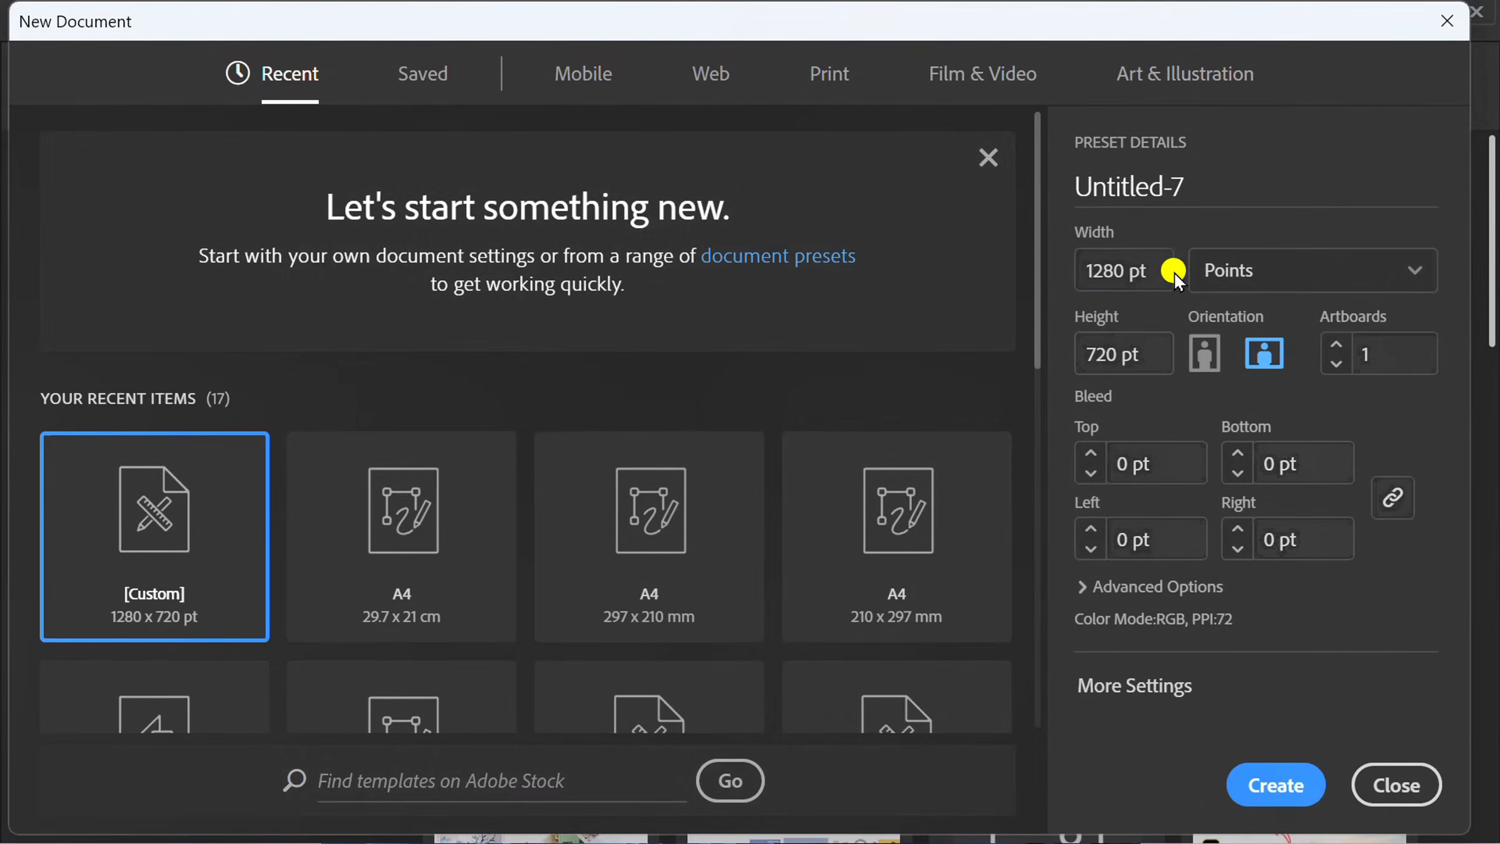
- Create a new landscape document 1280 pt wide and 720 pt high
left_click(1151, 270)
left_click(1158, 357)
double_click(1158, 357)
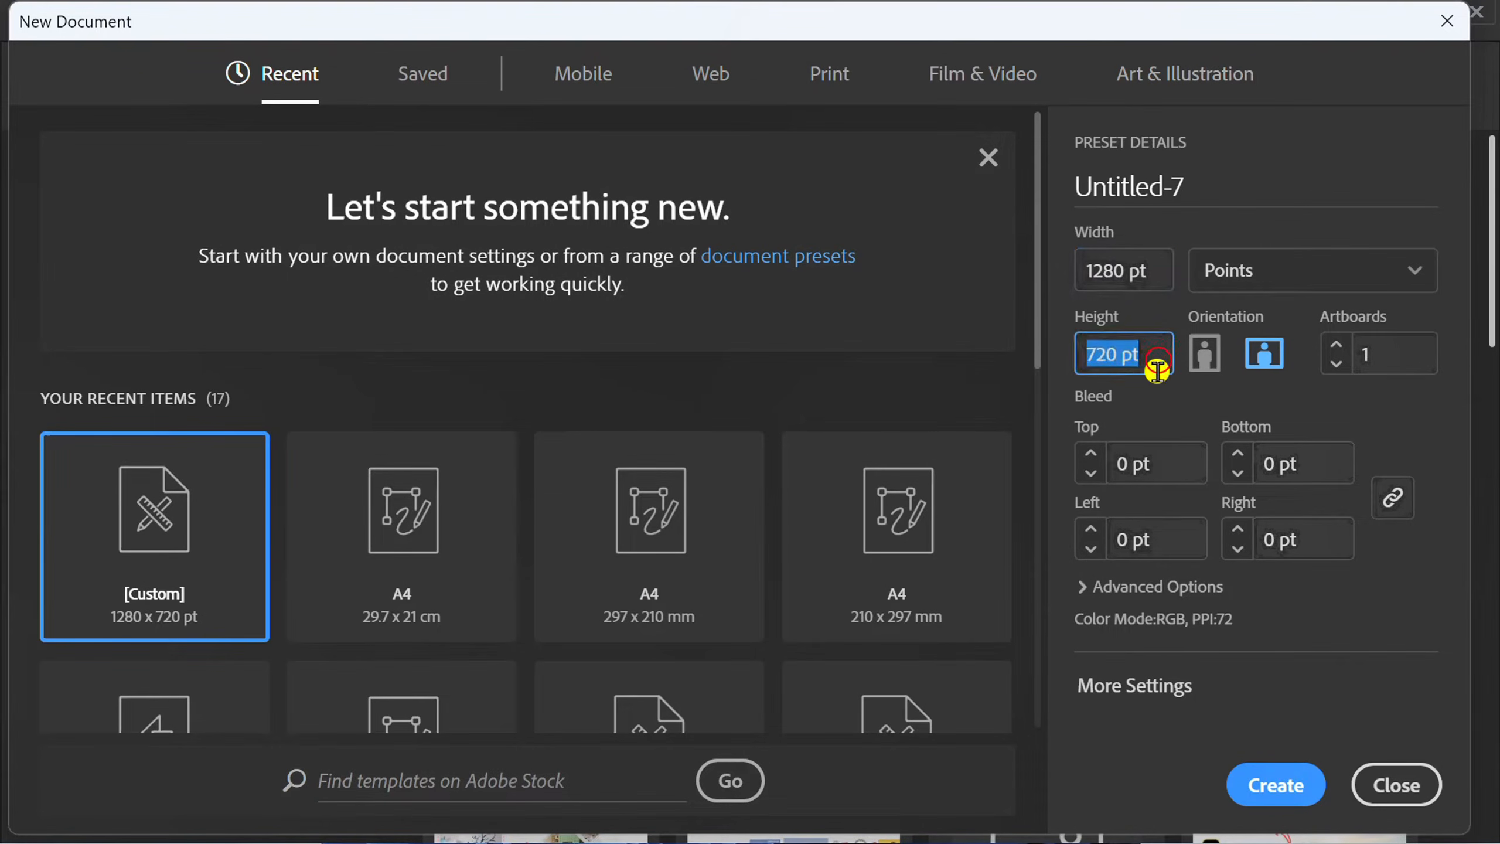
left_click(1279, 789)
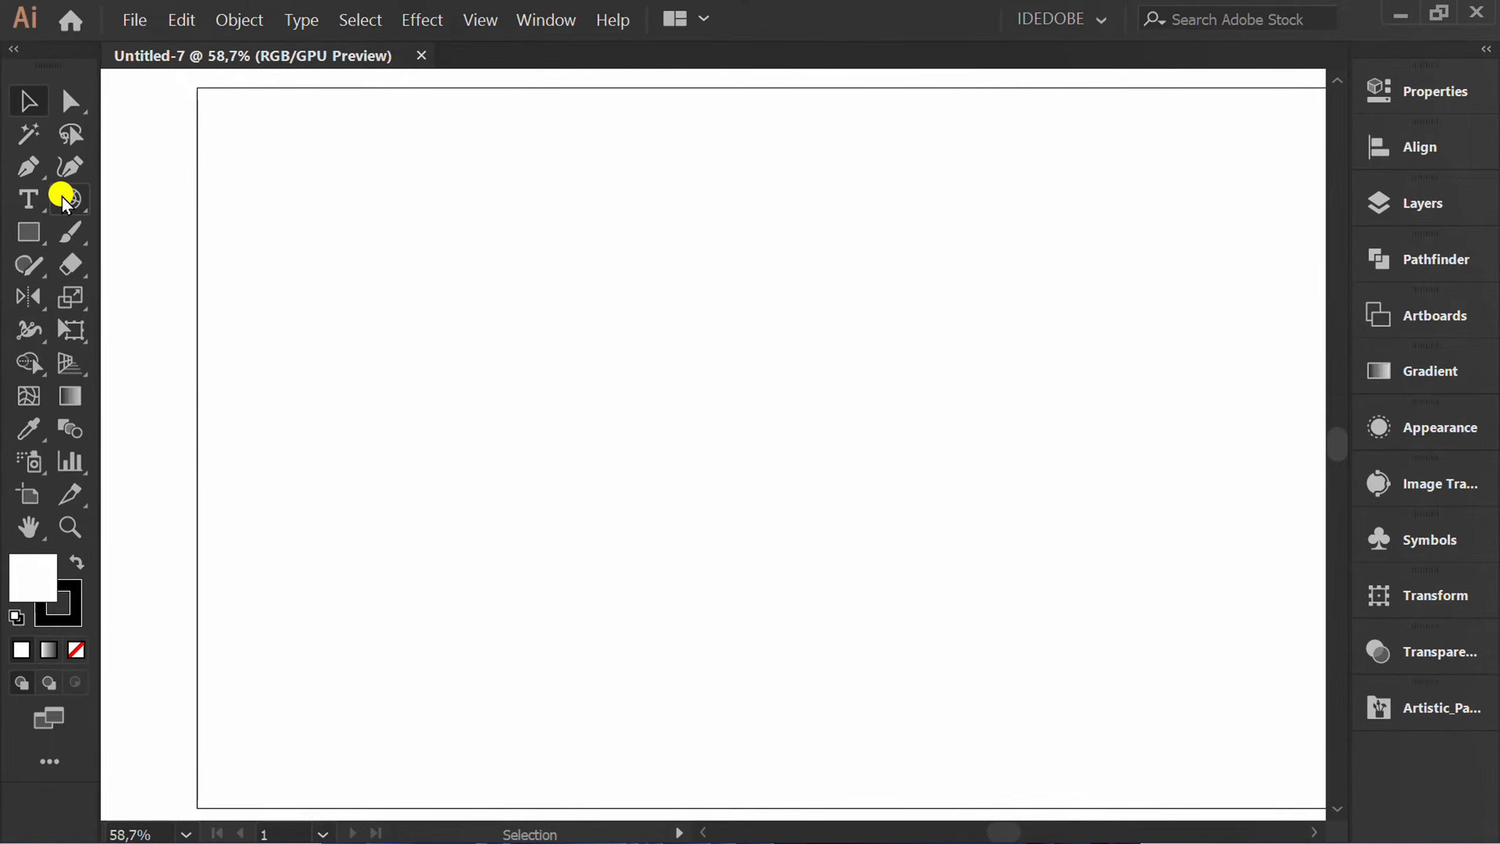
- Create a 250 × 250 pt polar grid with 6 concentric dividers and 0 radial dividers near the middle of the artboard
left_click(64, 201)
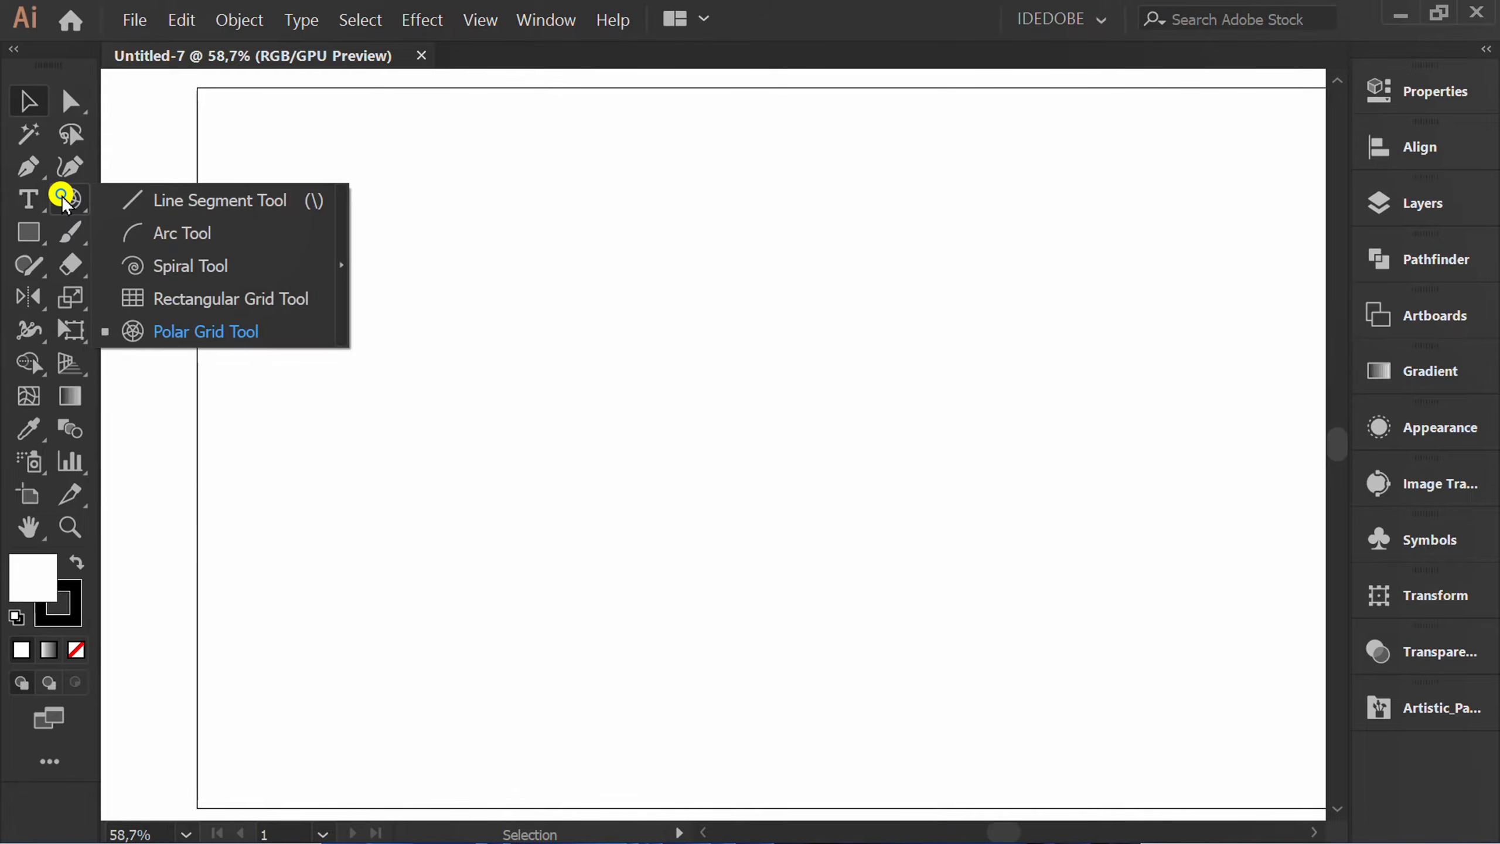
left_click(241, 329)
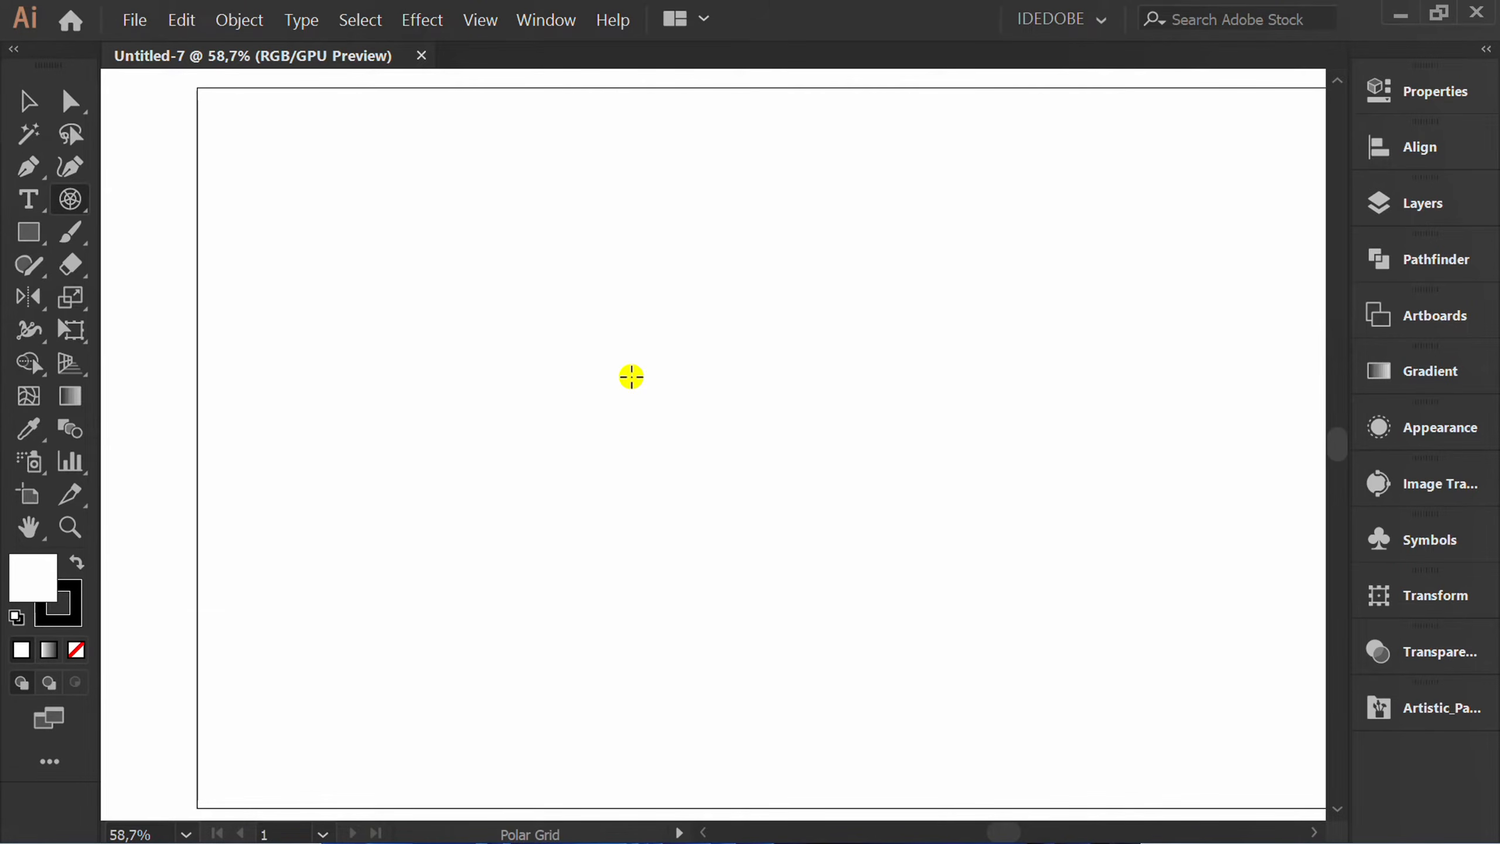
left_click(631, 376)
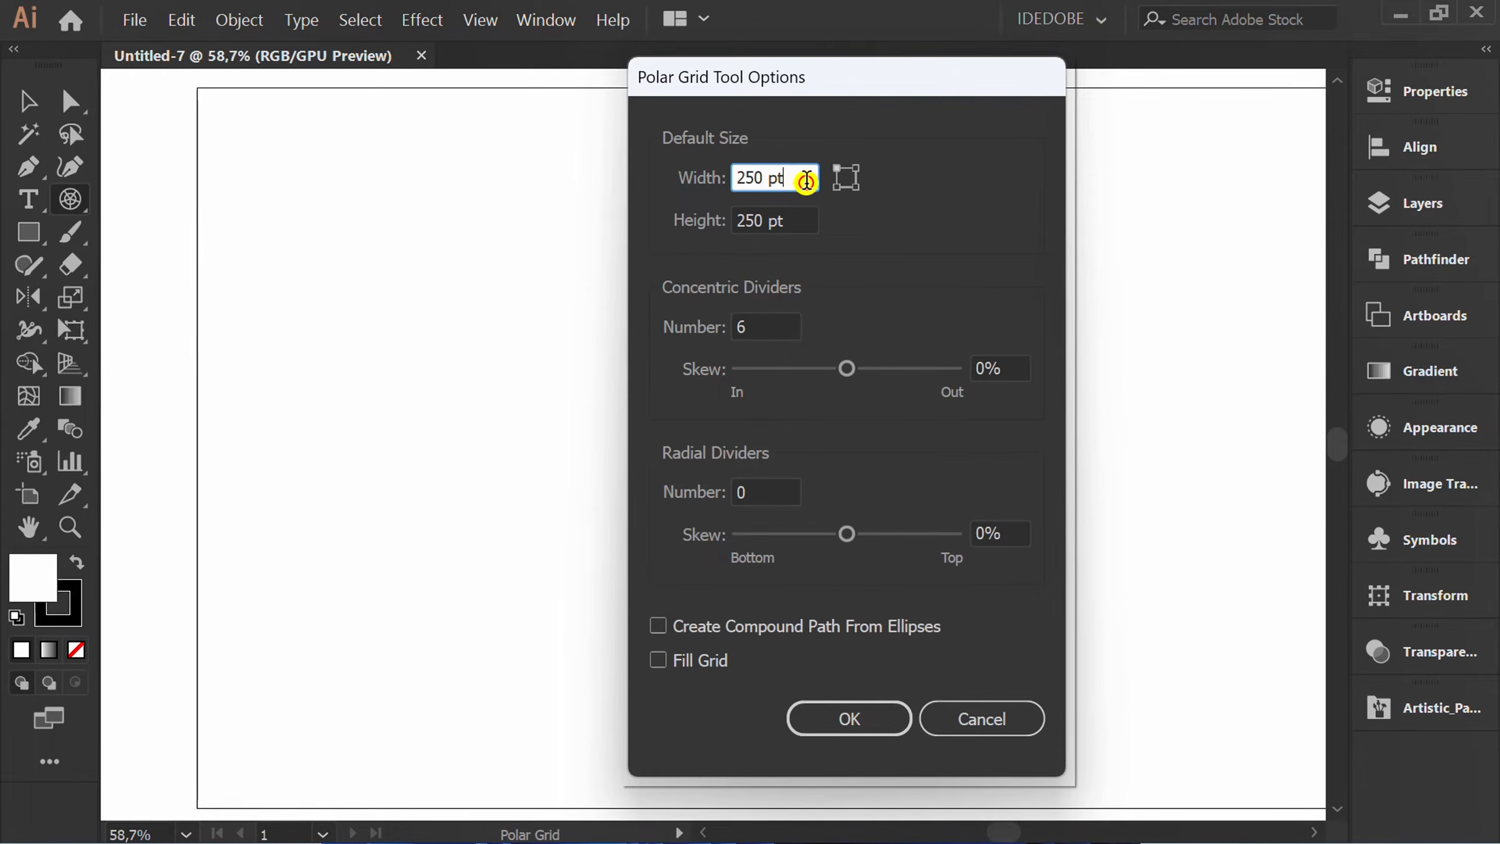
left_click(792, 224)
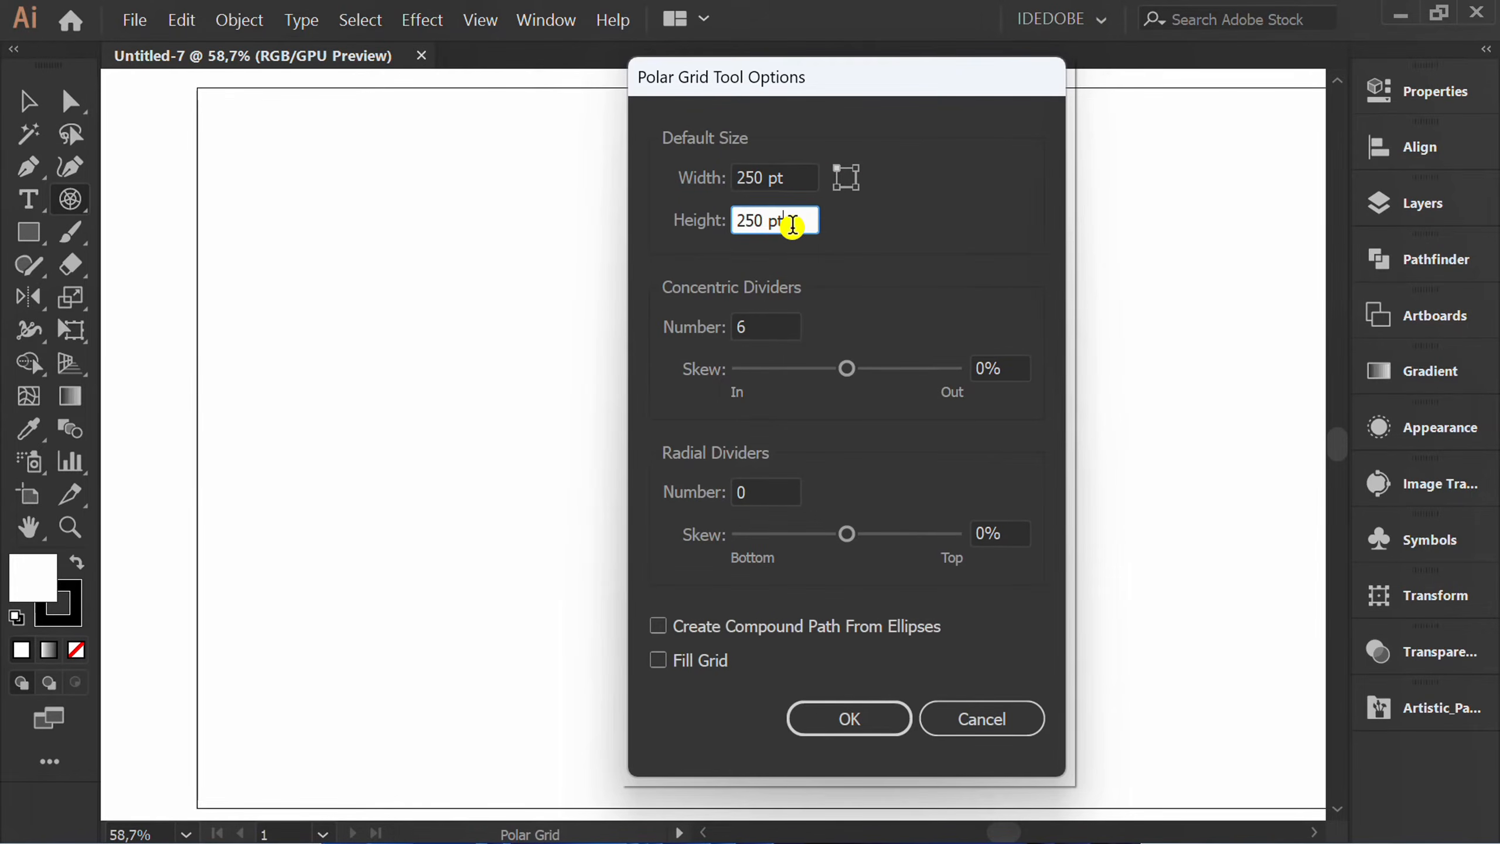
left_click(789, 325)
left_click(785, 488)
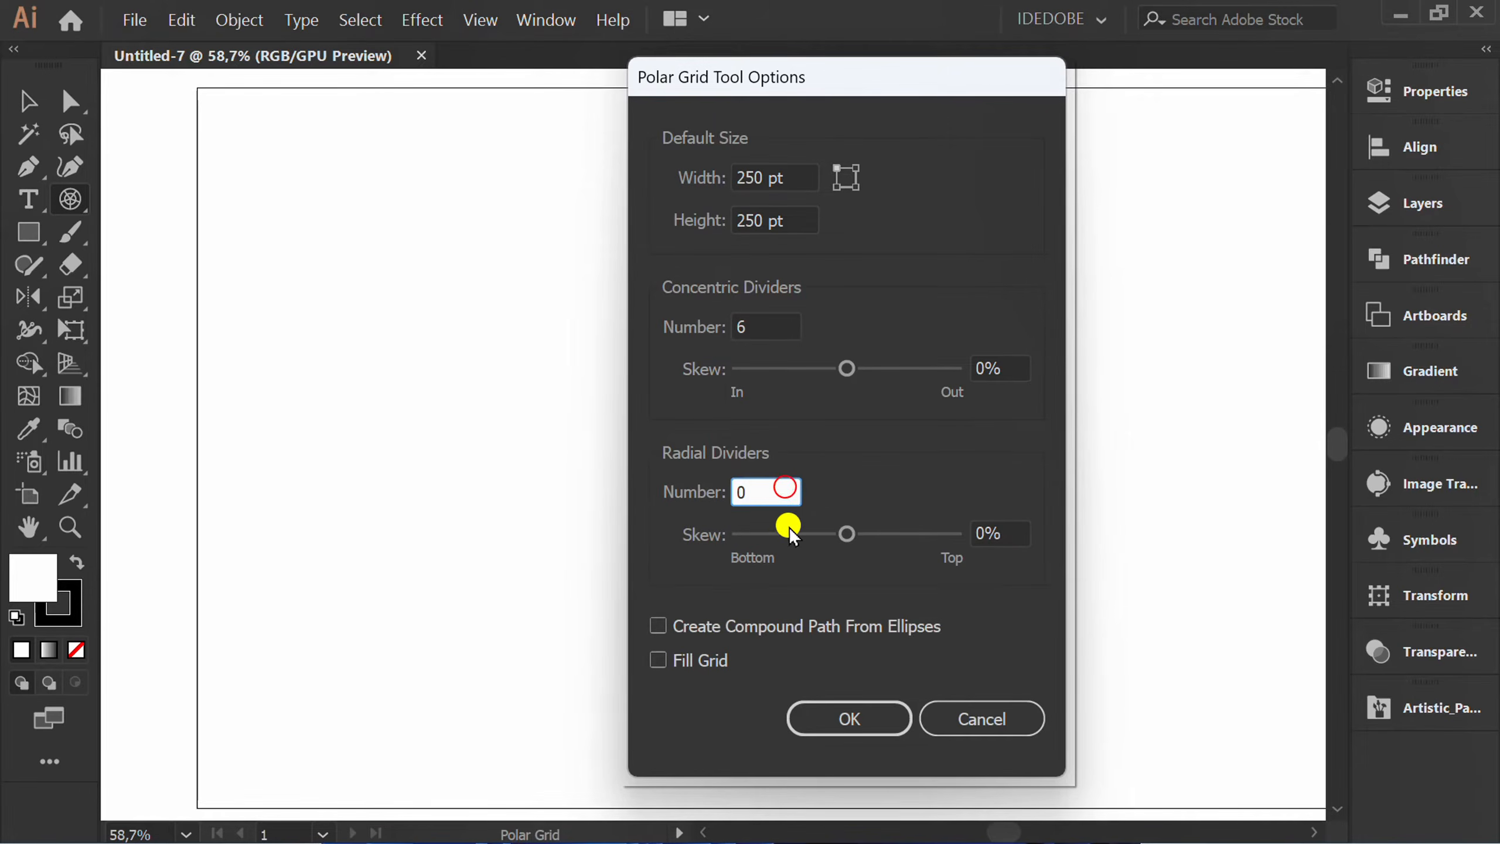
type("0")
left_click(860, 718)
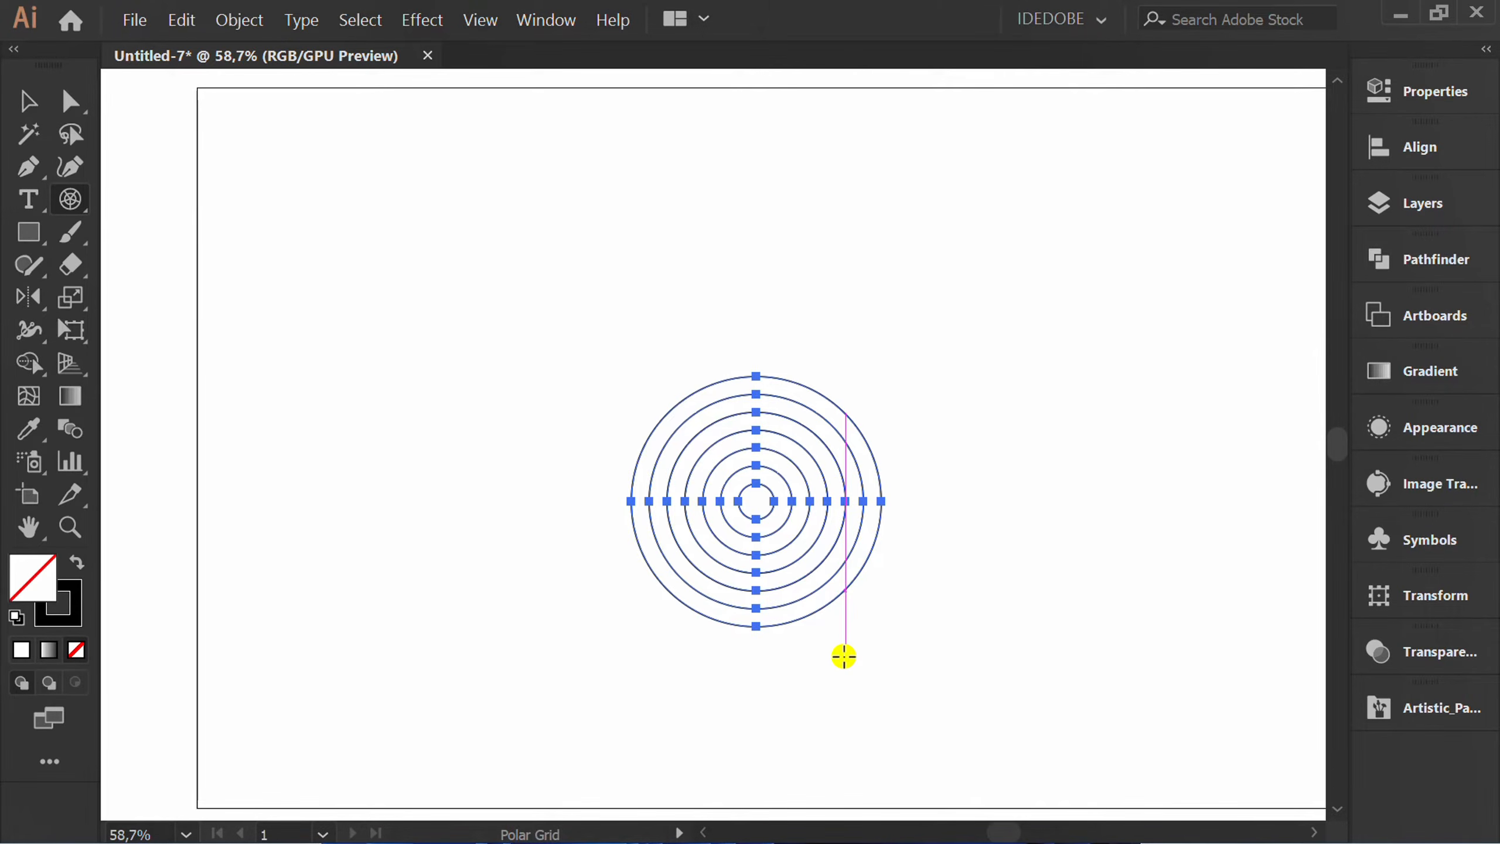
- Delete the lowest anchor points of all the concentric circles, leaving only their upper halves
key("a")
scroll(844, 656, "up", 3)
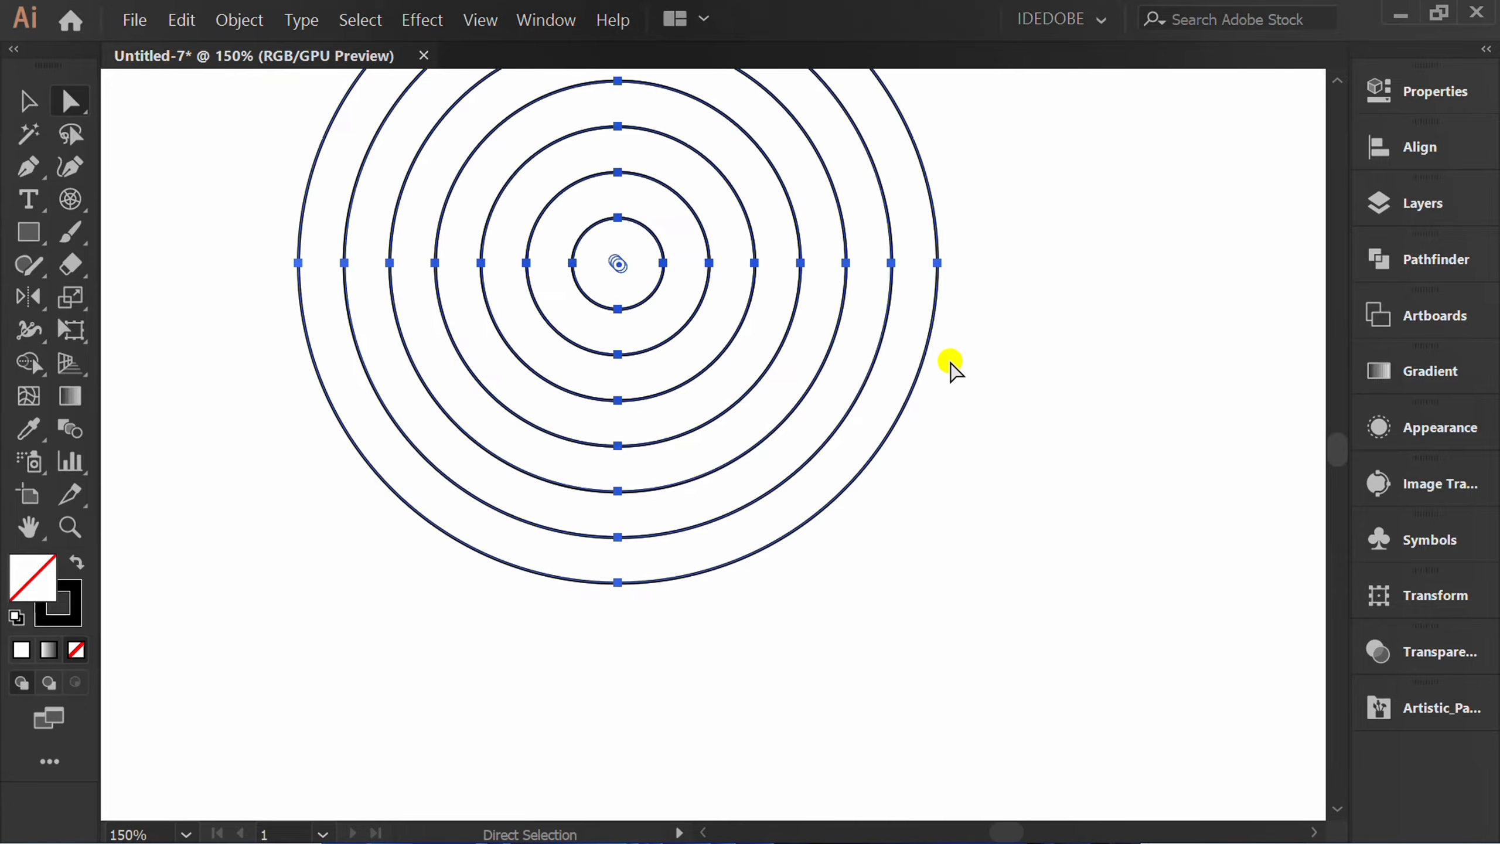
left_click_drag(966, 282, 266, 679)
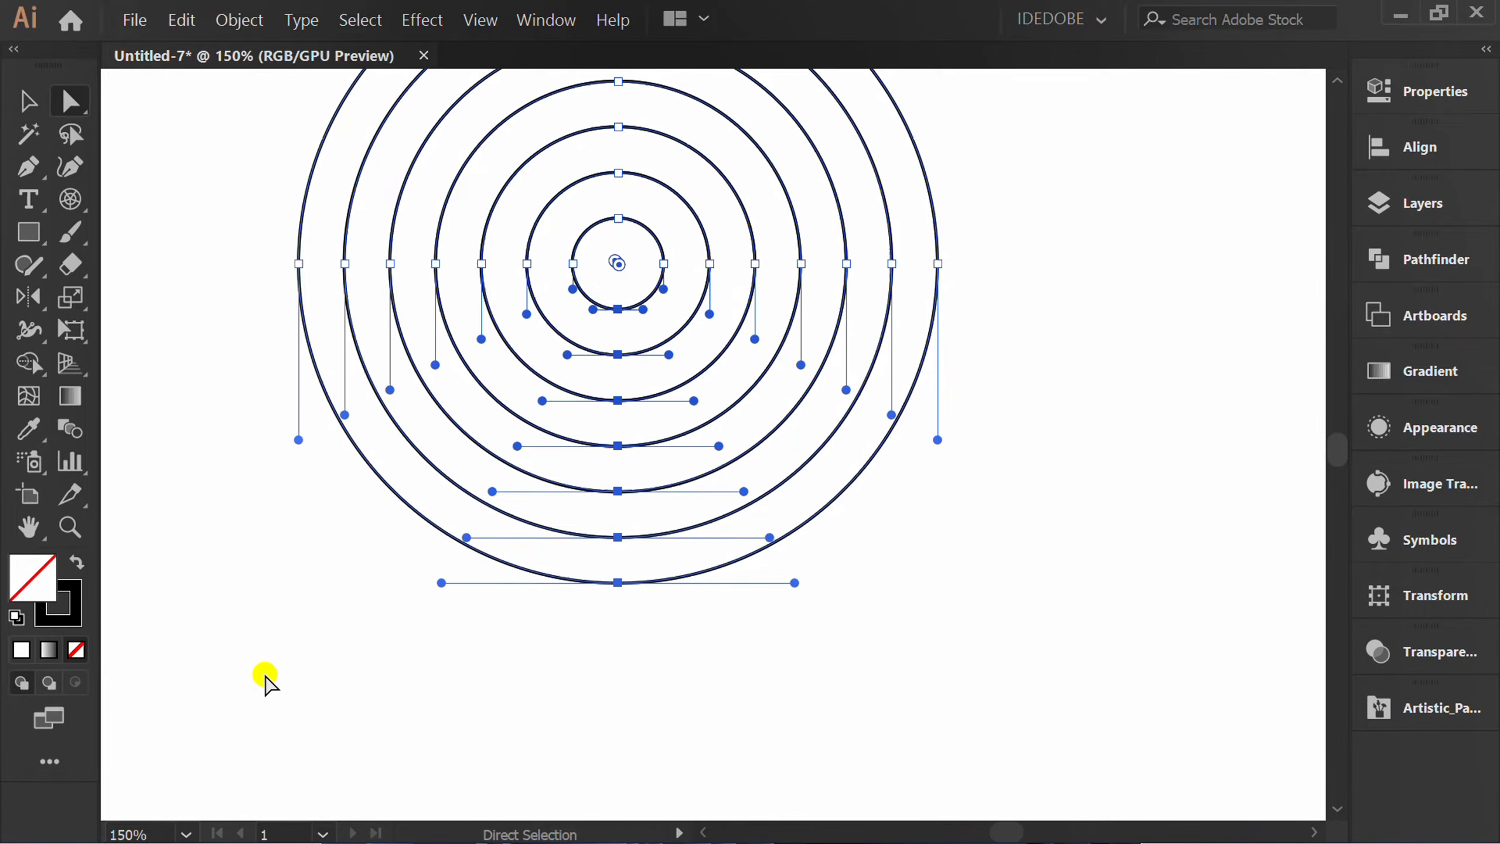
key("Delete")
scroll(590, 627, "down", 1)
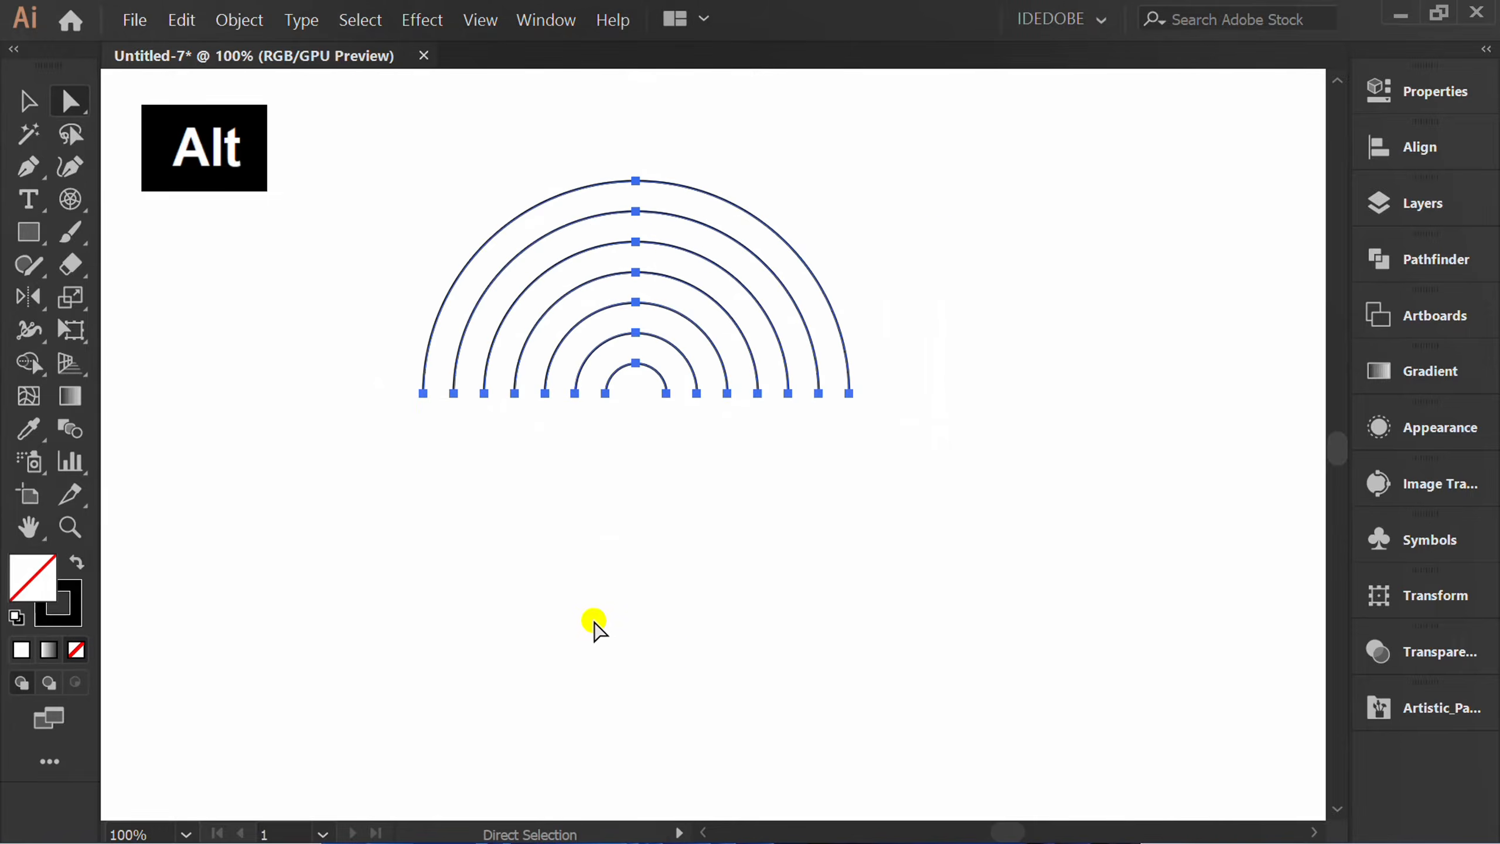
- Reflect a copy of the half rings straight down and shift that copy inward by one ring spacing to form spirals
key("o")
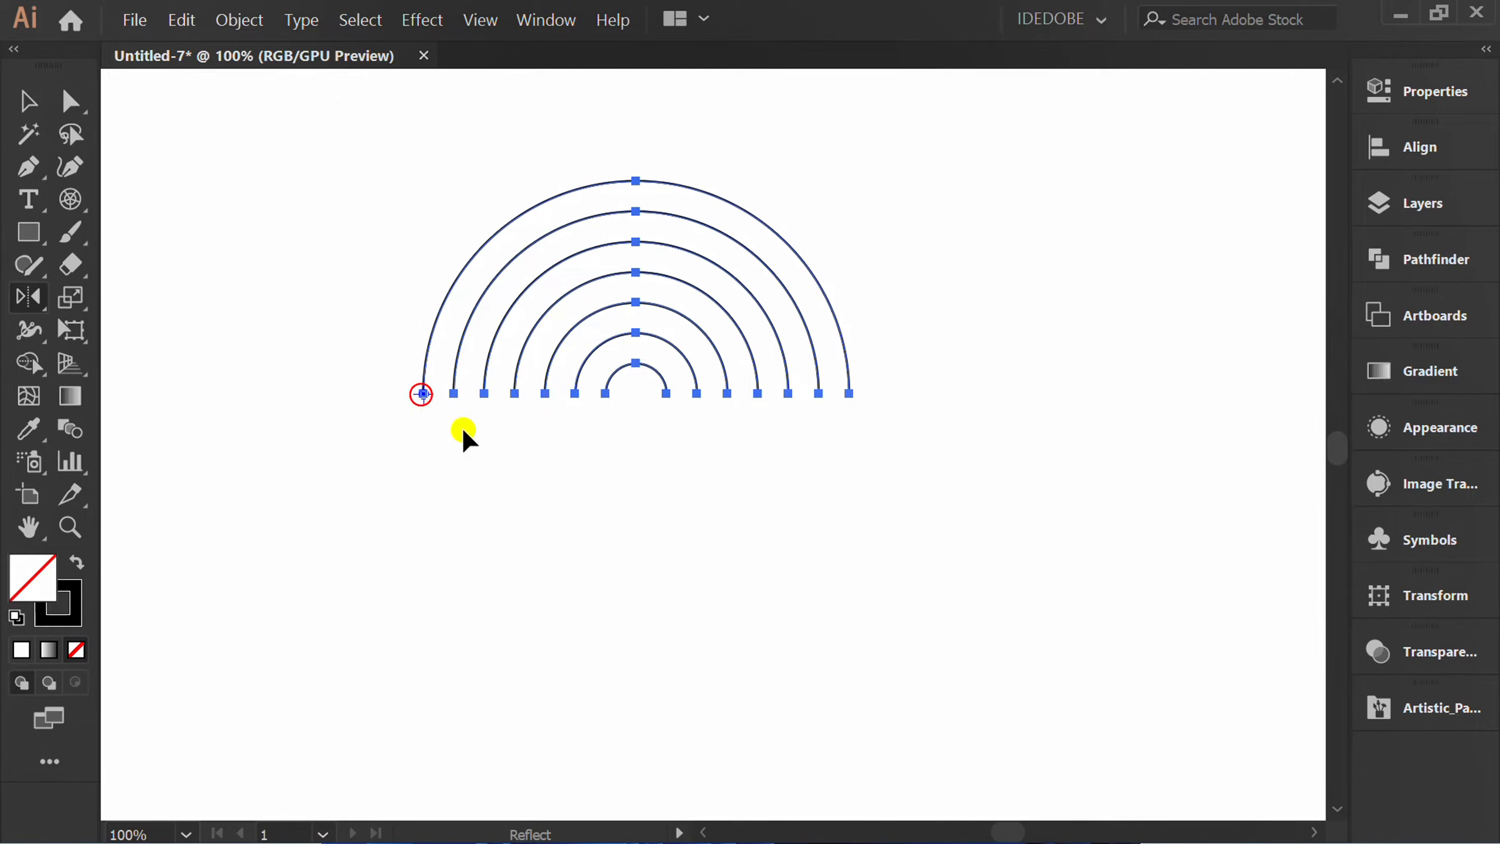
left_click_drag(912, 230, 887, 500)
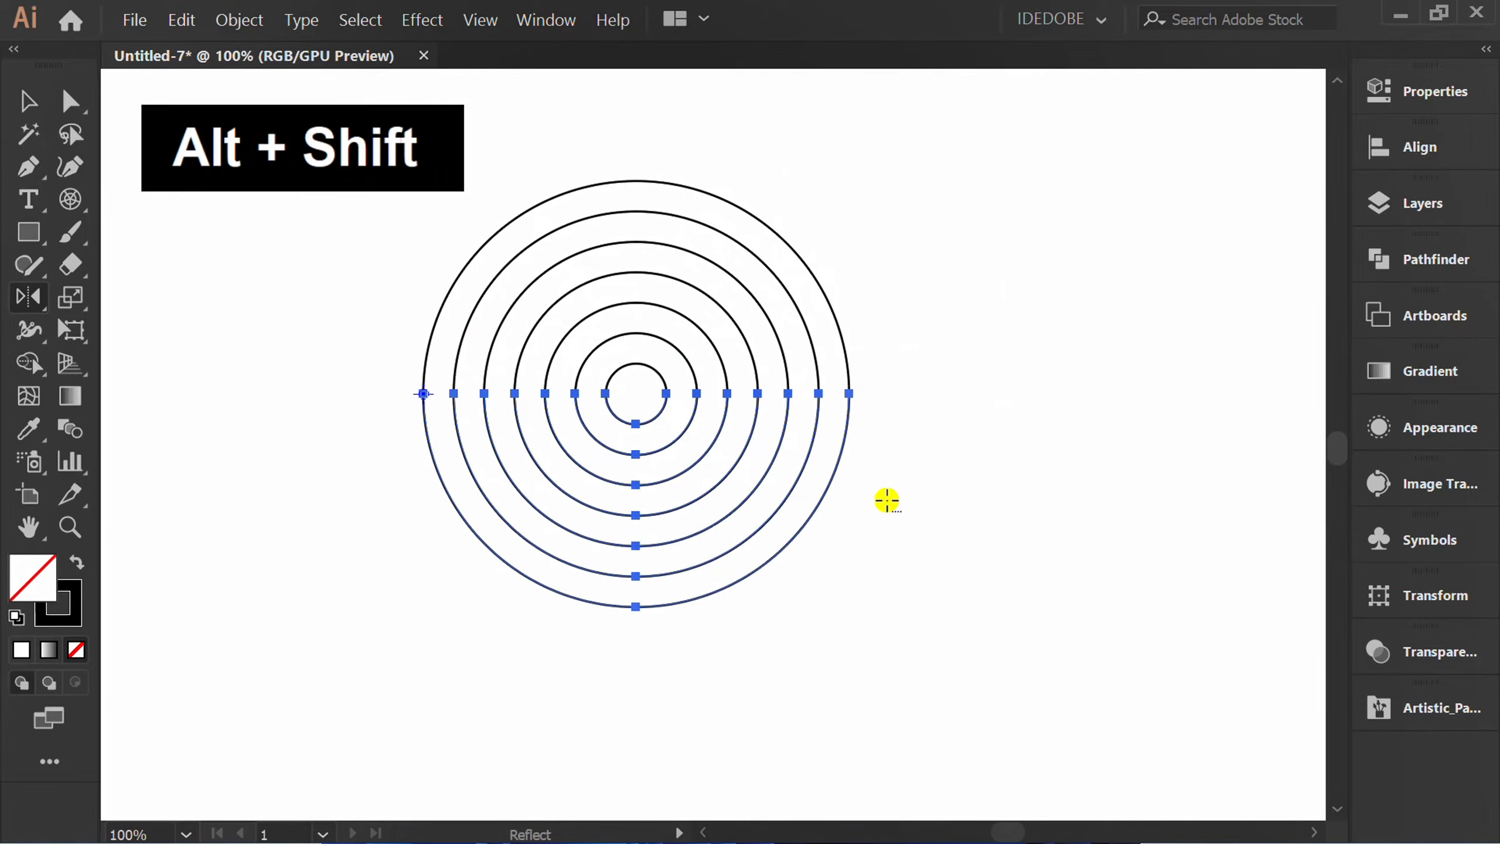
key("v")
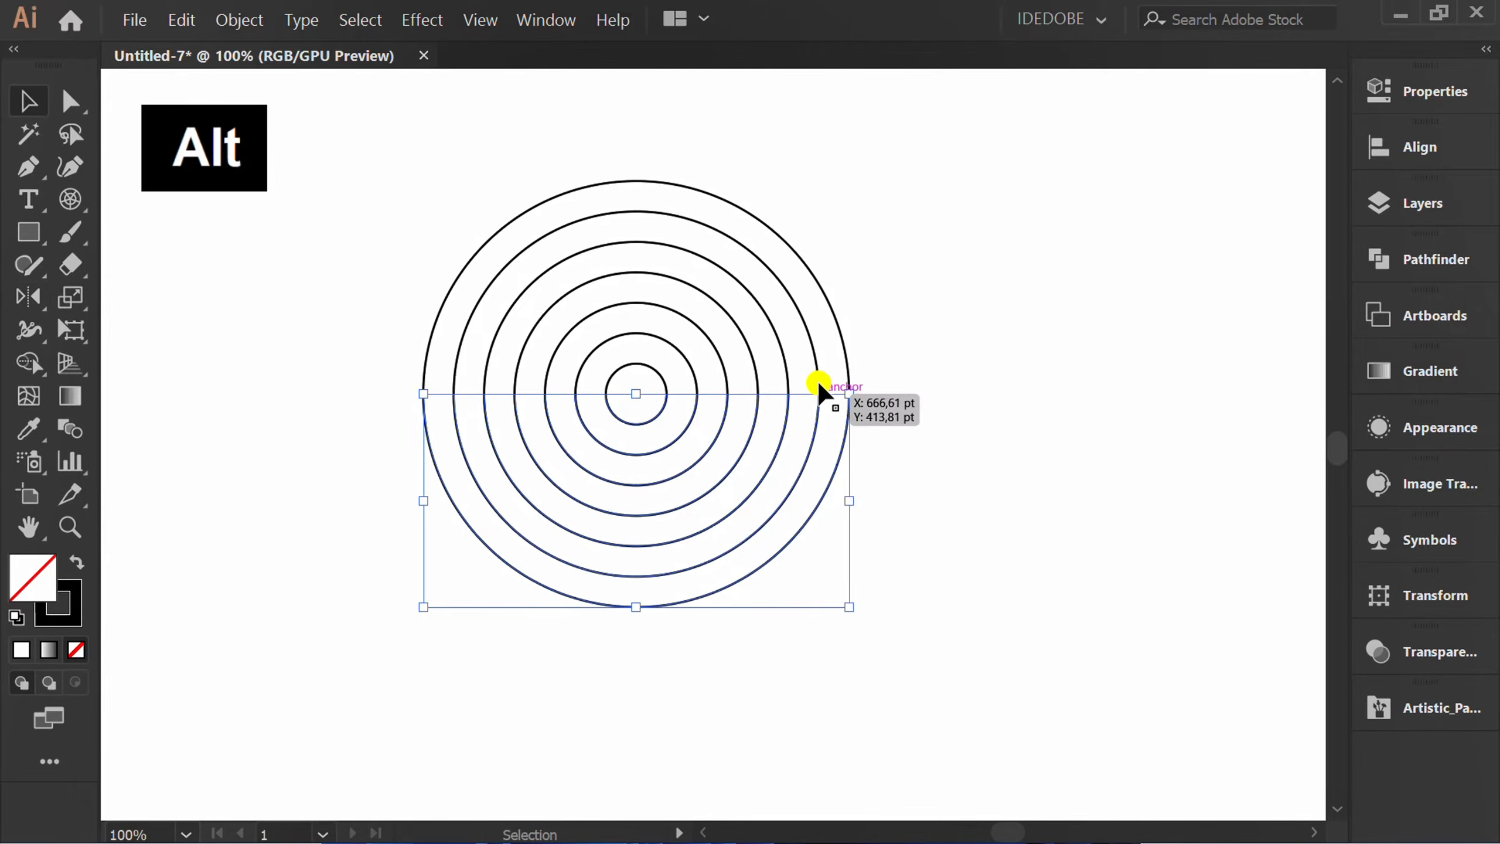
scroll(847, 393, "up", 7)
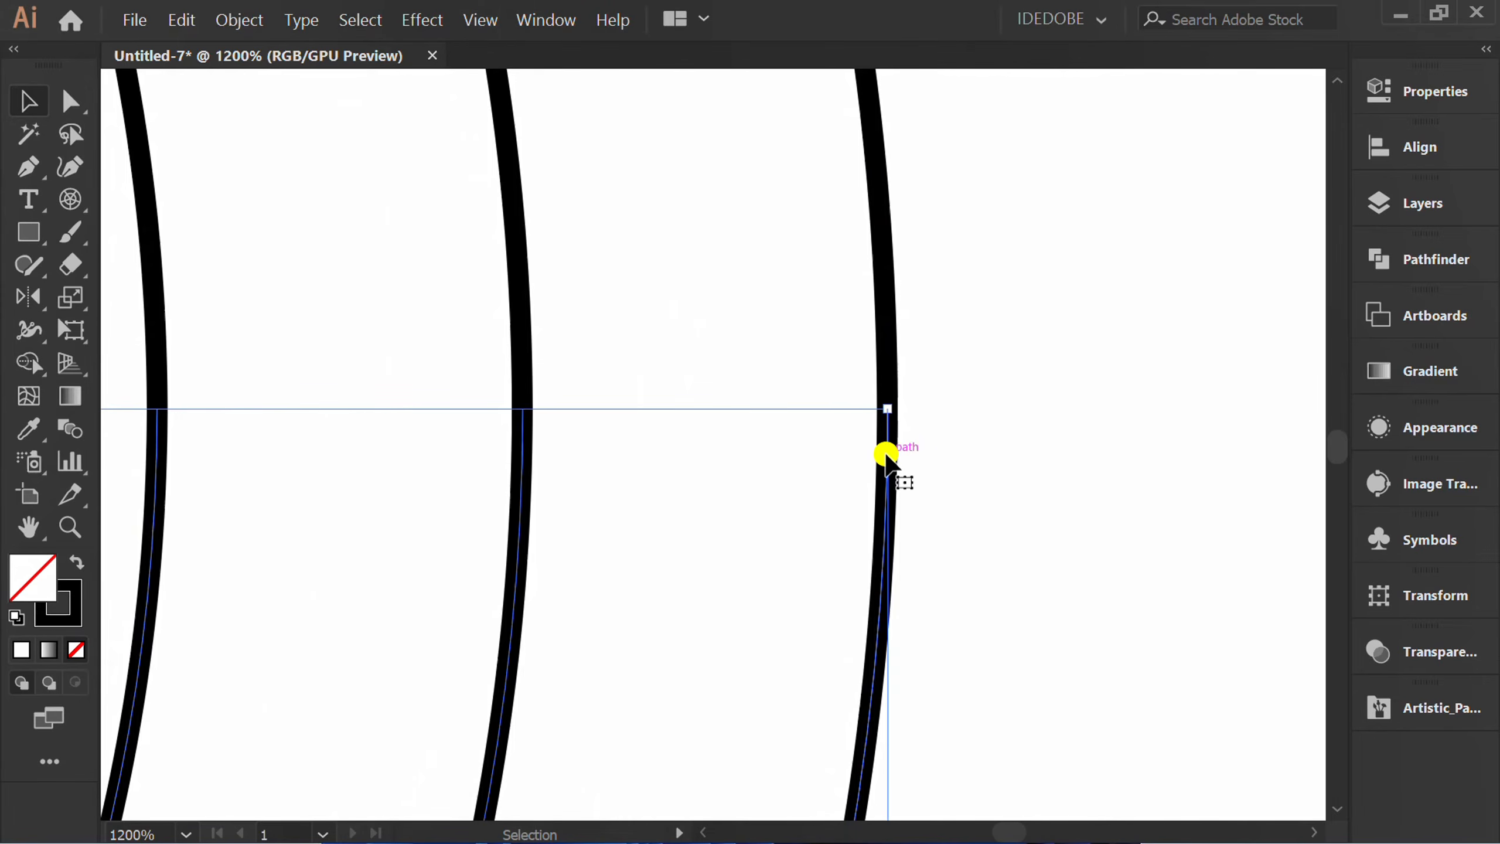
left_click_drag(886, 454, 521, 464)
left_click(720, 490)
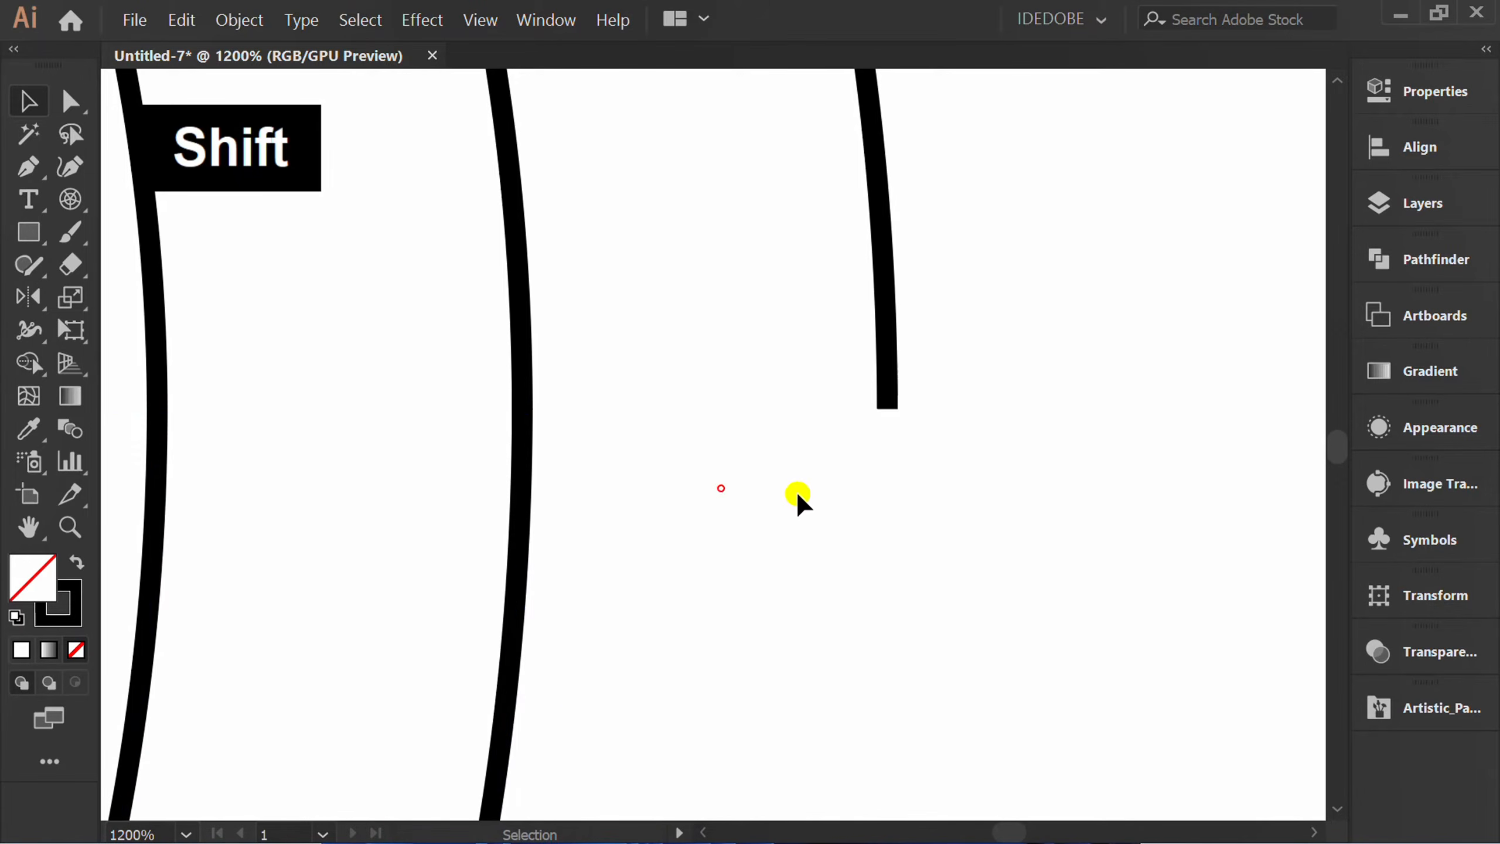
- Select both sets of half rings and ungroup them twice into individual arcs
key("ctrl+1")
left_click_drag(995, 188, 433, 692)
right_click(311, 283)
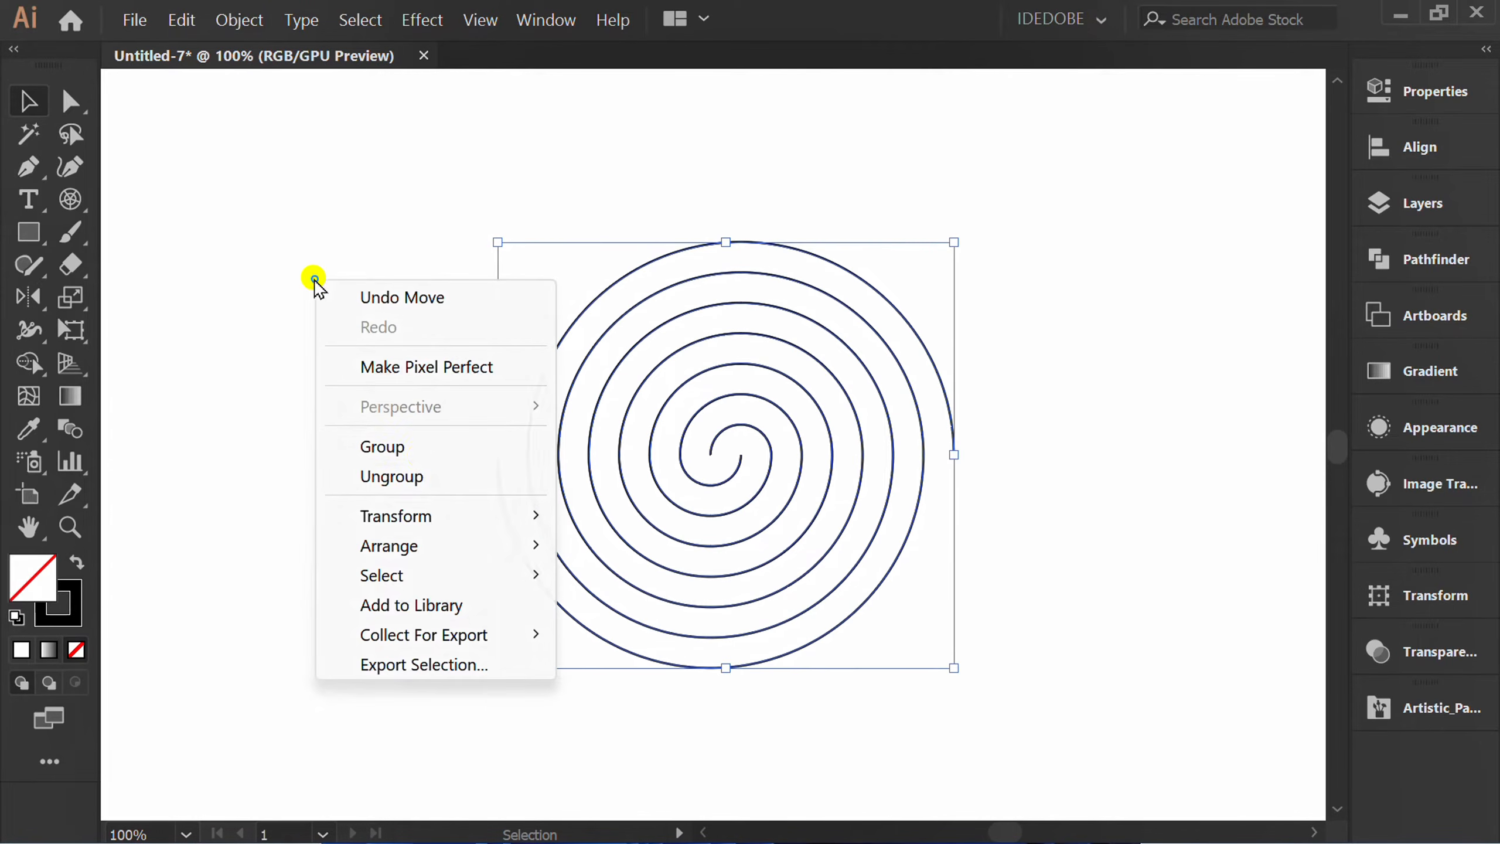
left_click(432, 477)
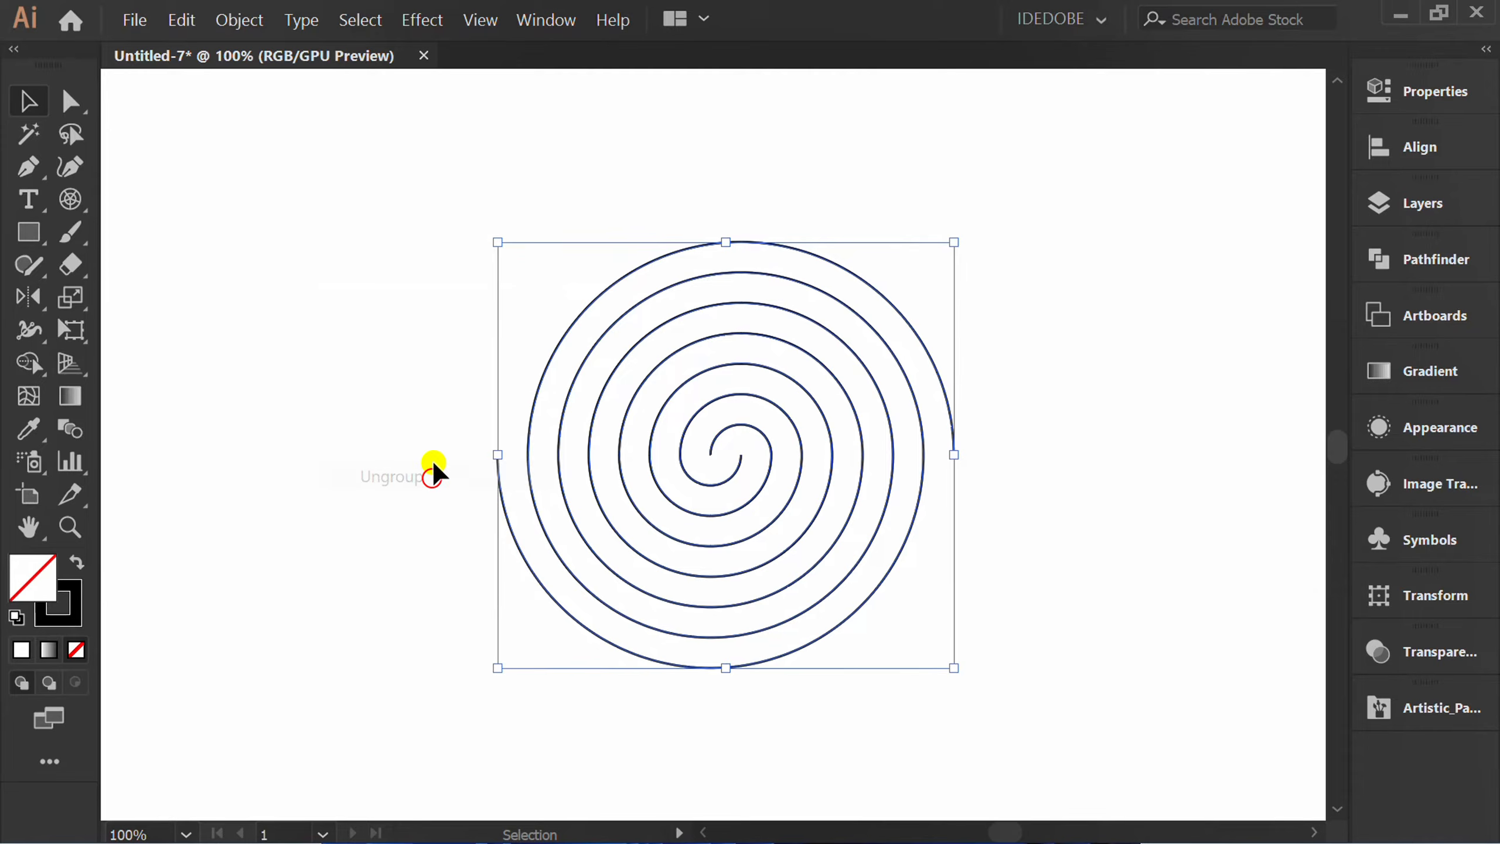
right_click(378, 290)
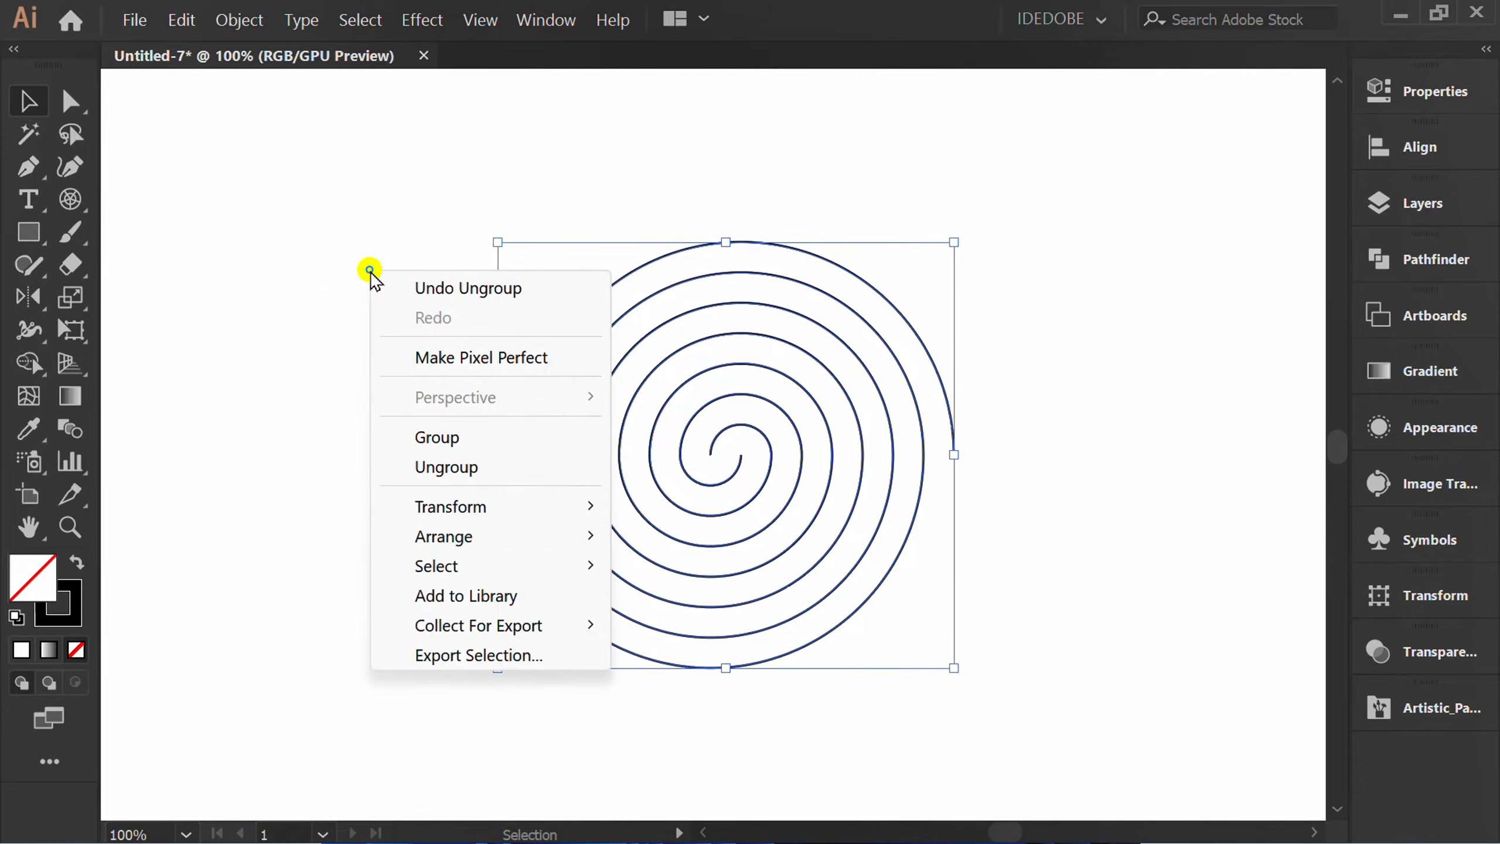
left_click(512, 467)
left_click(781, 696)
- Delete every second lower arc, starting with the outermost one and ending with the innermost
left_click(738, 665)
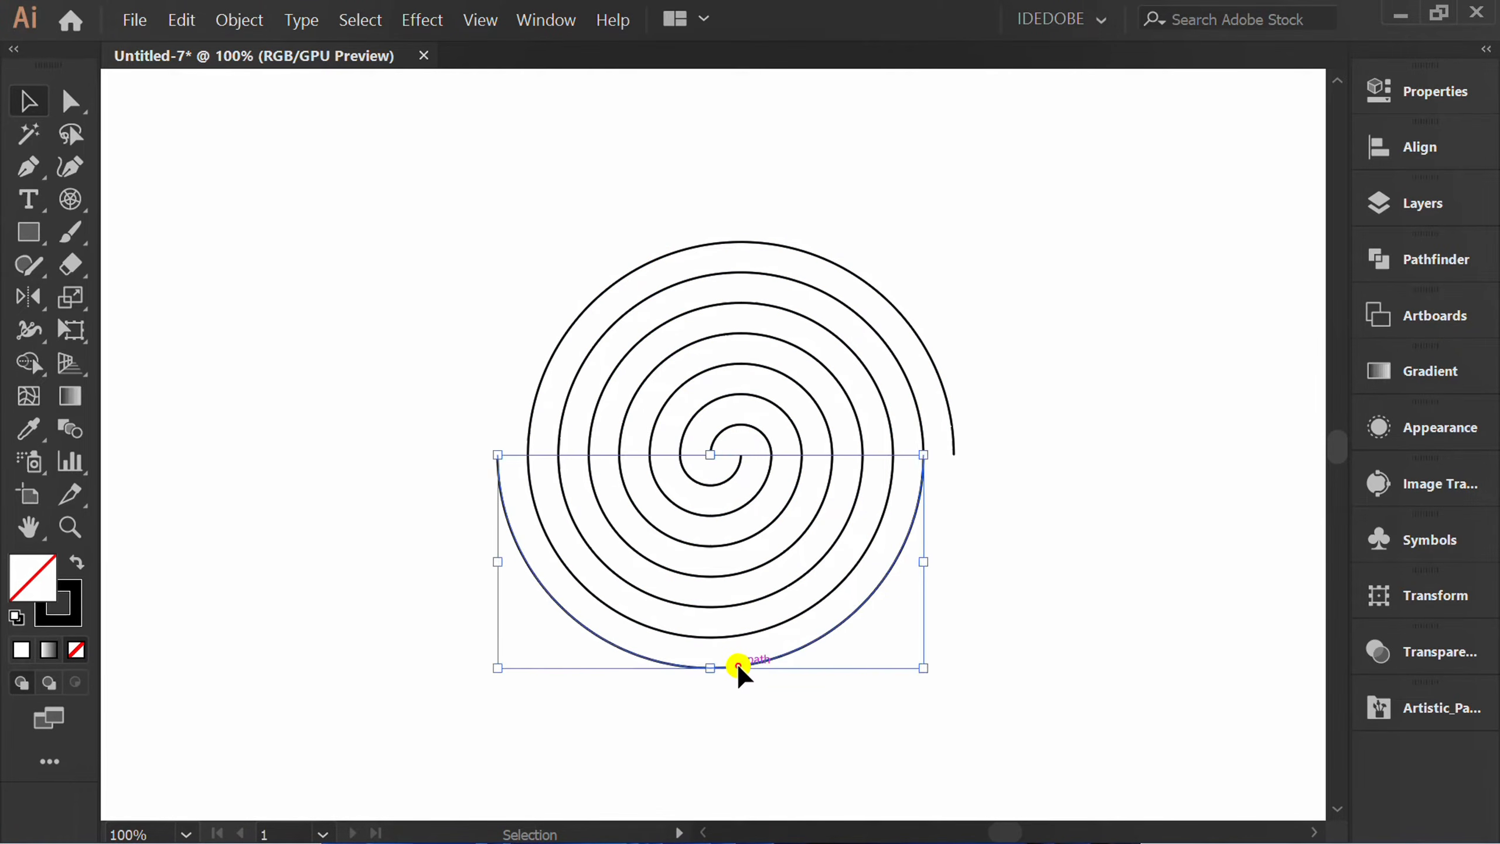
key("Delete")
left_click(716, 607)
key("Delete")
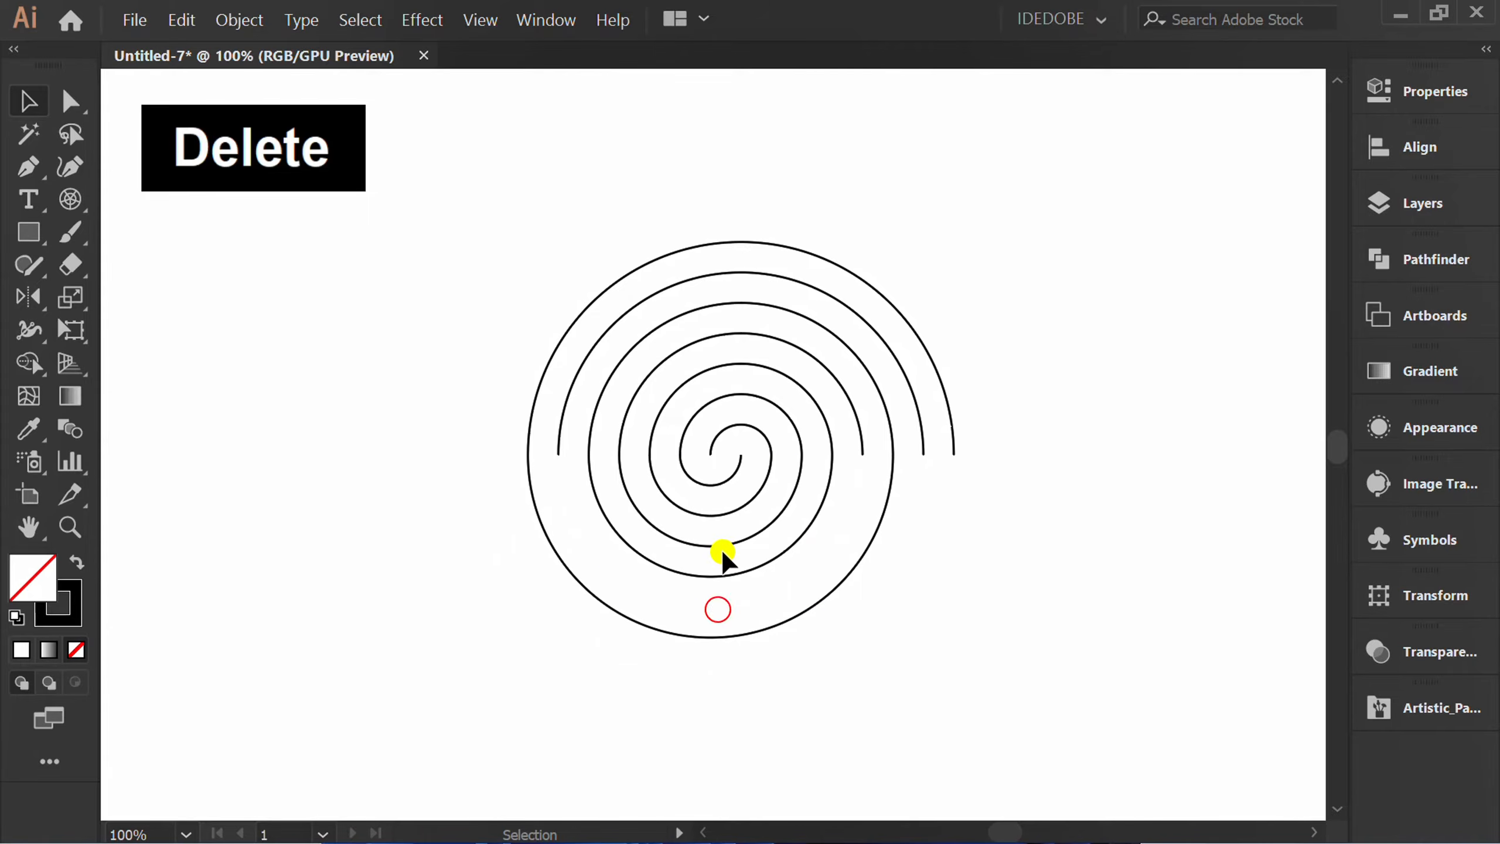
left_click(722, 542)
key("Delete")
left_click(713, 483)
key("Delete")
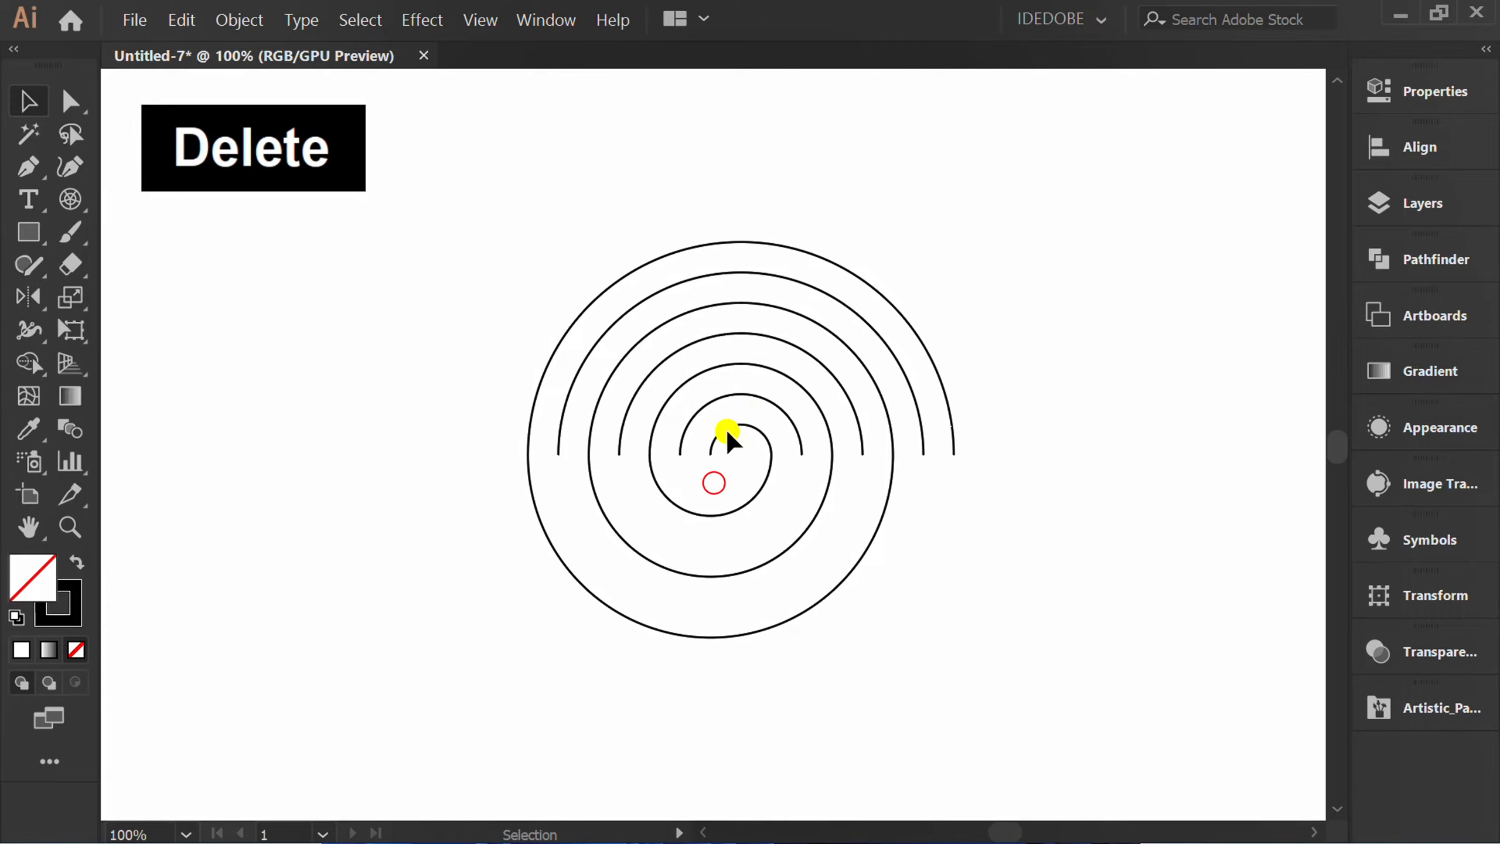
- Delete every second upper arc between the outermost and innermost ones, leaving a single spiral
key("Delete")
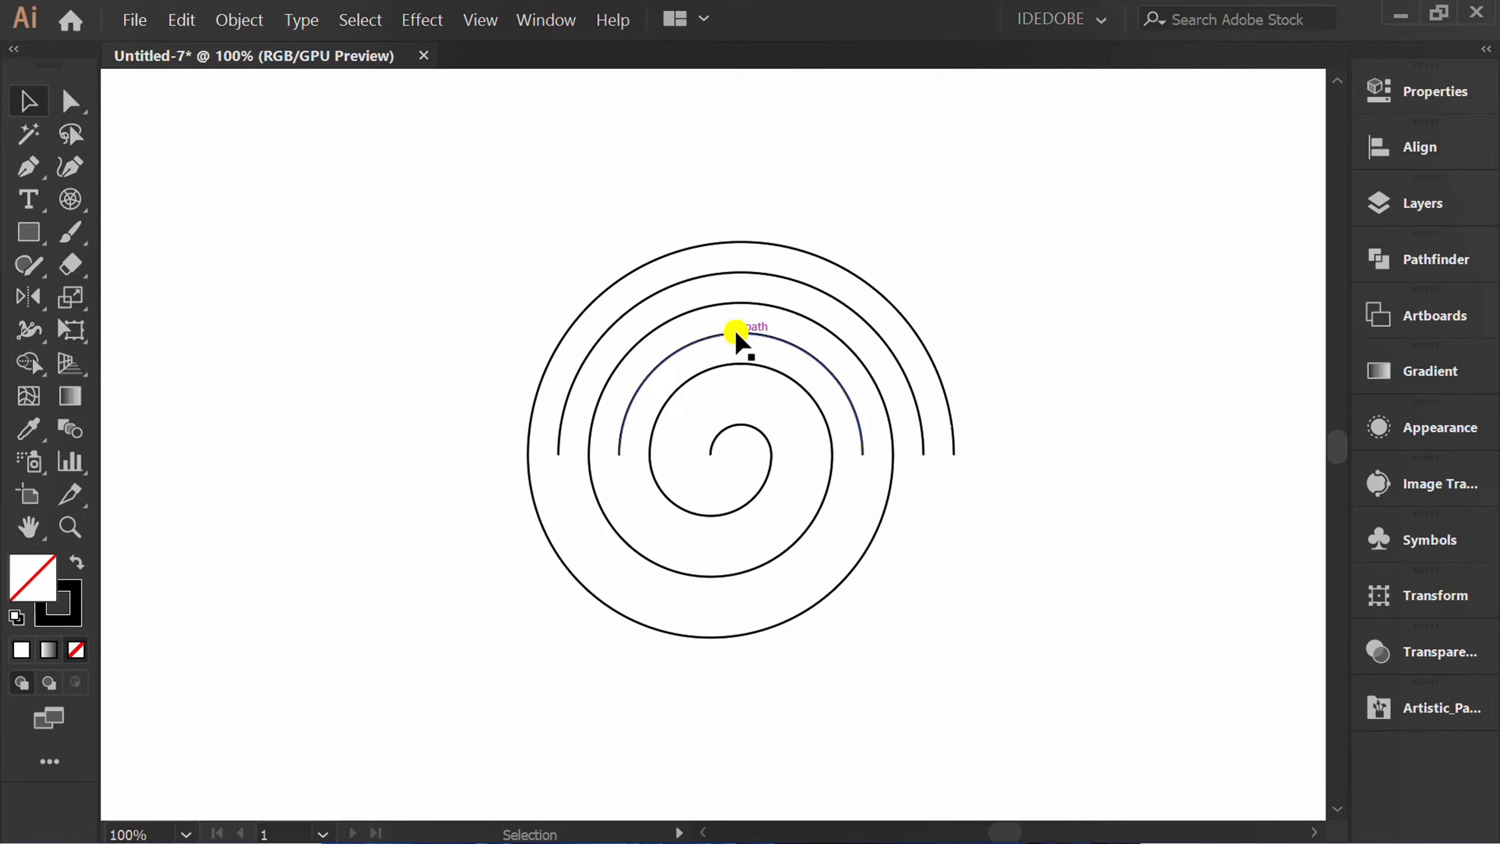
left_click(741, 335)
key("Delete")
left_click(762, 273)
key("Delete")
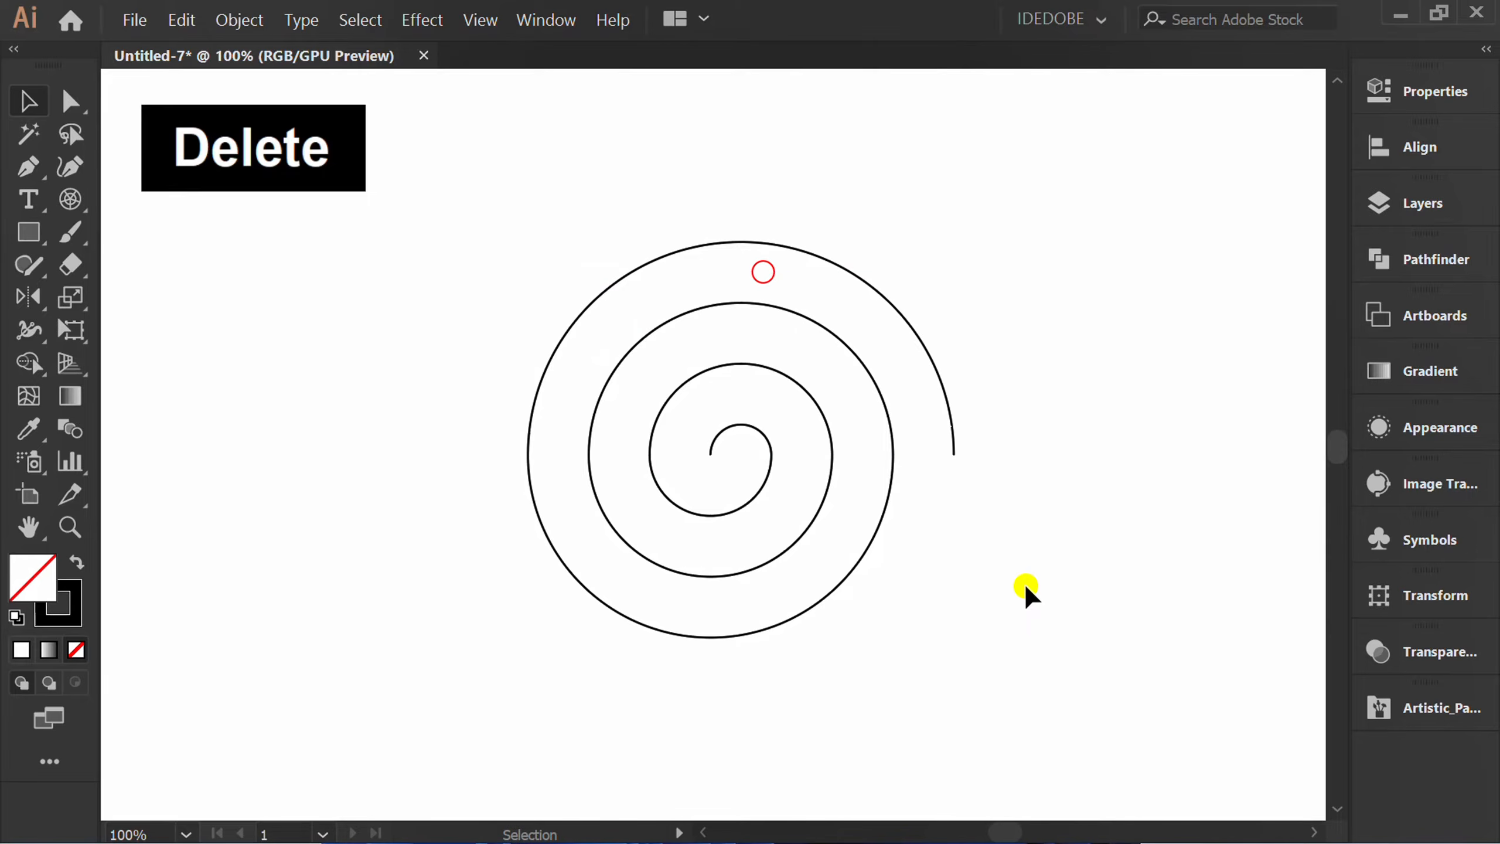
- Select all arcs of the spiral and flip them horizontally
scroll(1097, 589, "up", 1)
left_click_drag(1026, 472, 1003, 537)
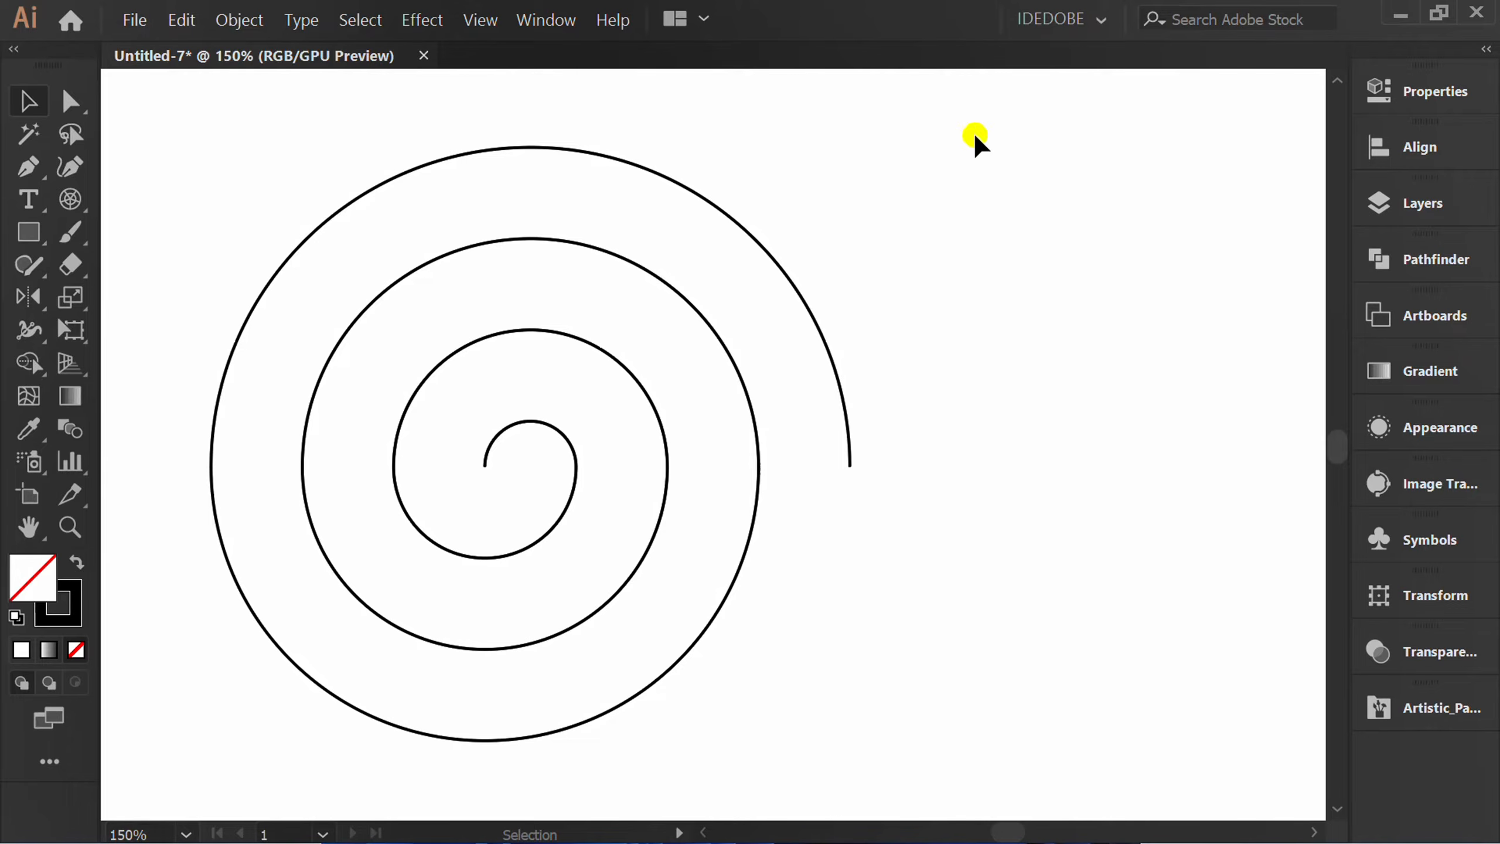
left_click_drag(975, 134, 184, 749)
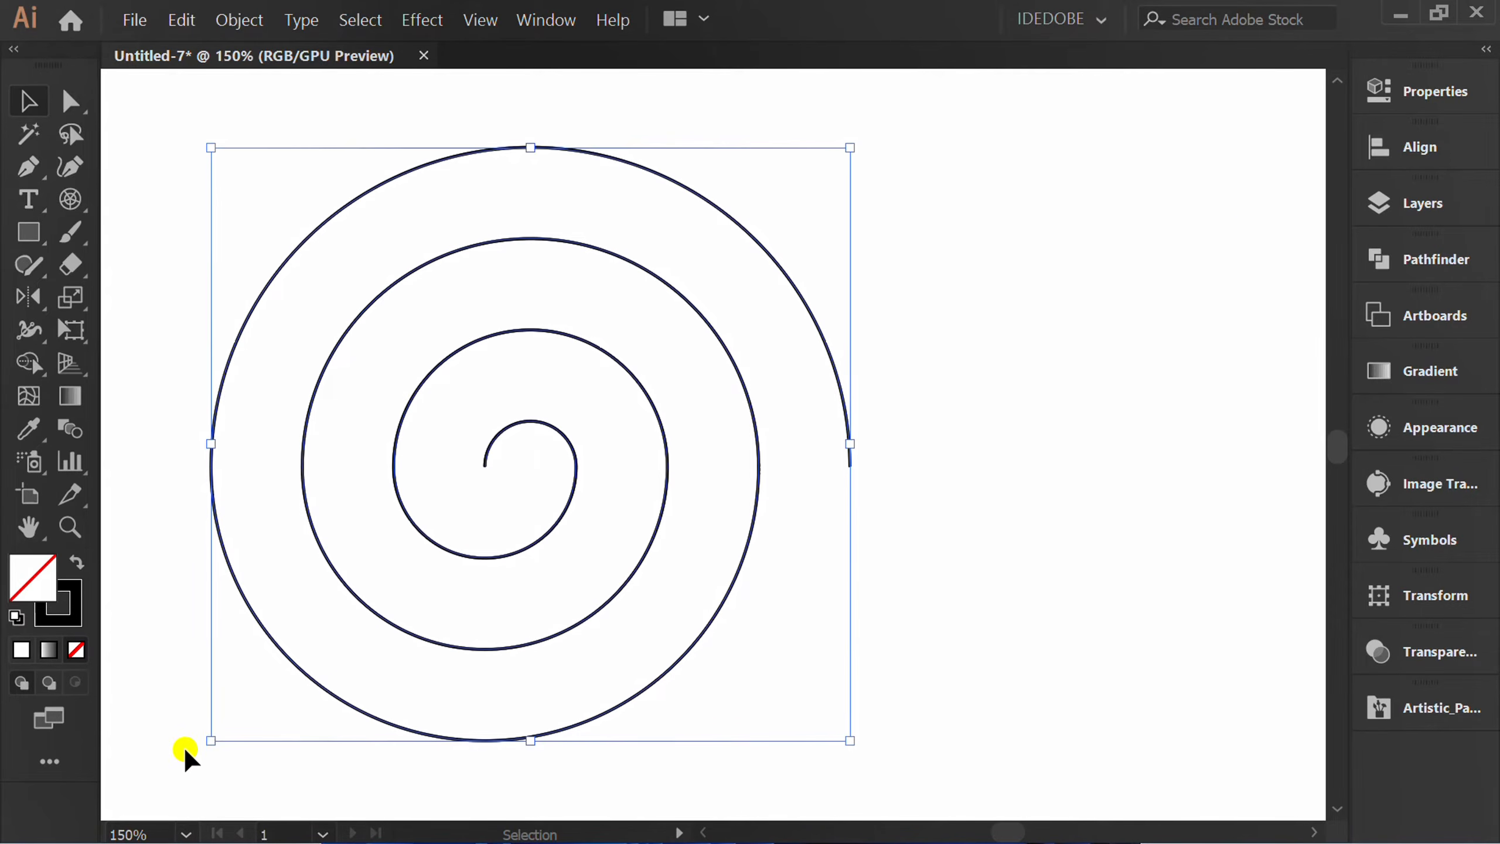
left_click(1418, 91)
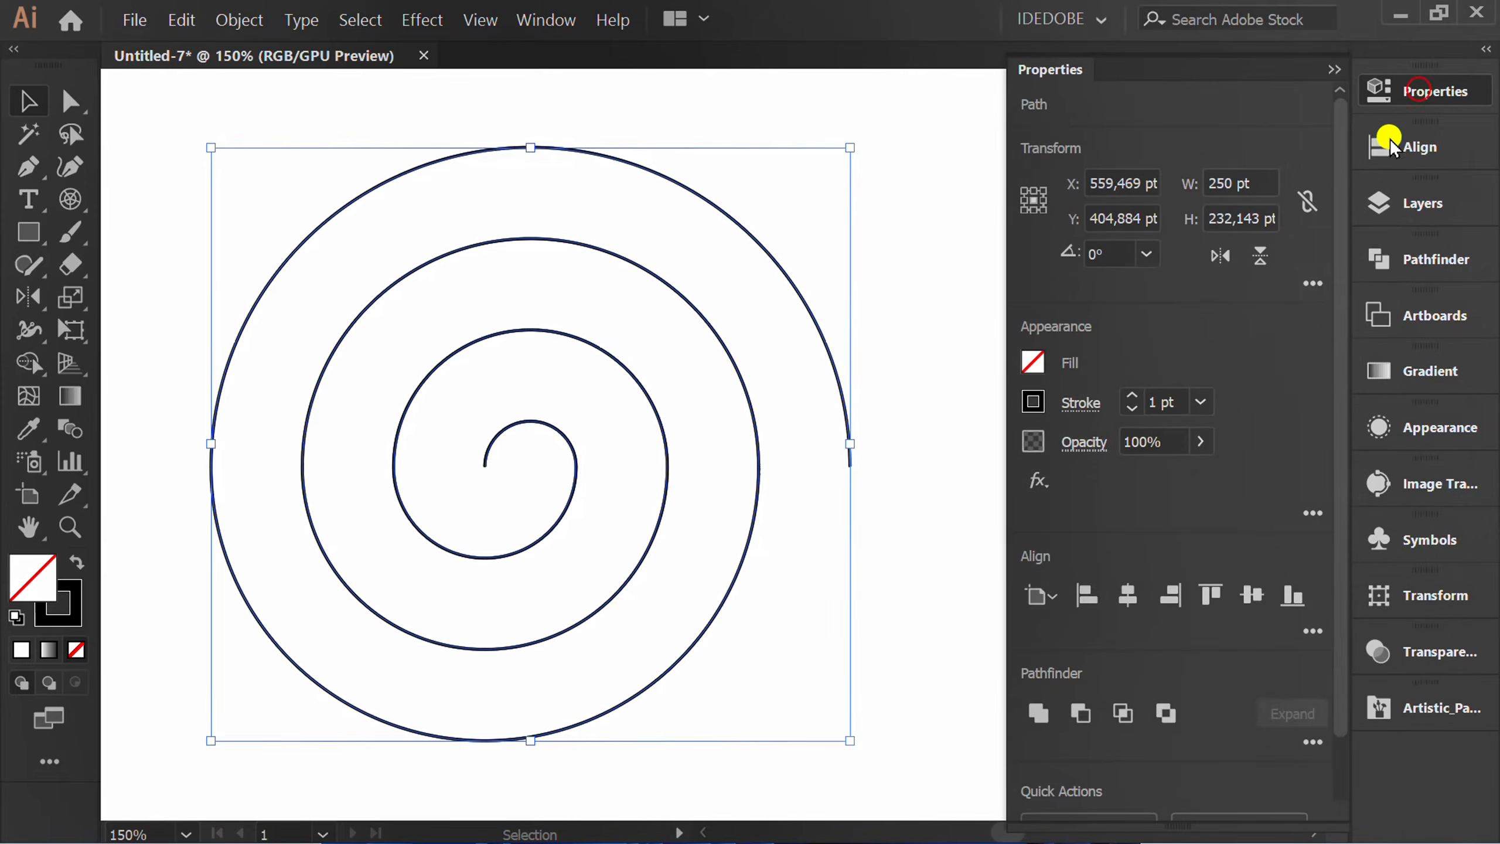
left_click(1217, 256)
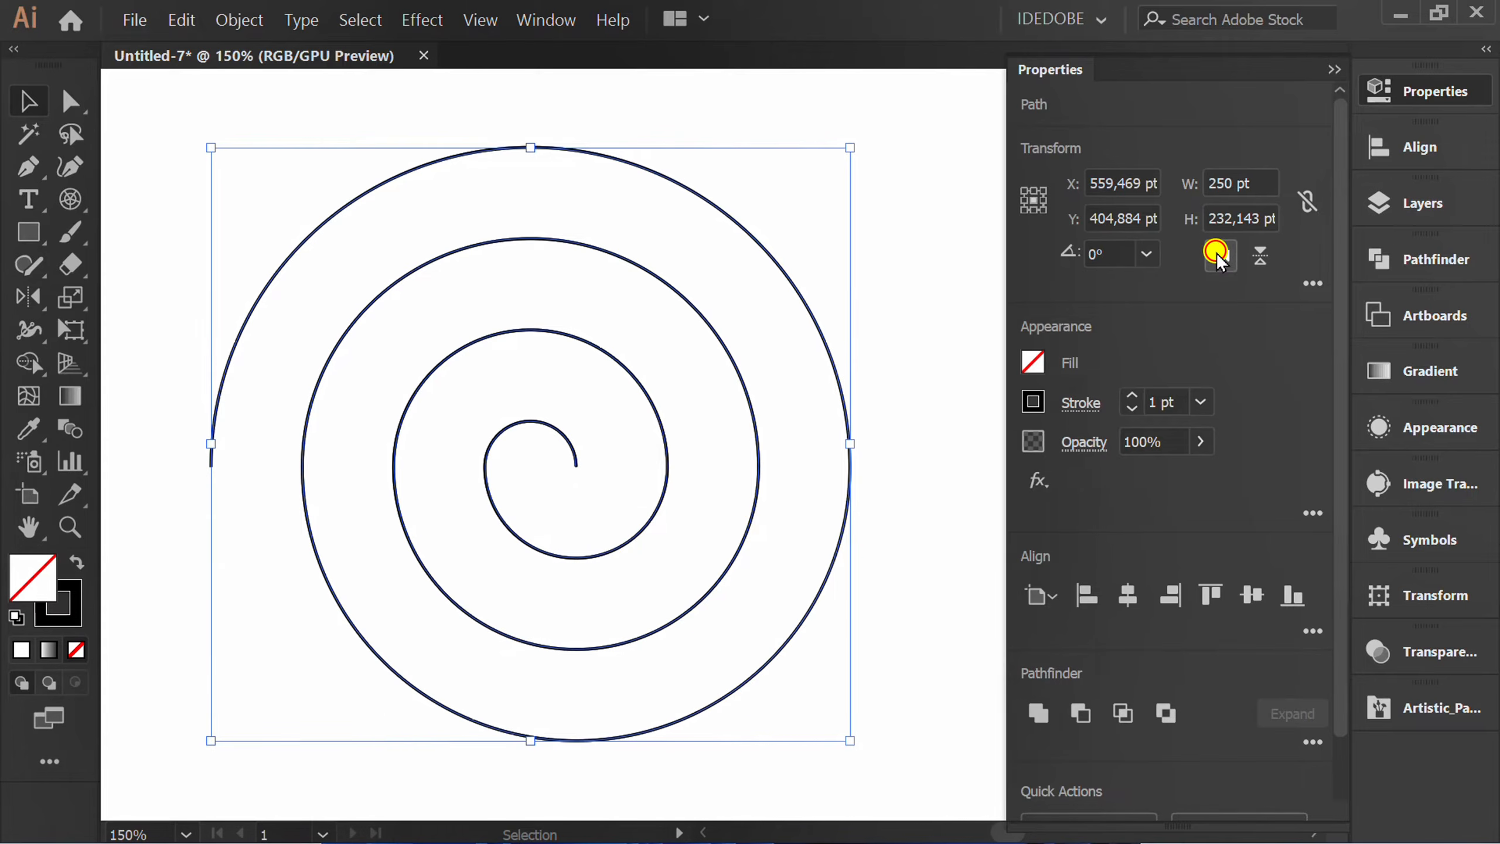
left_click(1334, 69)
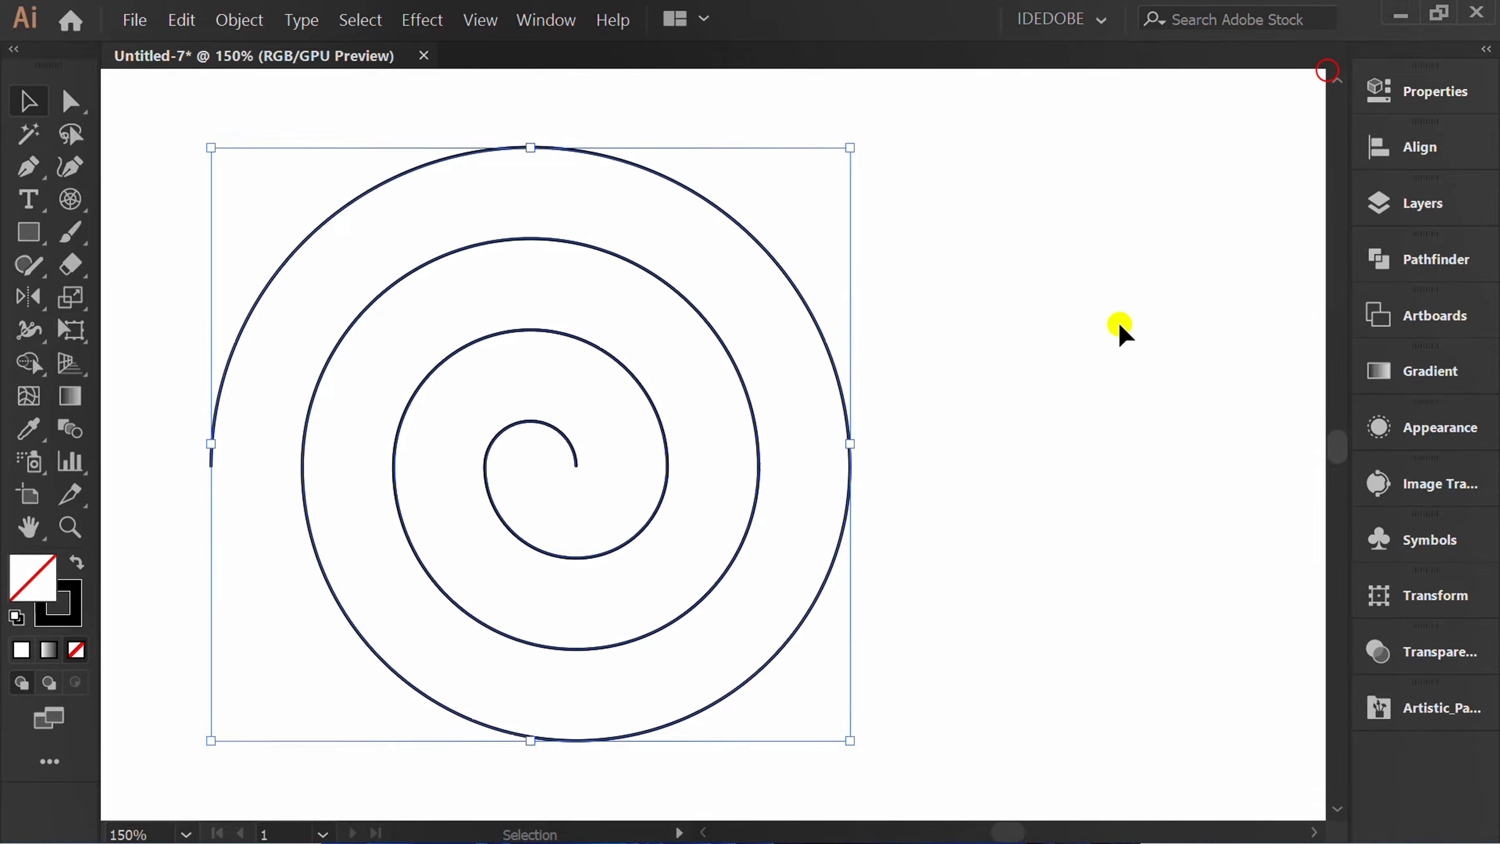
- Join the selected arcs into one continuous spiral path and deselect it
key("space")
left_click_drag(943, 381, 1084, 395)
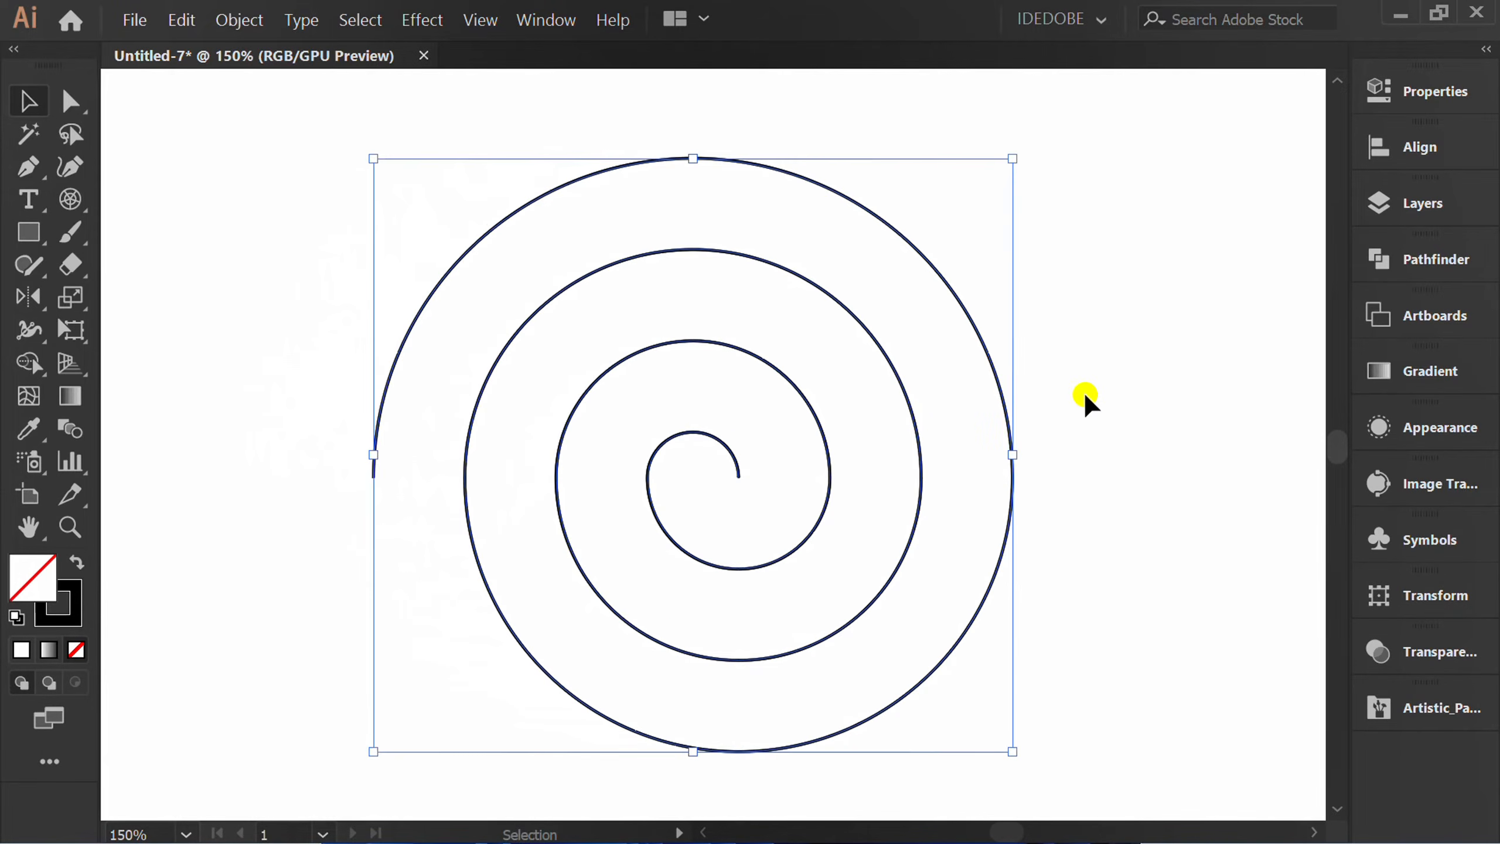
key("ctrl+j")
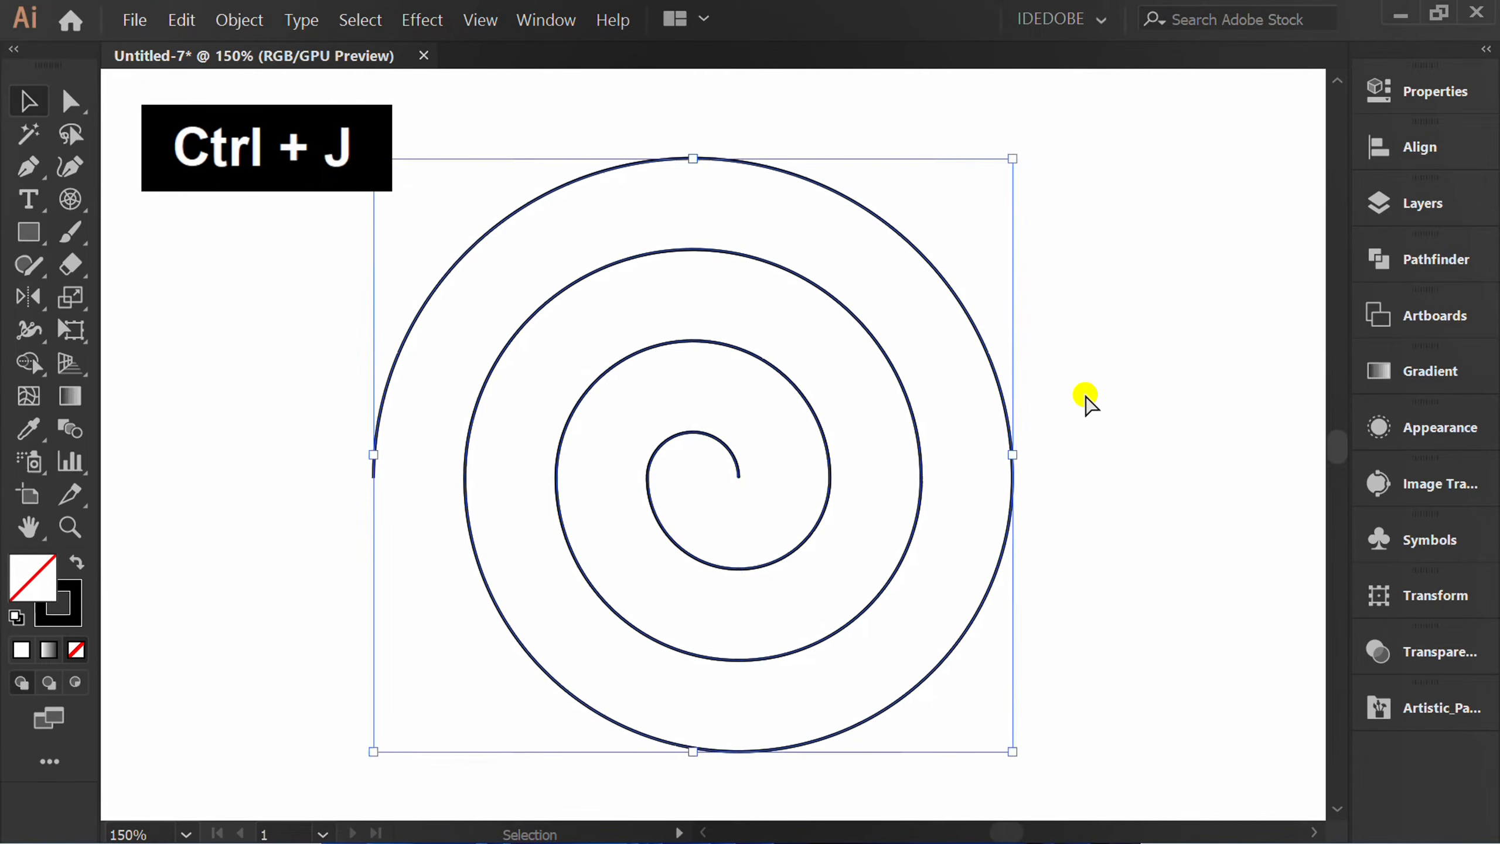
left_click(1085, 399)
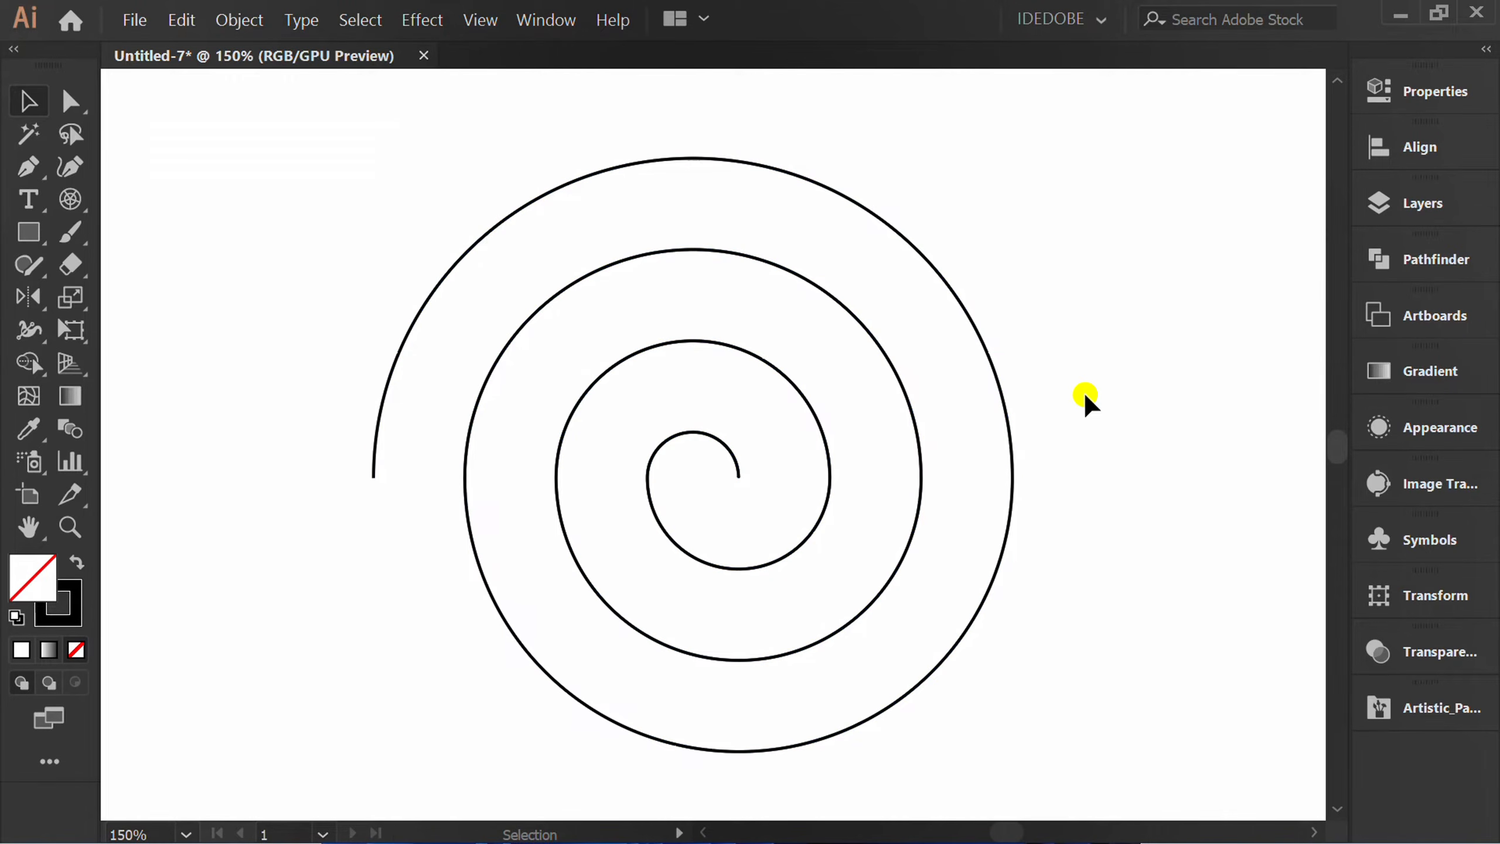
- Apply the lens-shaped width profile, tapered at both ends, to the spiral's stroke
left_click_drag(946, 375, 775, 511)
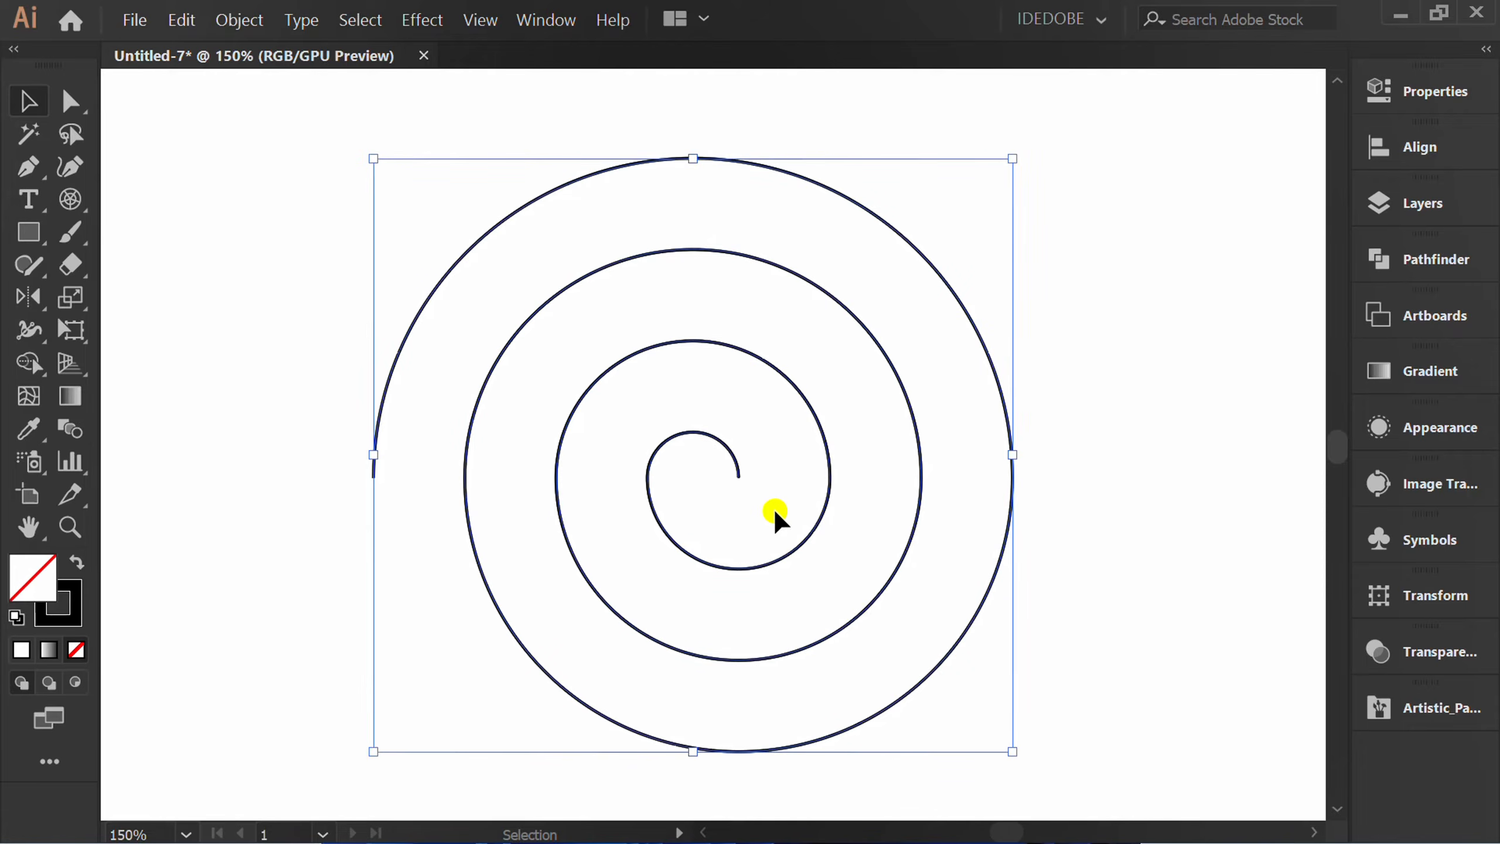
left_click(1415, 93)
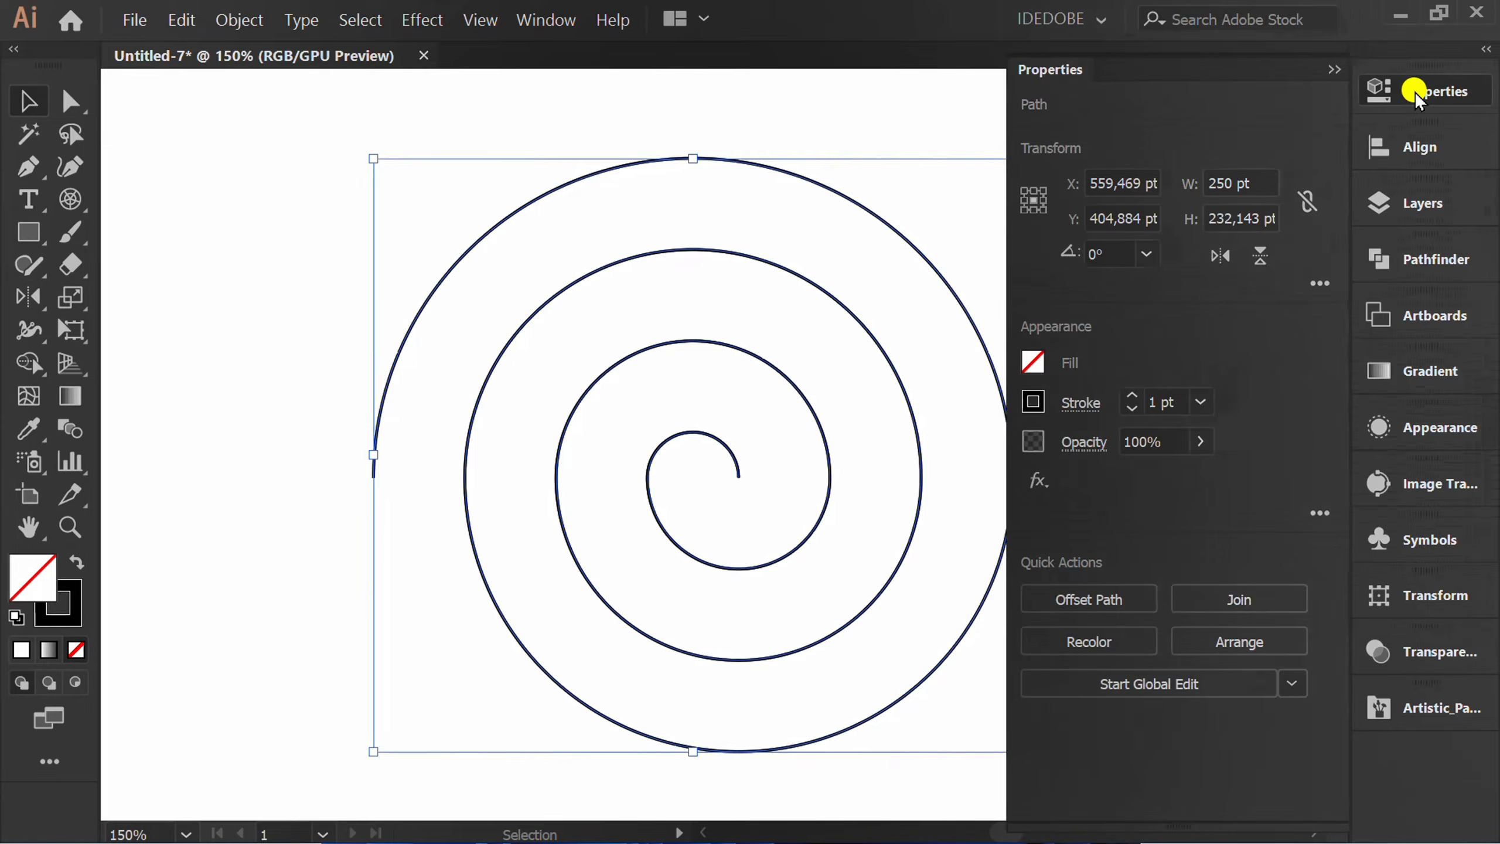
left_click(1078, 404)
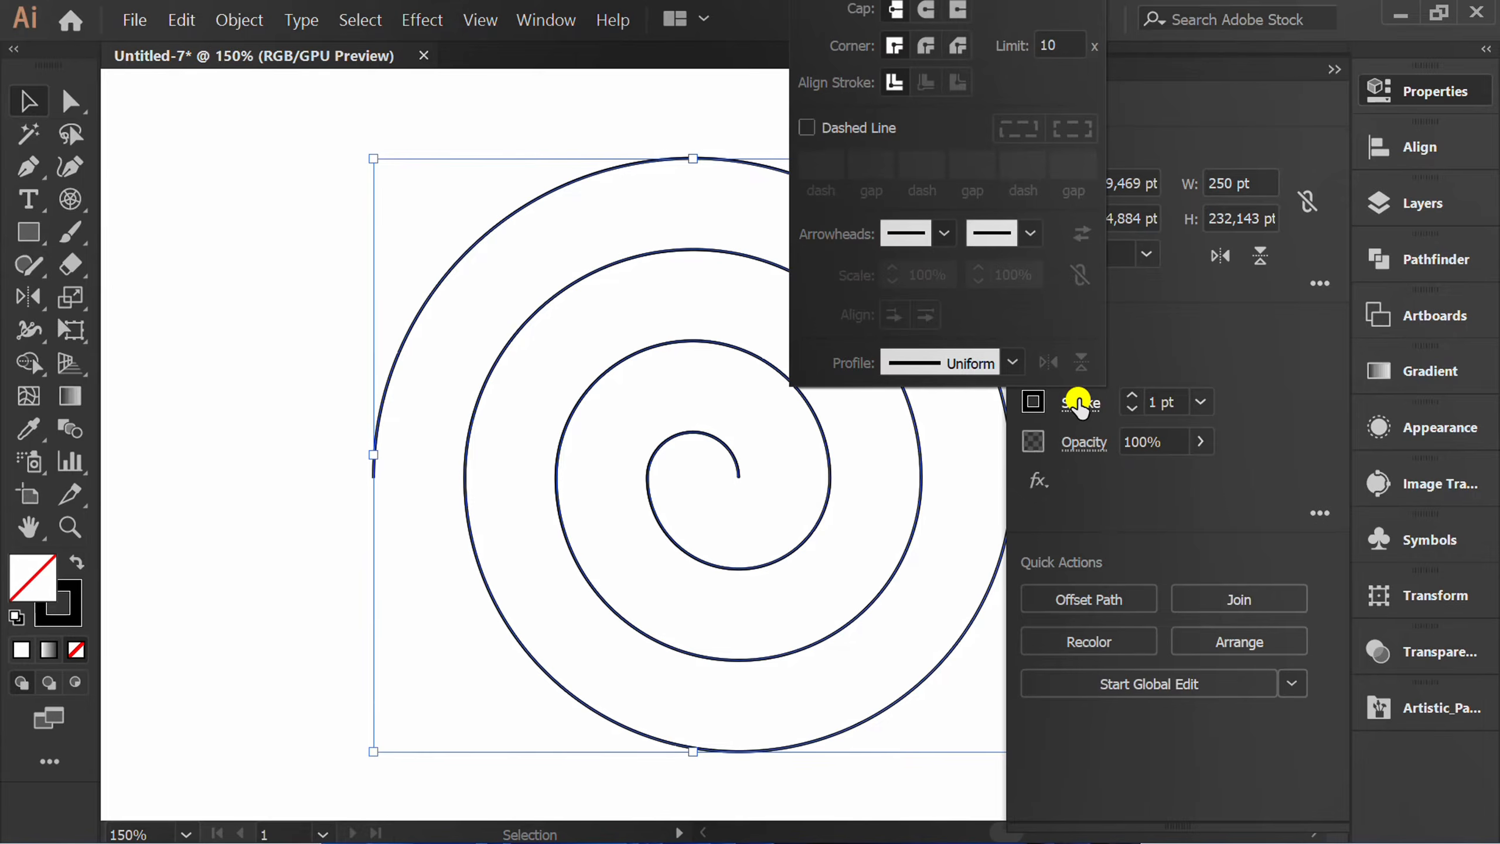
left_click(1017, 362)
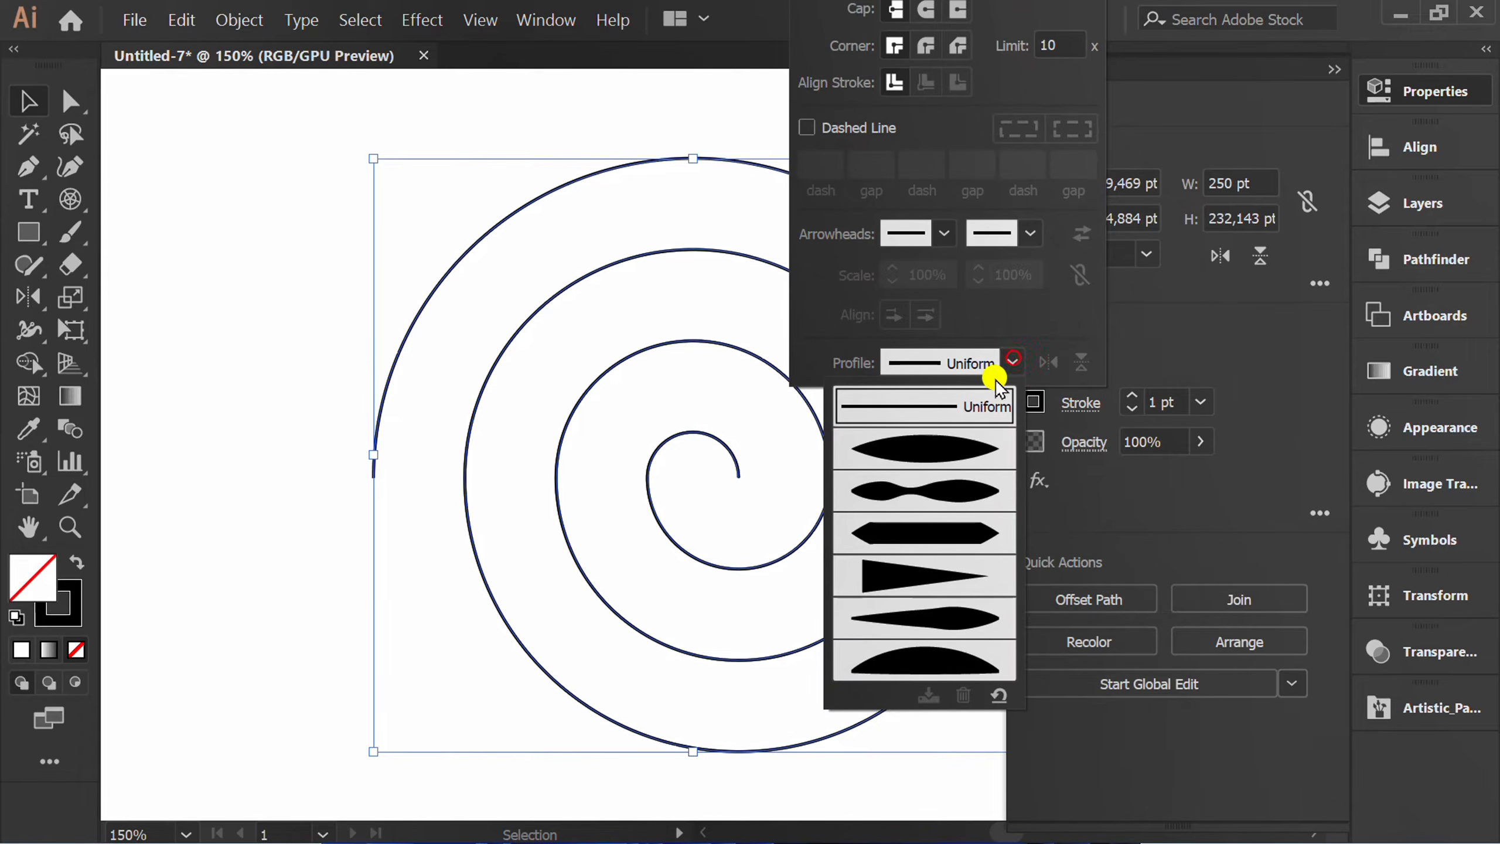
left_click(934, 446)
left_click(1177, 332)
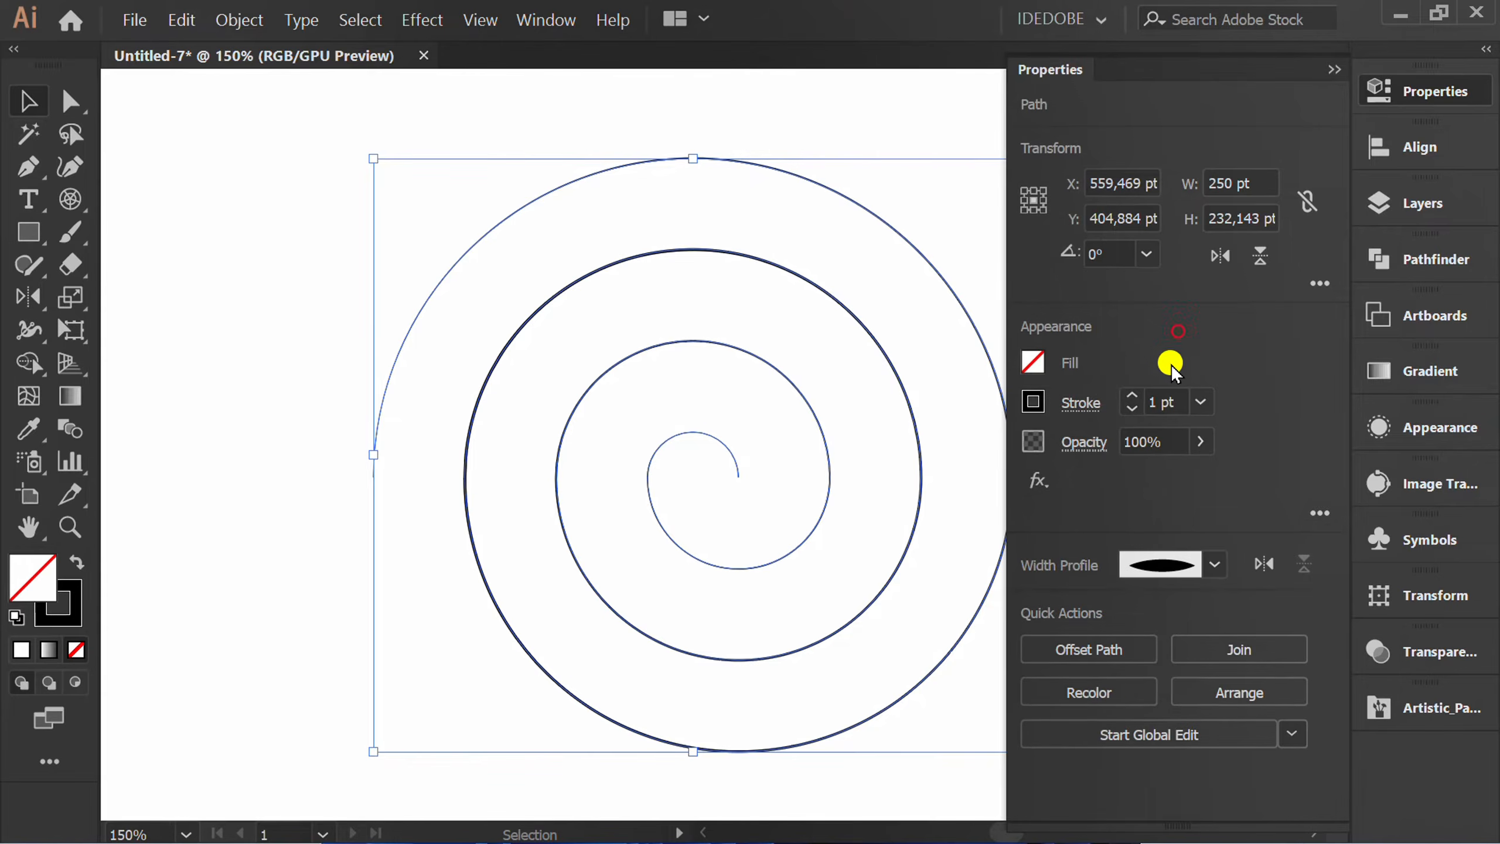
- Set the spiral's stroke weight to 22 pt
scroll(1184, 405, "up", 12)
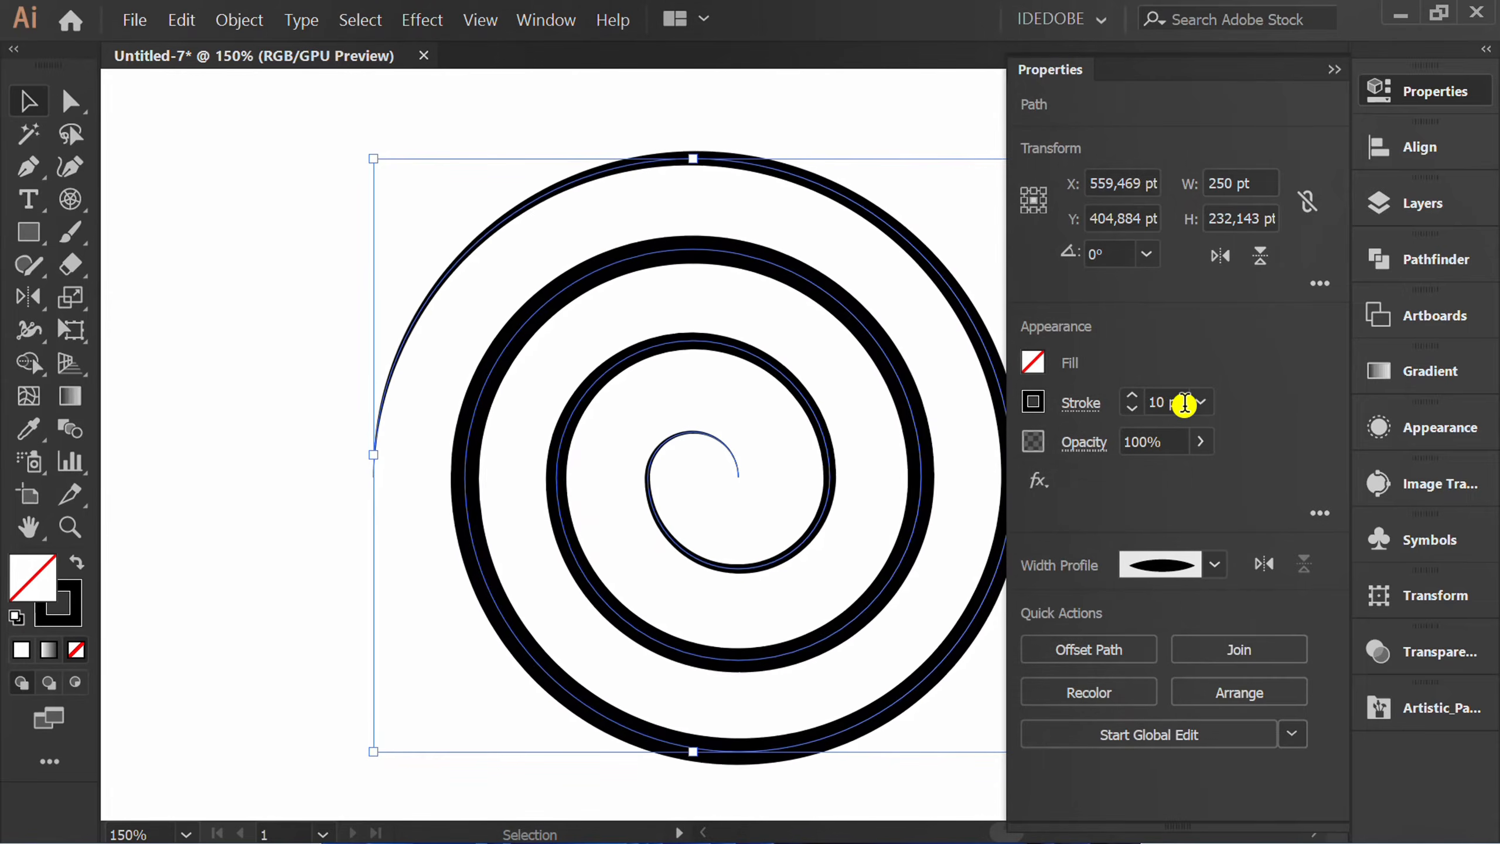
scroll(1184, 404, "up", 7)
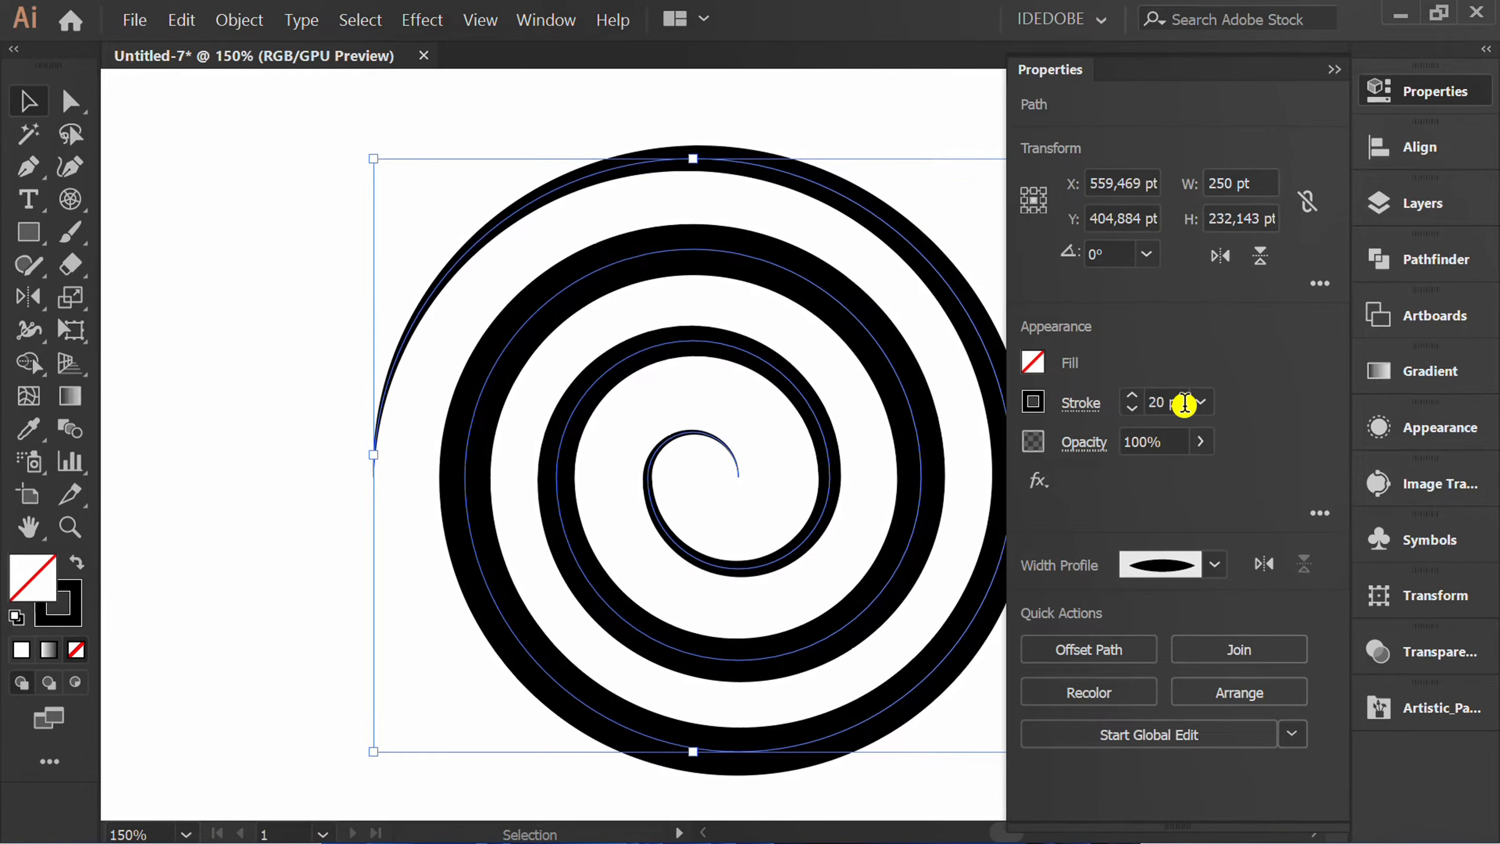
scroll(1184, 404, "up", 2)
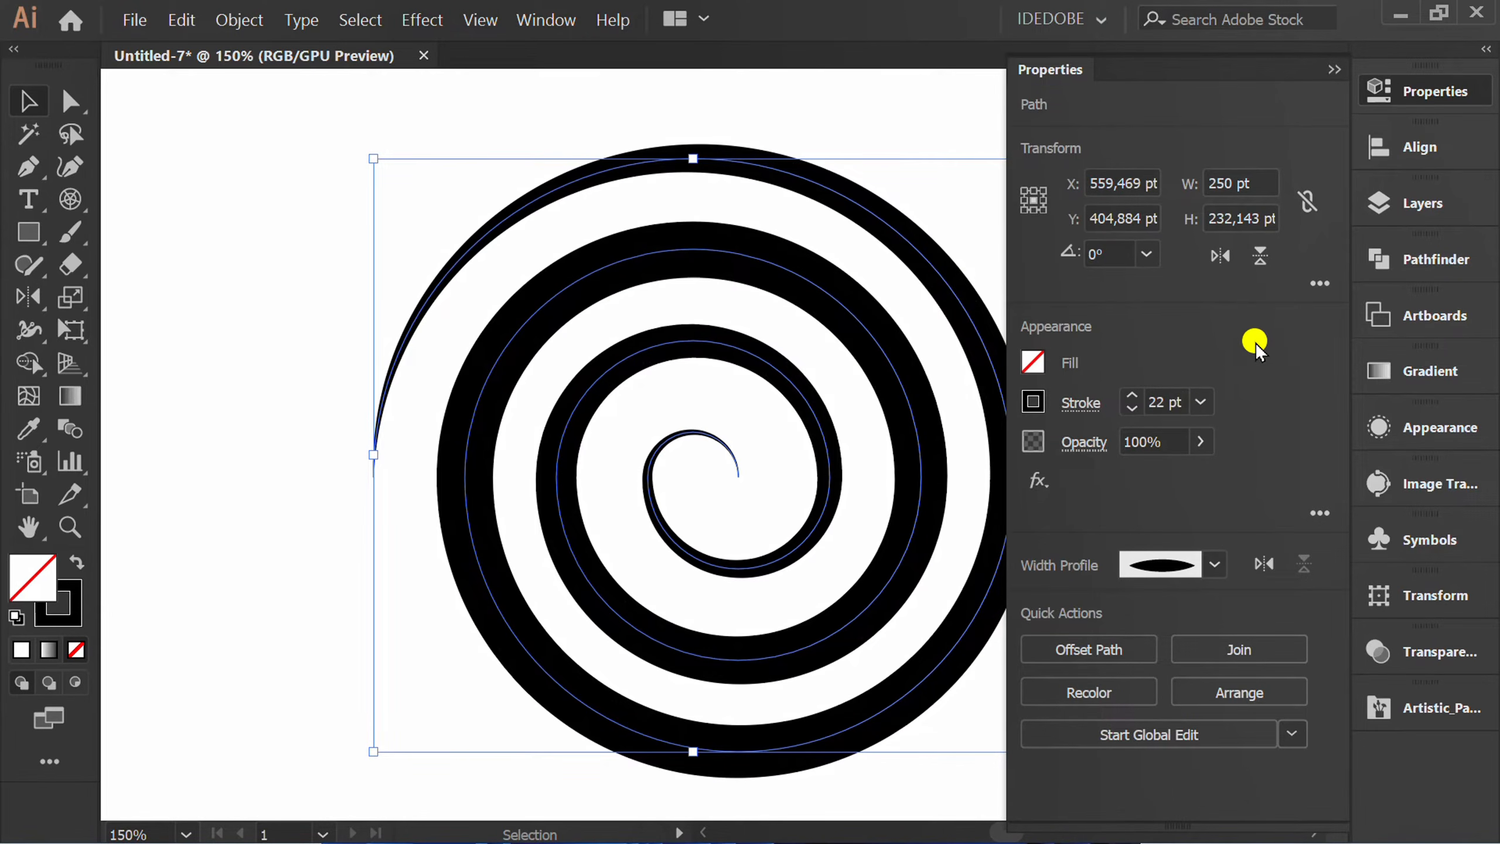
left_click(1334, 70)
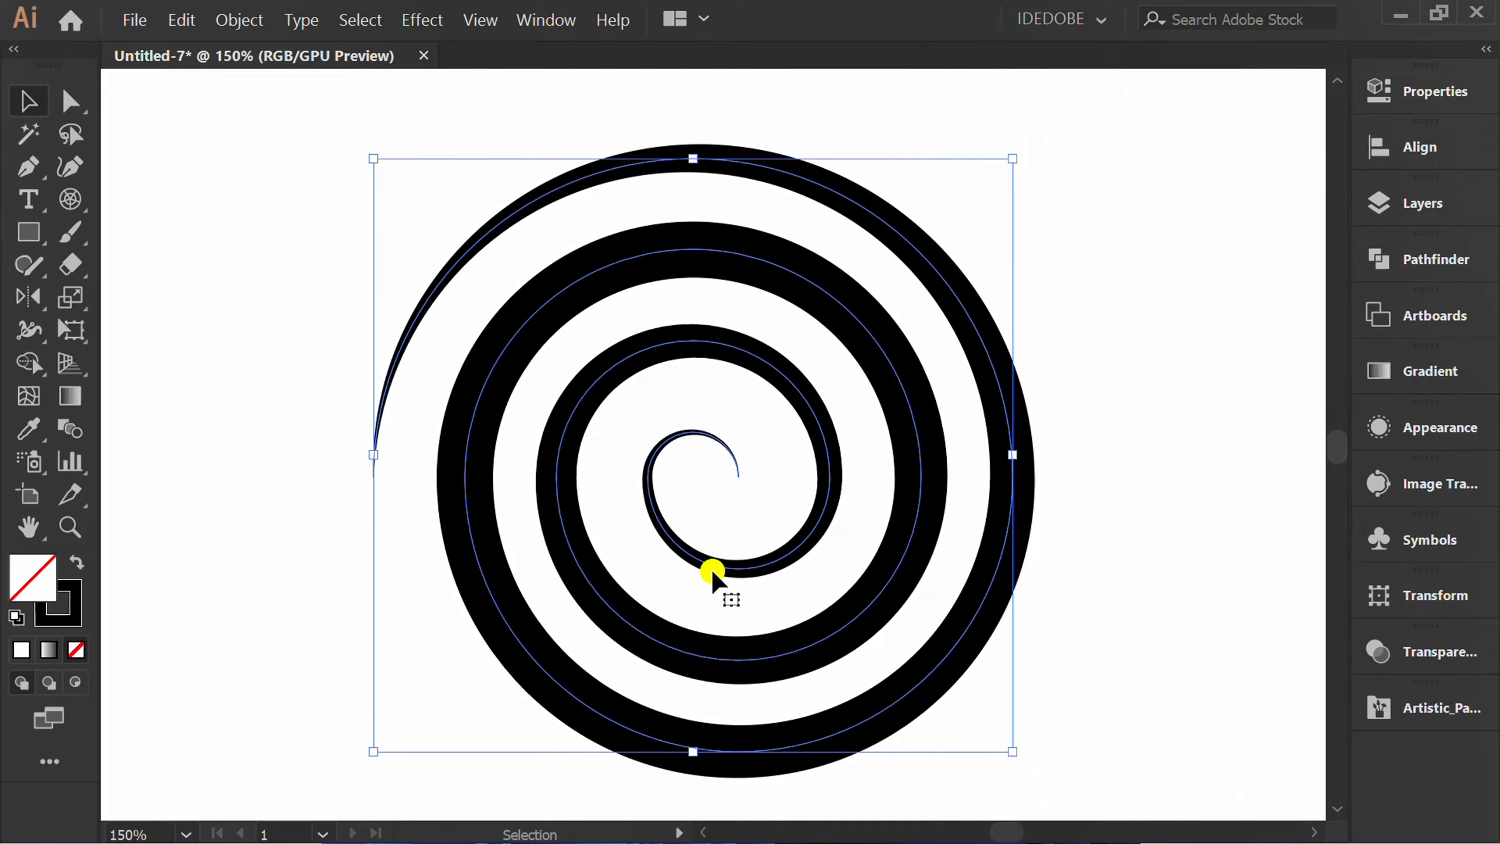
- Widen the spiral's stroke to about 15.5 pt at the bottom of its innermost turn with the Width tool, and deselect it
left_click(28, 331)
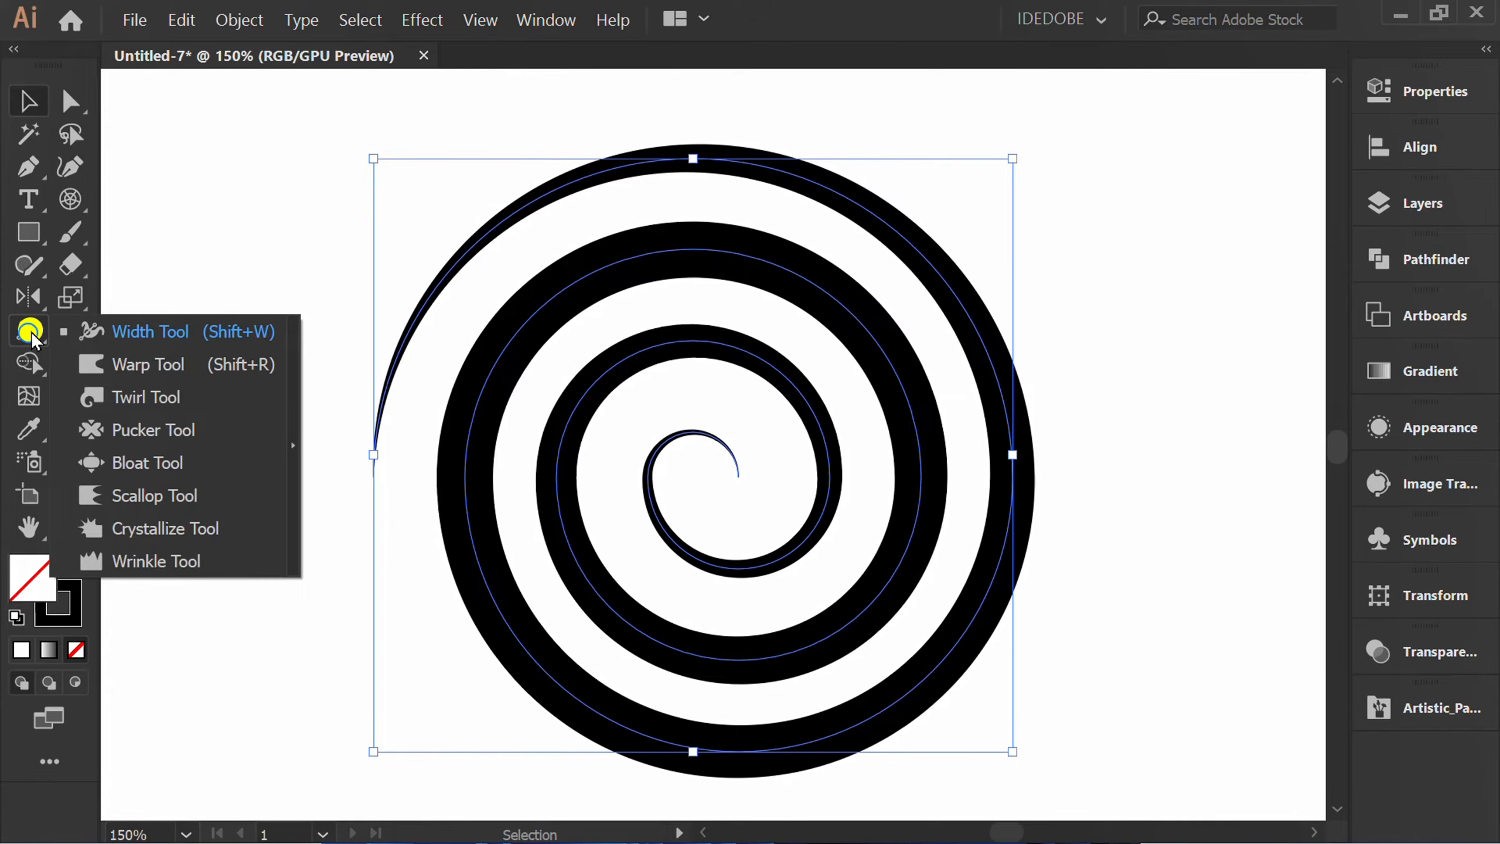
left_click(151, 331)
scroll(745, 607, "up", 3, "alt")
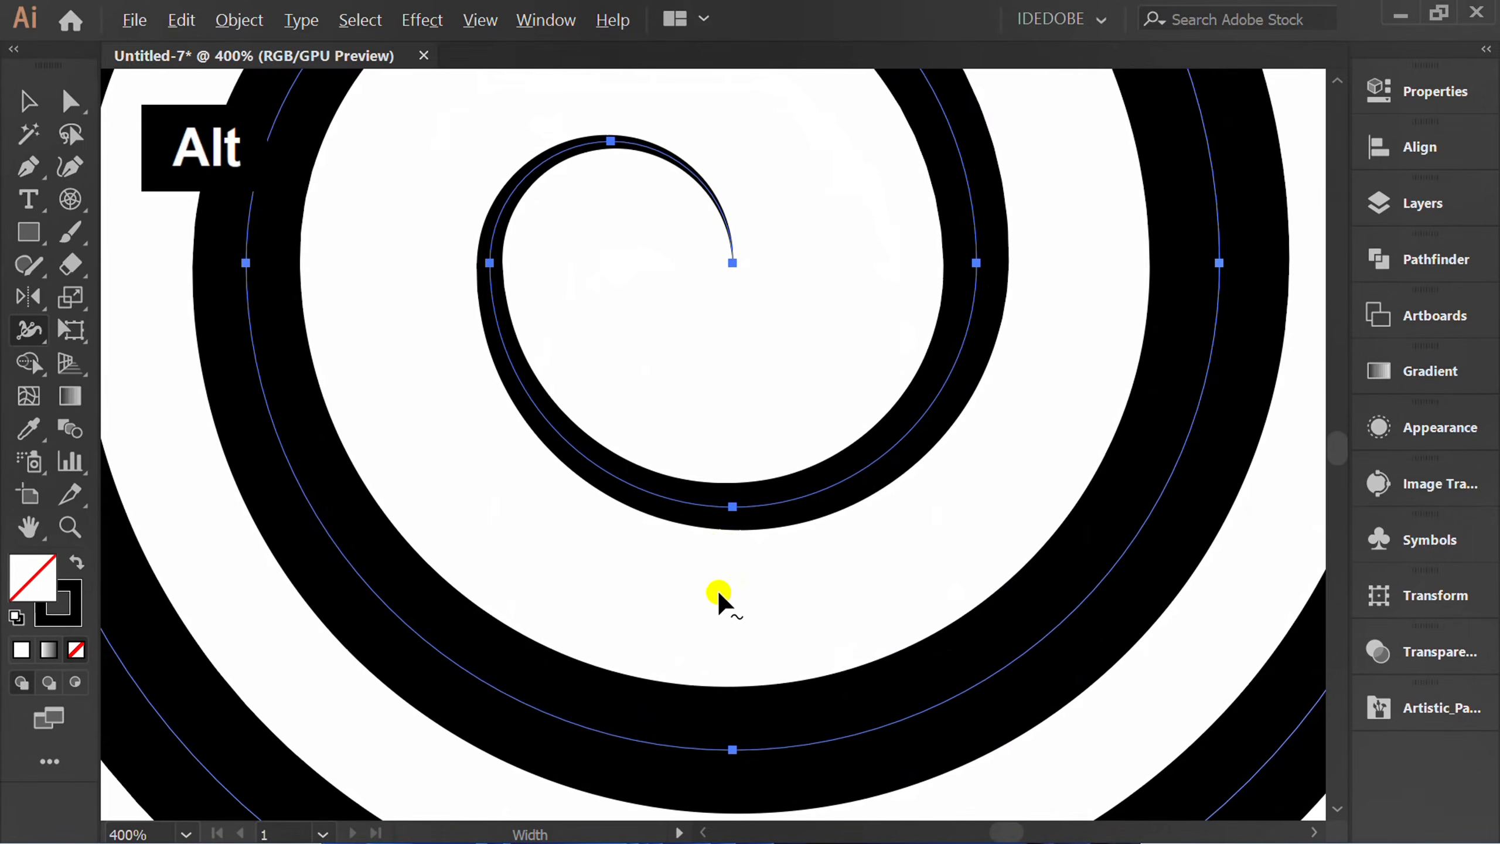
left_click_drag(731, 518, 729, 555)
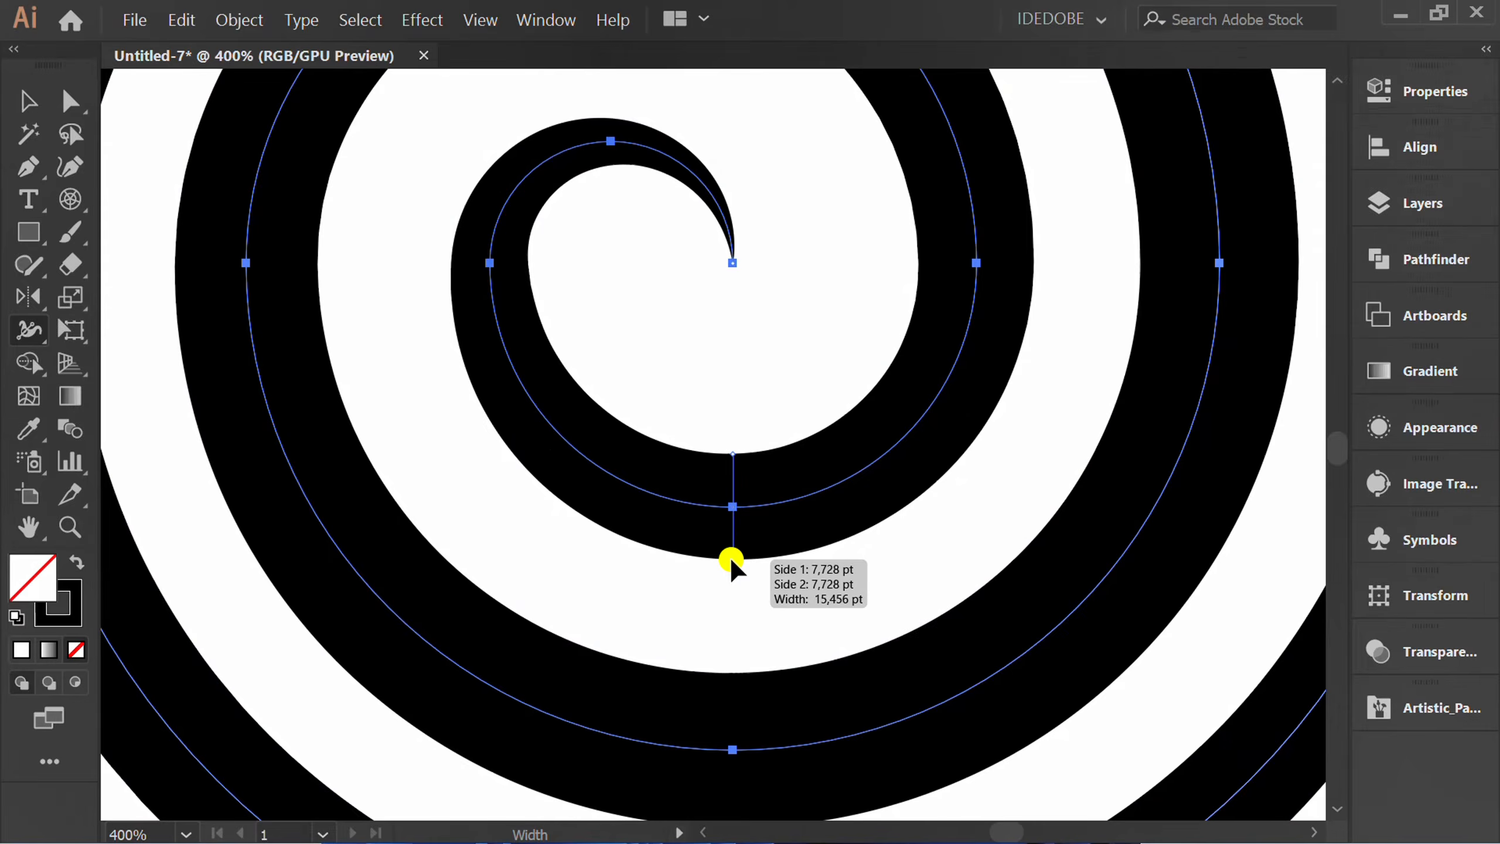
scroll(729, 559, "down", 4, "alt")
key("v")
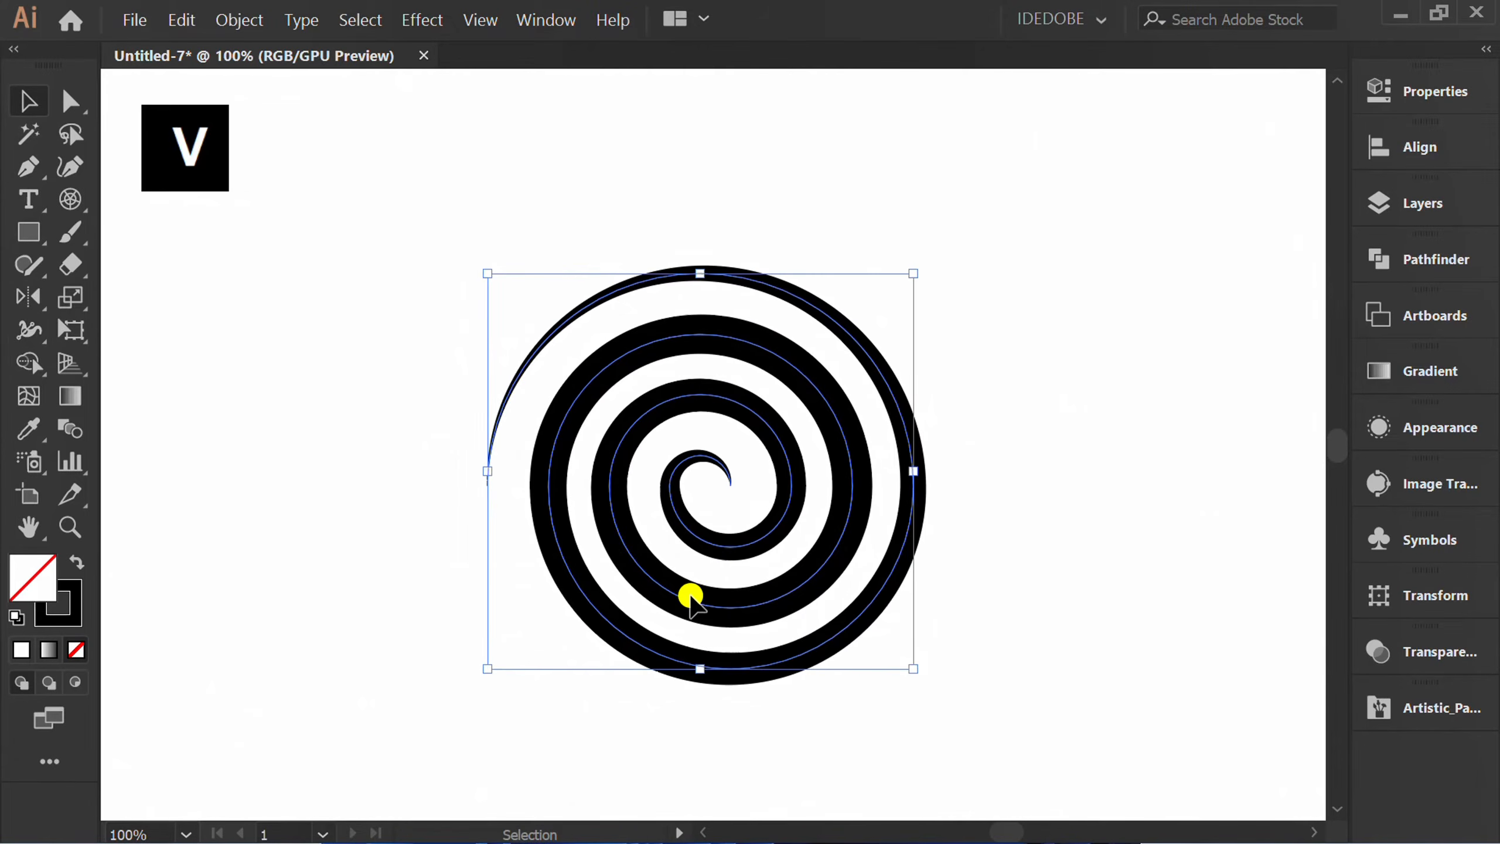
left_click(598, 712)
- Draw a vertical line through the spiral's centre and rotate a copy 90° to form a cross
scroll(437, 460, "down", 1, "alt")
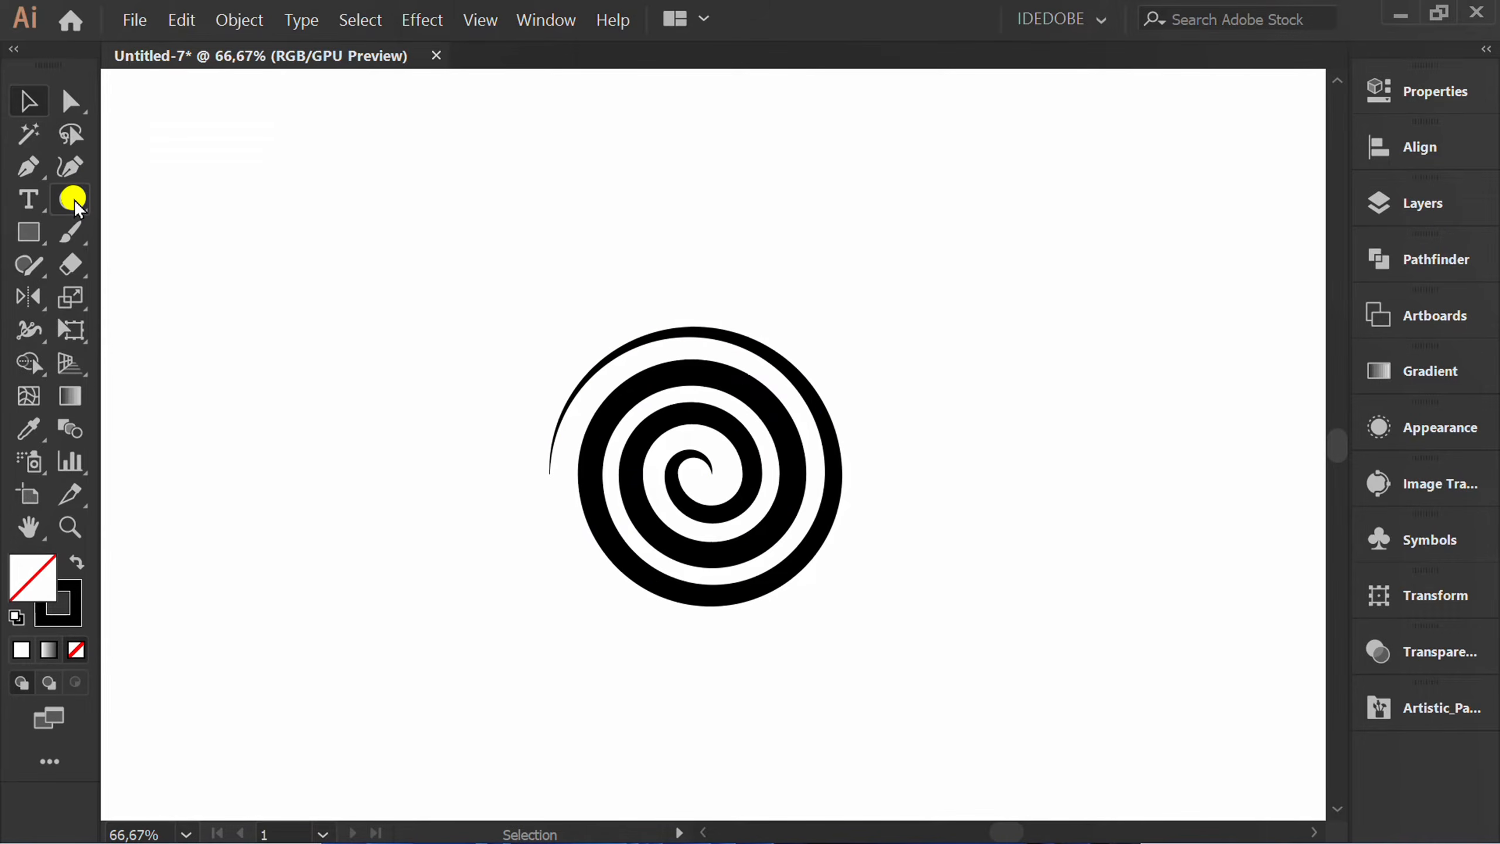
left_click_drag(75, 206, 200, 193)
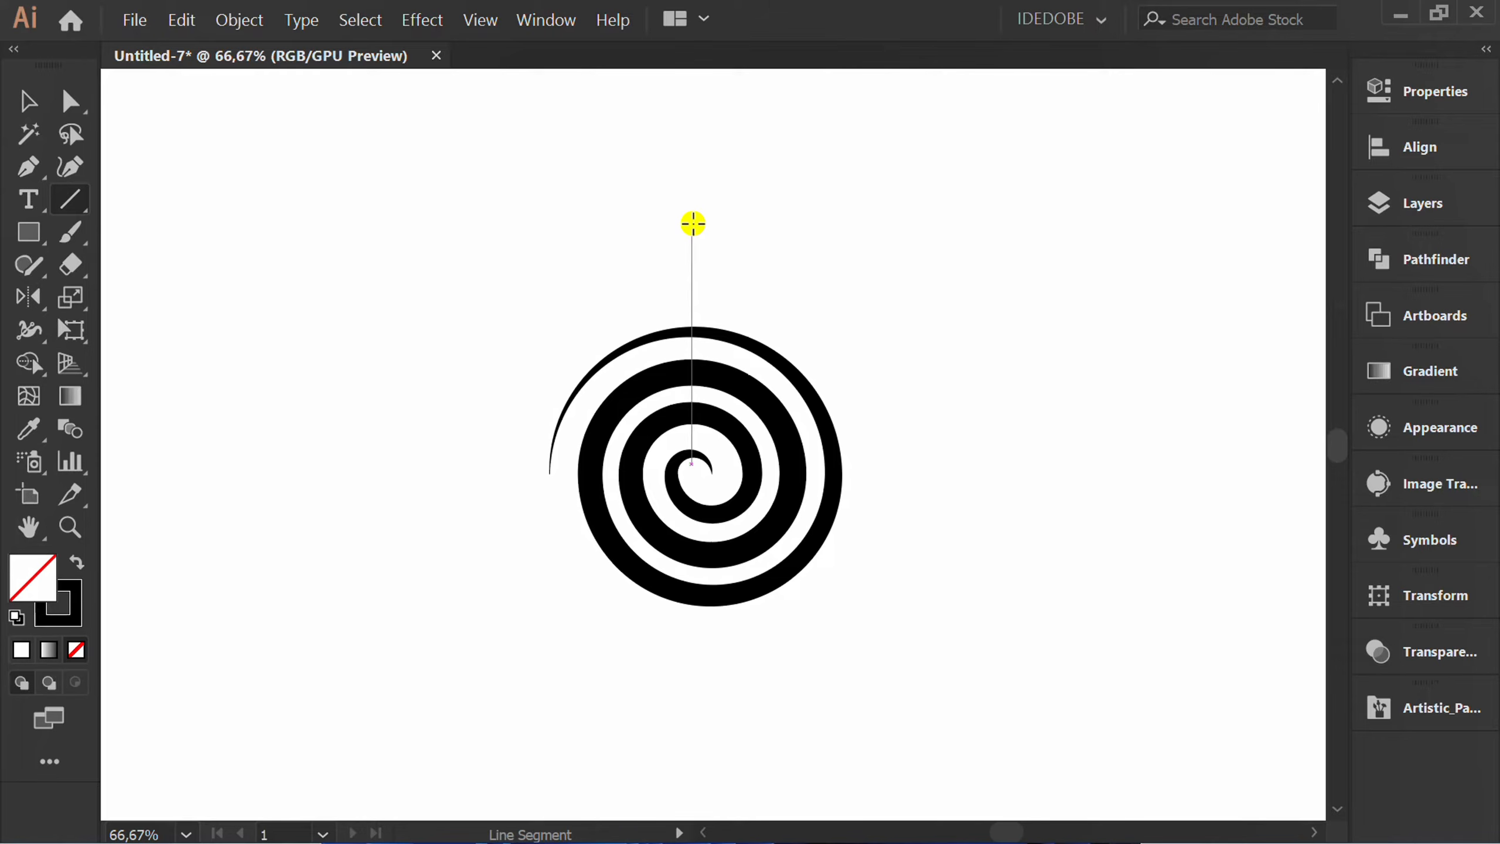
left_click_drag(692, 224, 956, 551)
key("r")
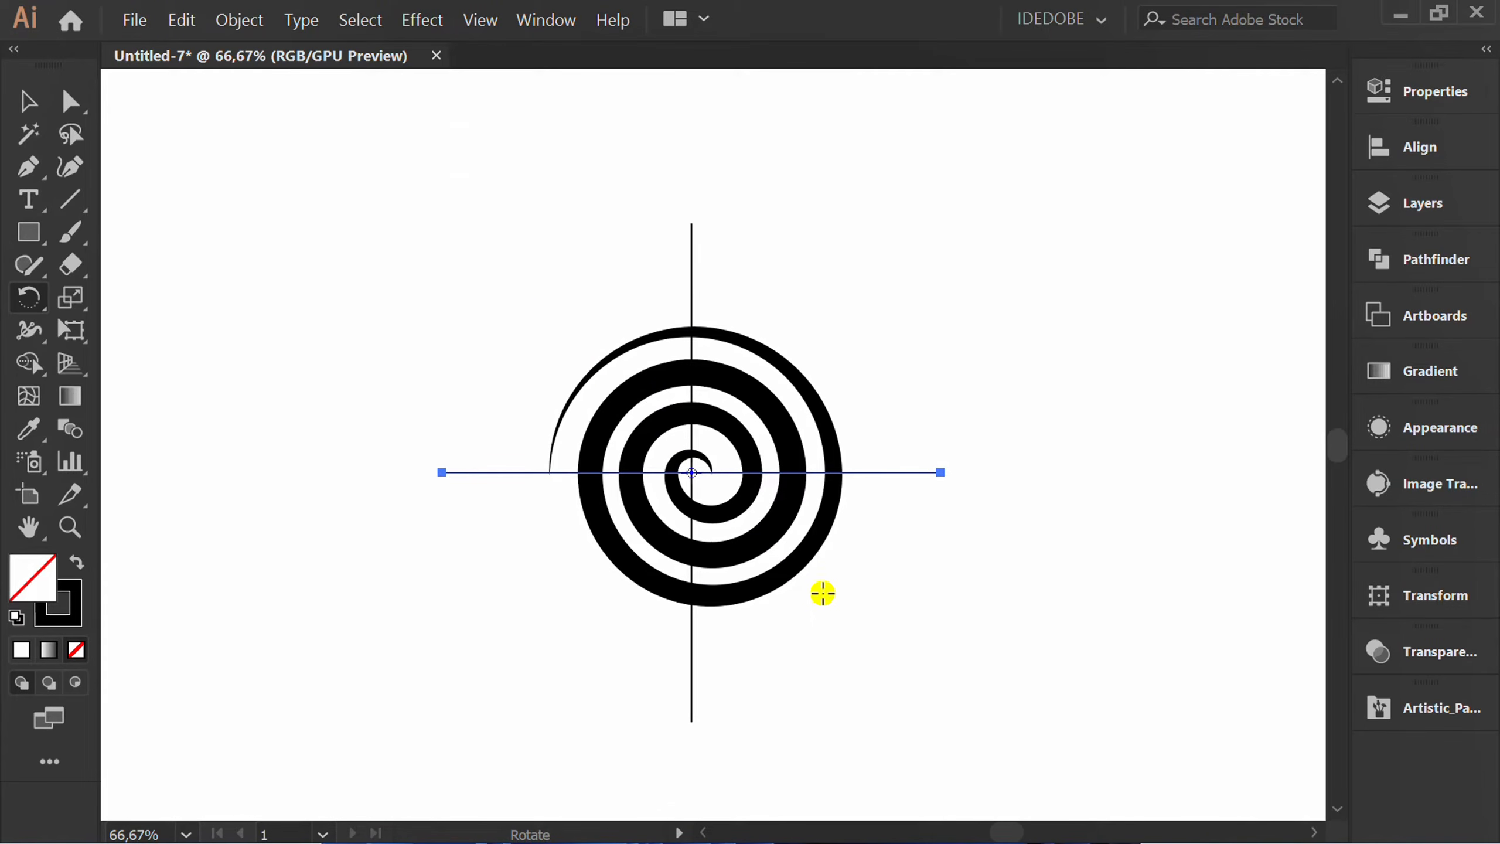
- Centre both crossing lines horizontally and vertically on the artboard and convert them into guides
key("v")
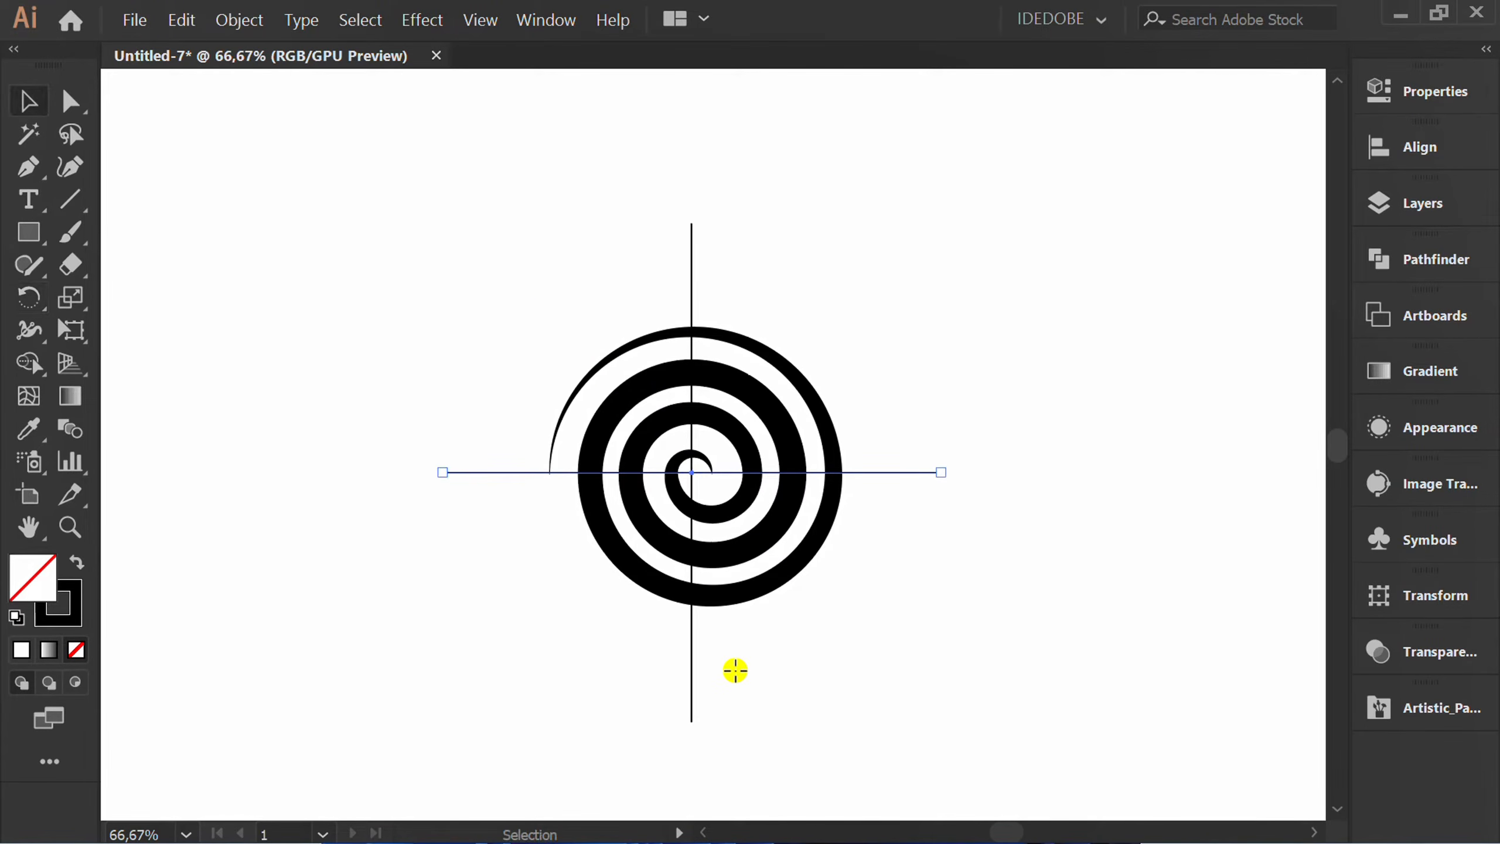
left_click(691, 700, "shift")
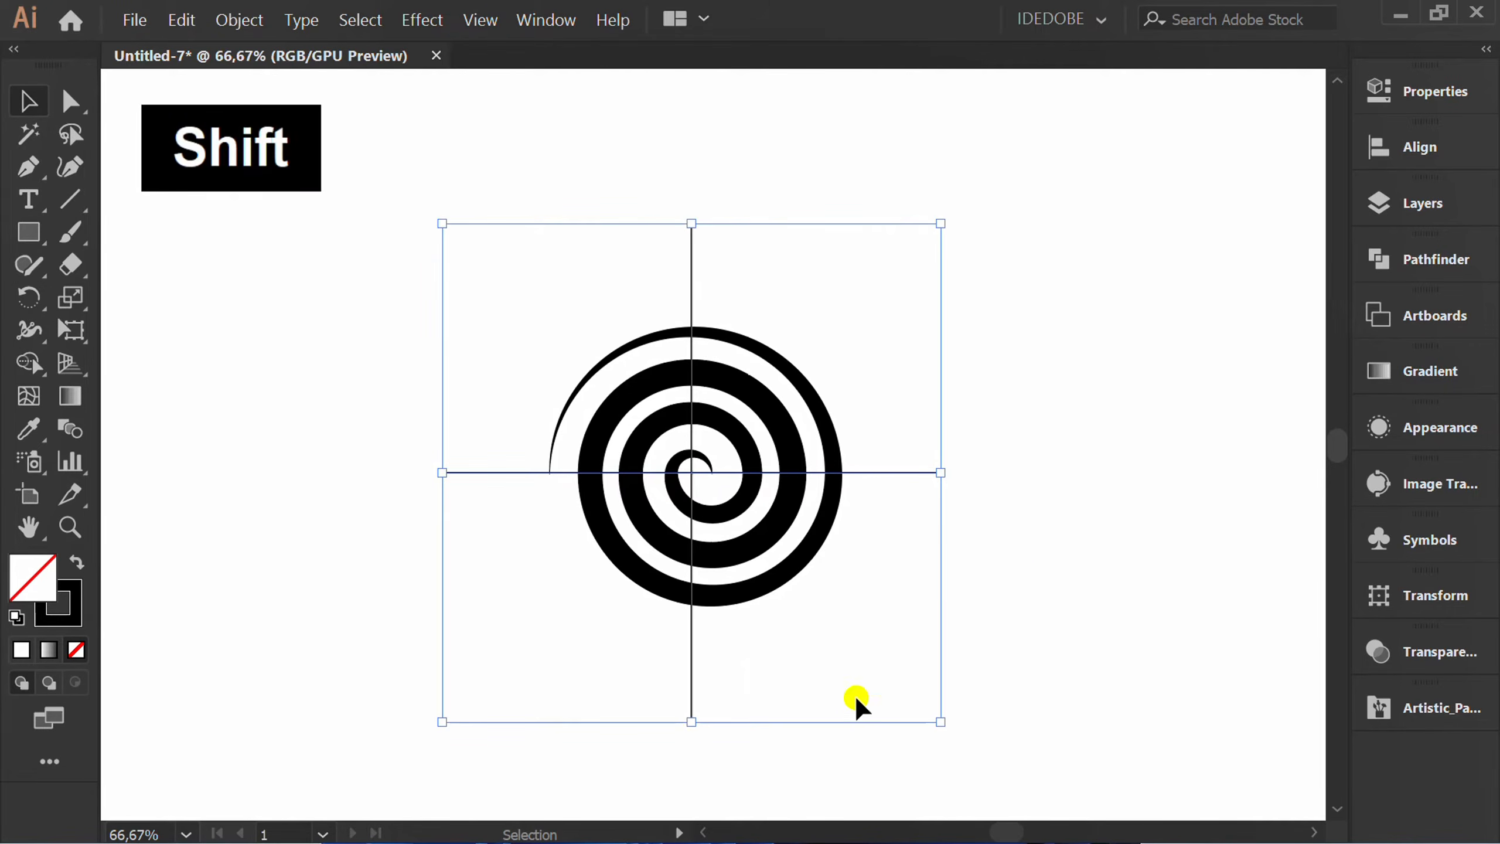
left_click(1420, 148)
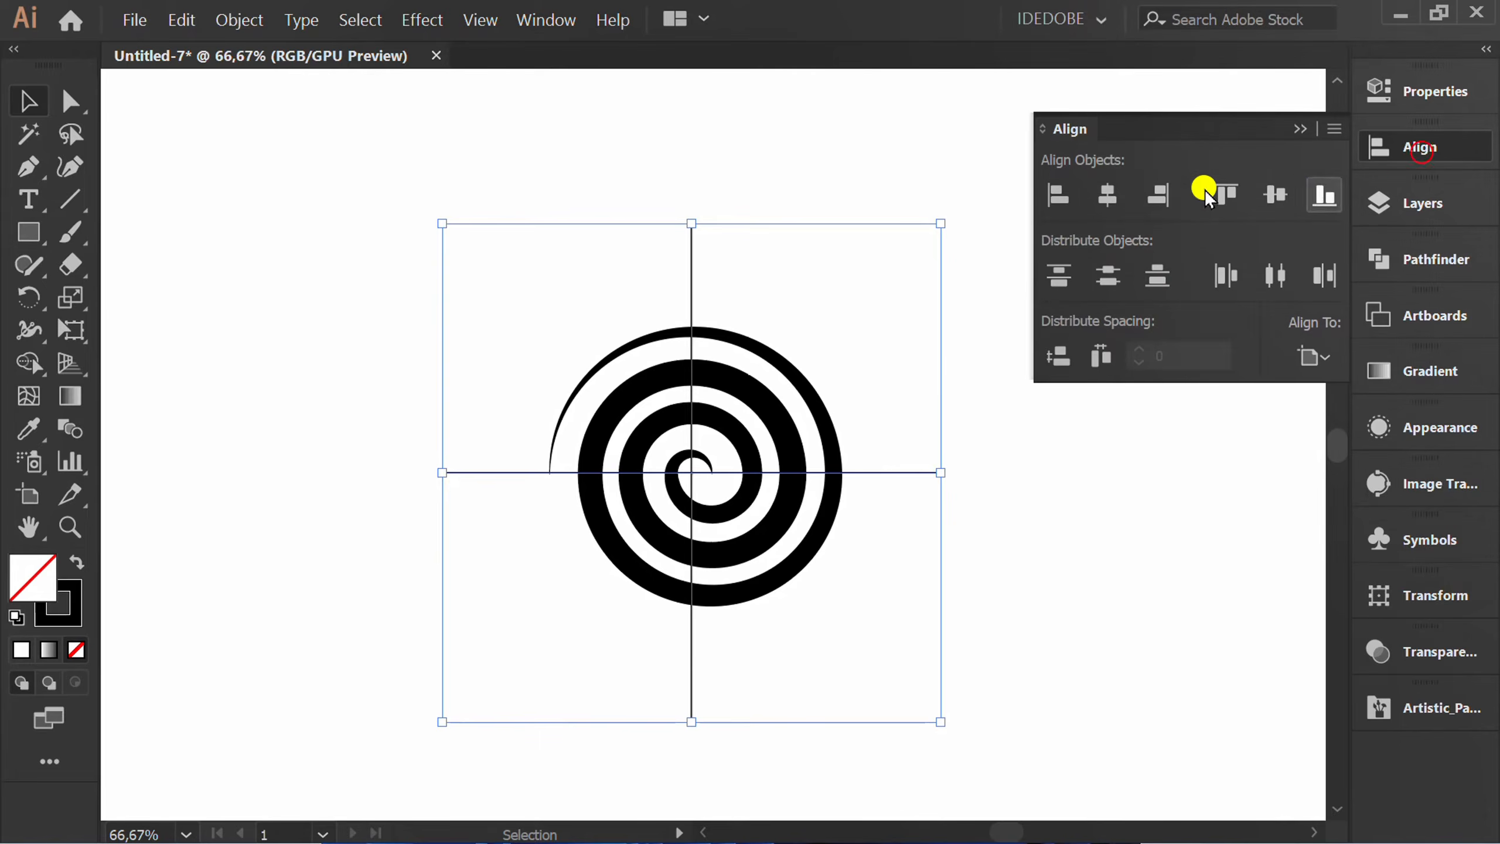
left_click(1108, 194)
left_click(1273, 195)
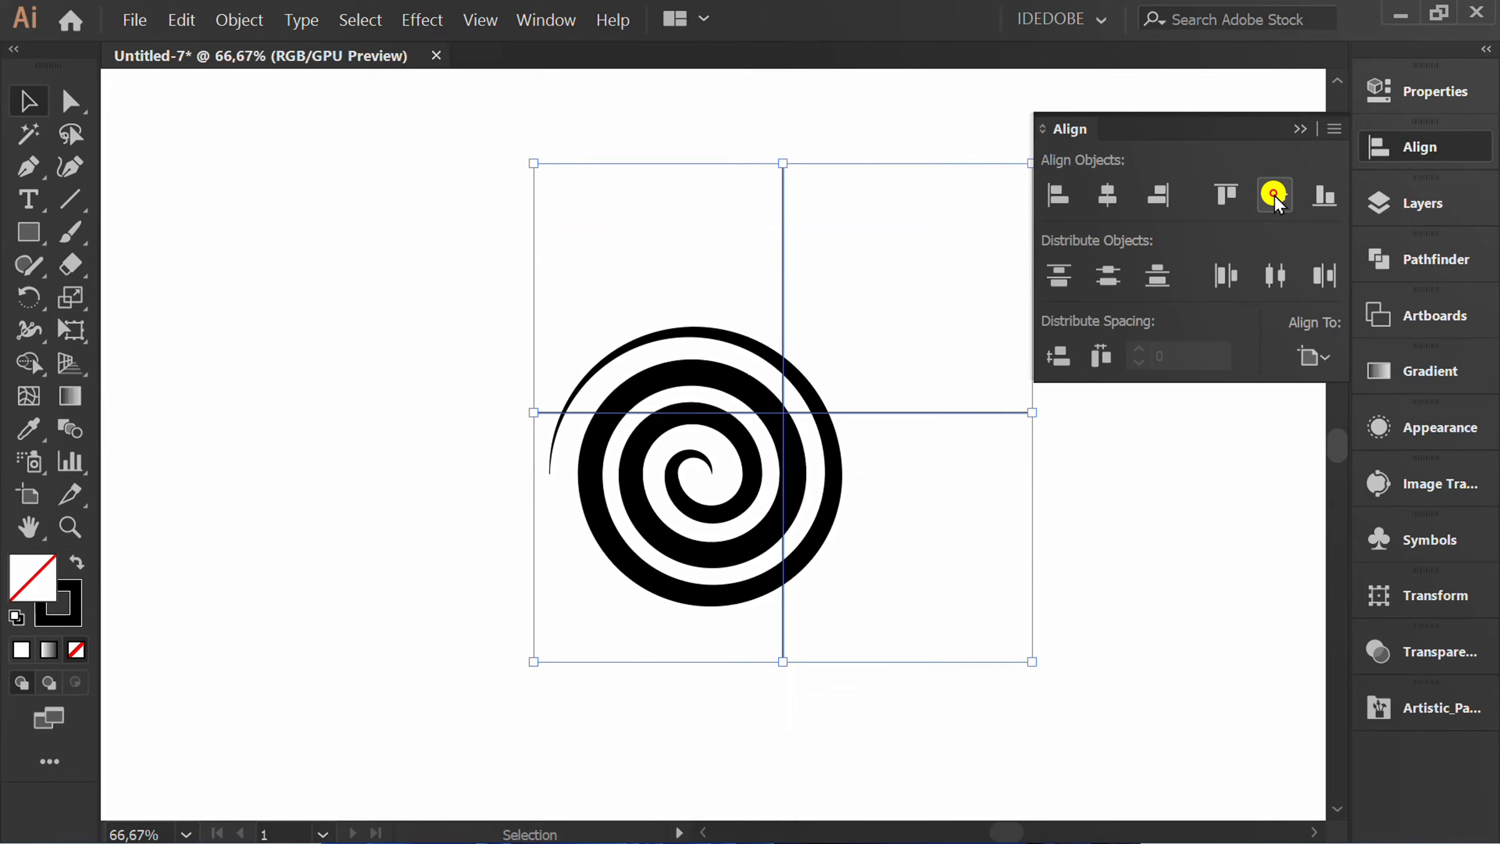
left_click(1298, 127)
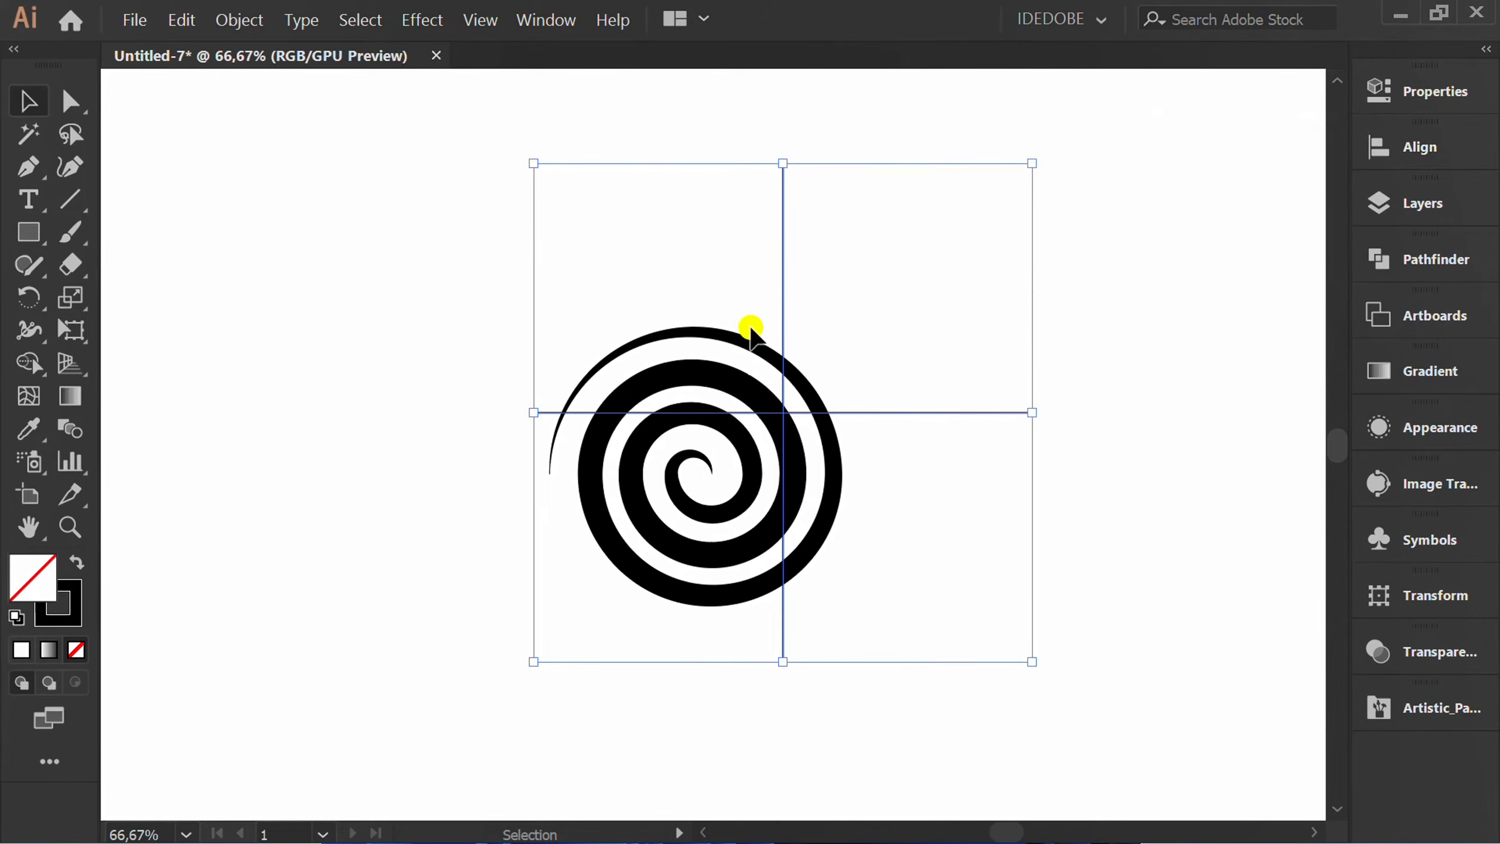
right_click(623, 221)
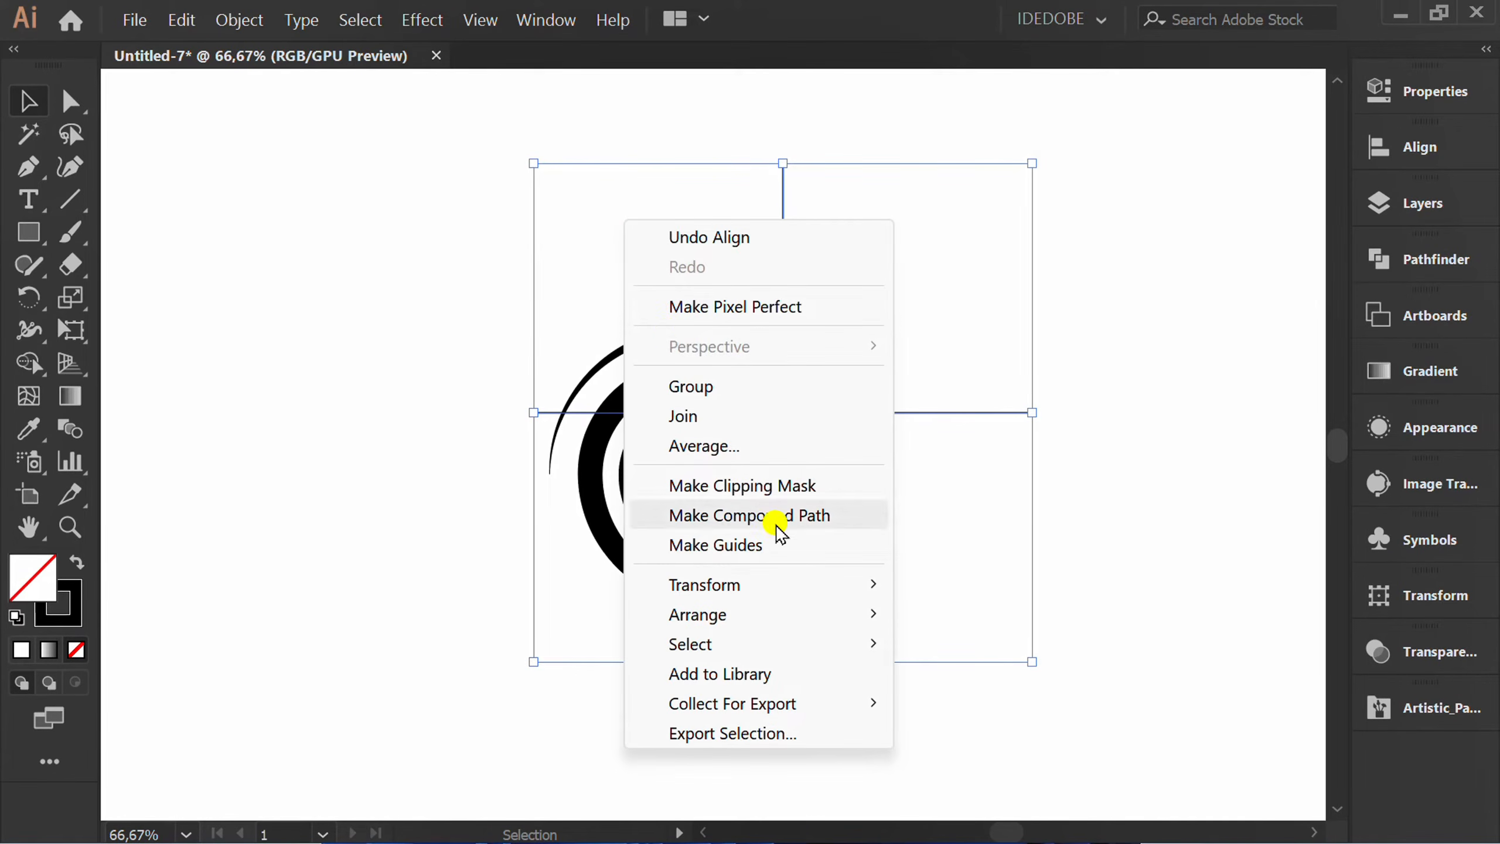
left_click(750, 555)
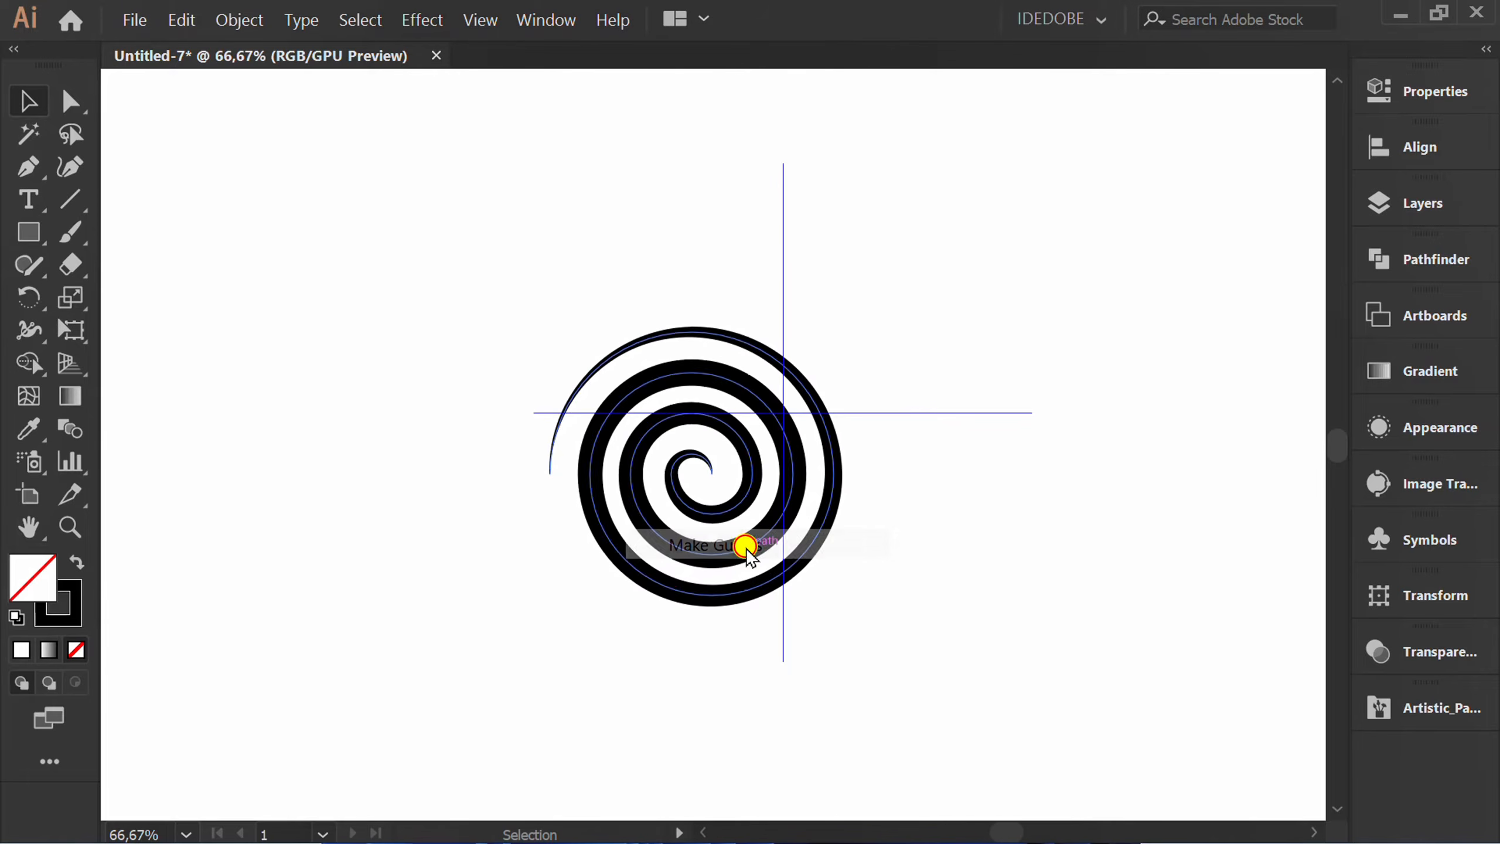
- Centre the spiral horizontally and vertically on the artboard where the guides cross, and deselect it
left_click(653, 528)
left_click(1405, 146)
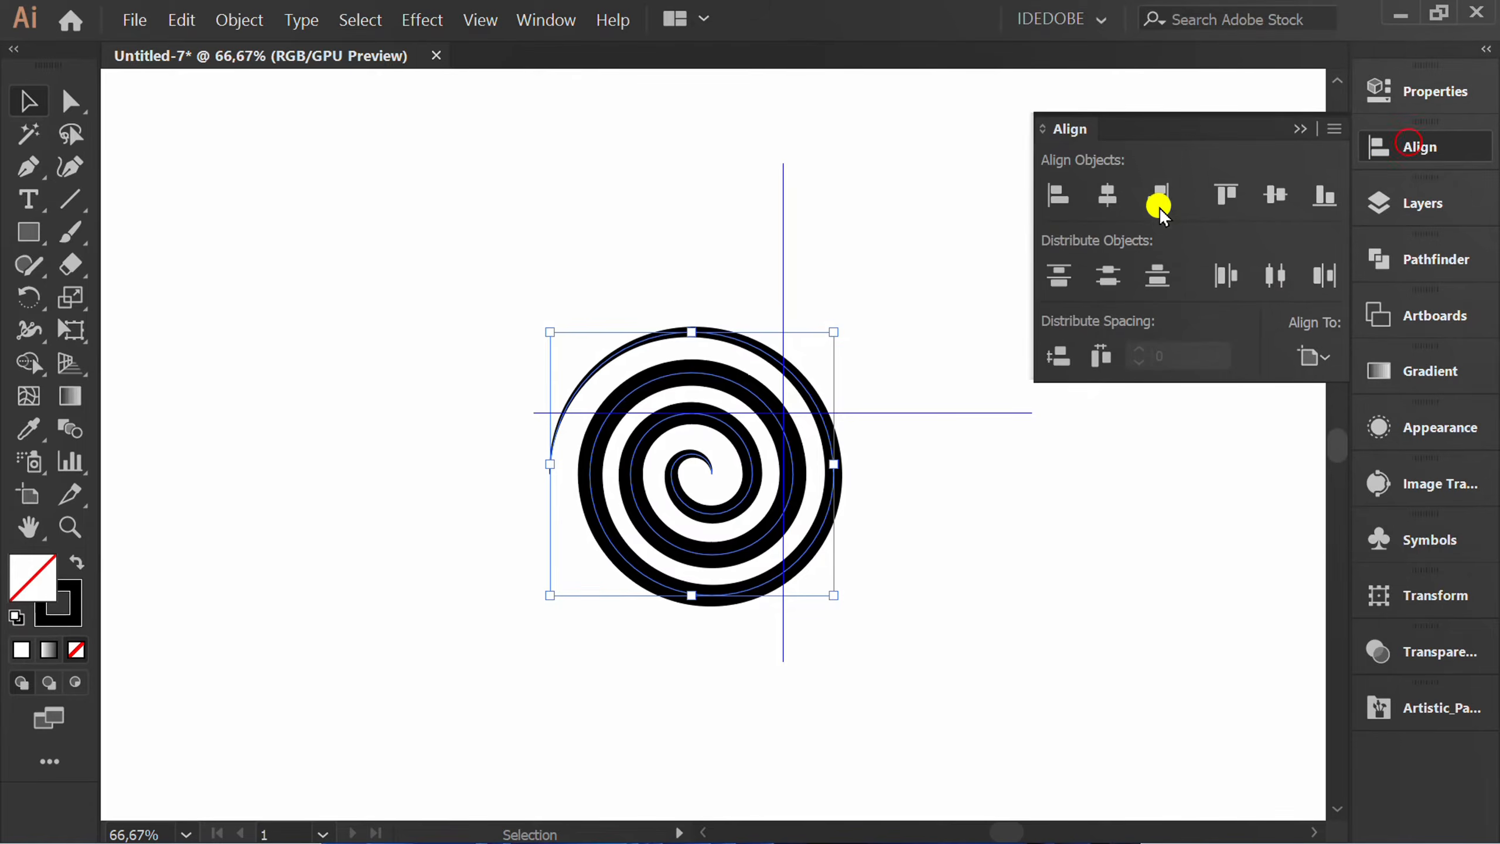
left_click(1104, 198)
left_click(1275, 195)
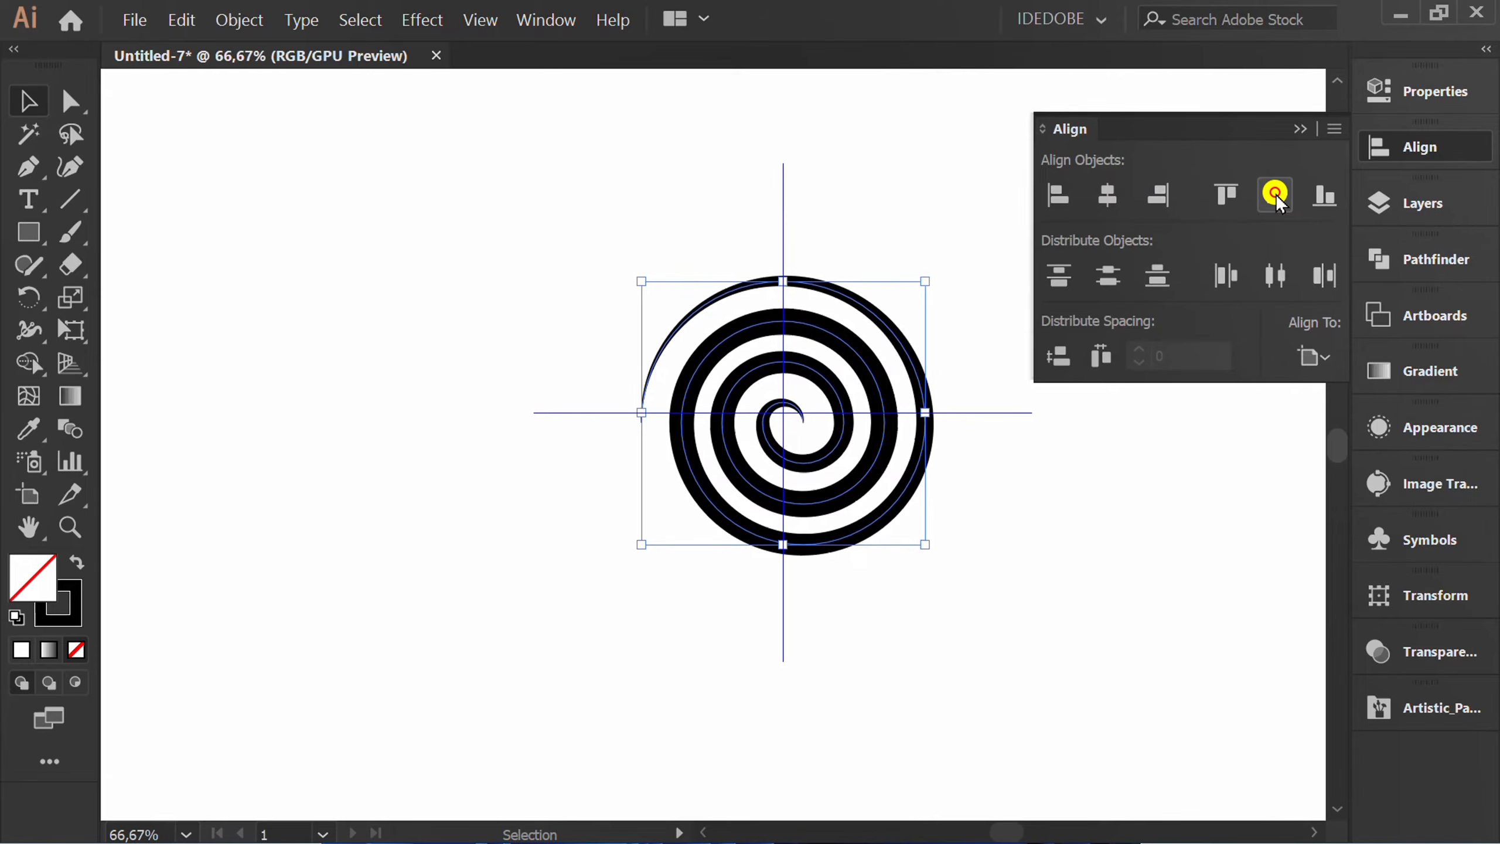
left_click(1299, 125)
left_click(978, 598)
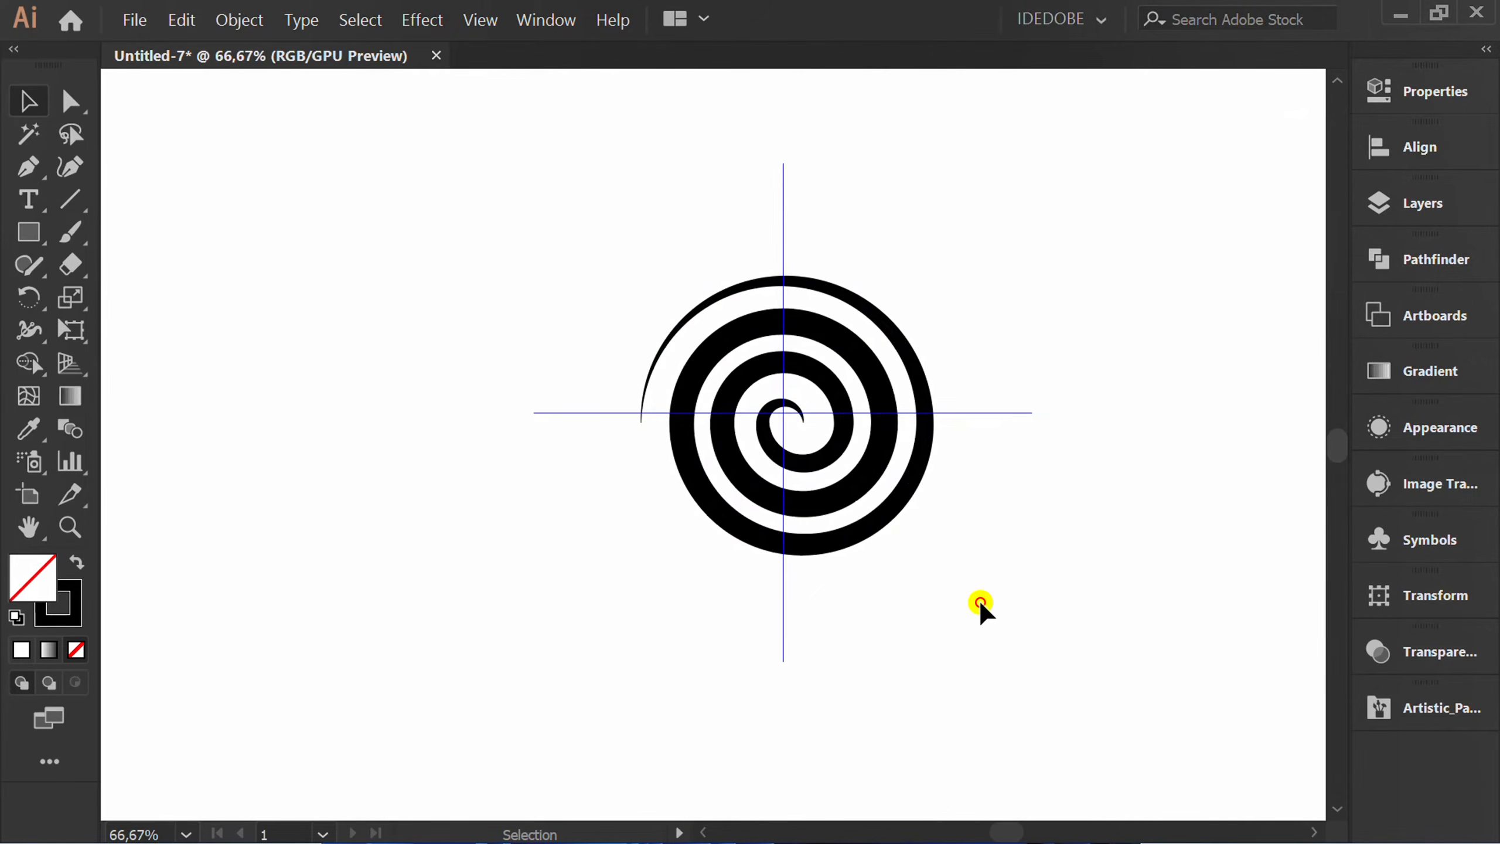
- Draw a vertical line about 112 pt long on the vertical guide, above the spiral
key("ctrl+minus")
left_click(71, 201)
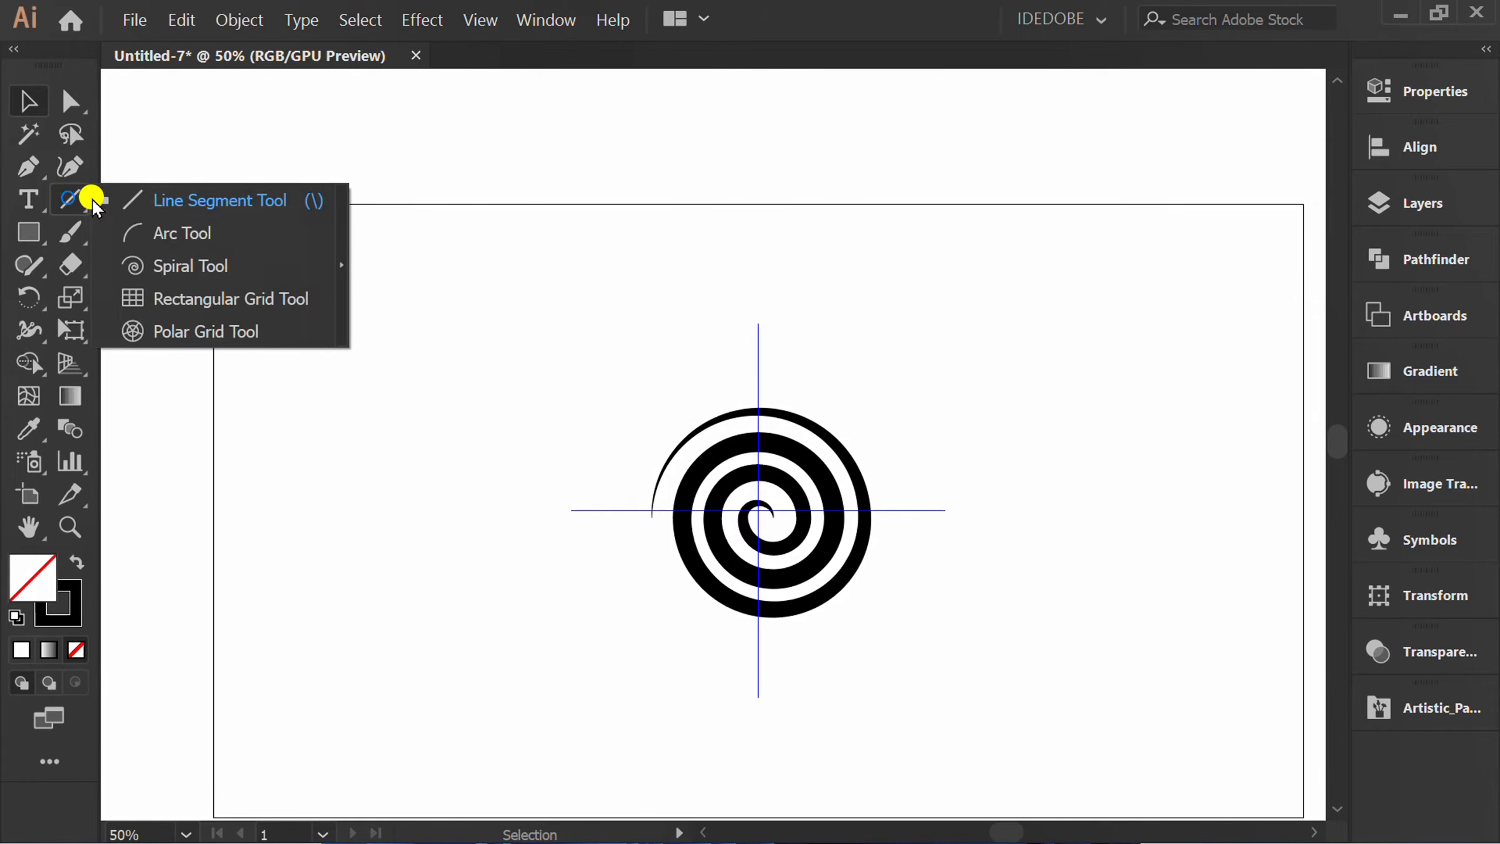
left_click(210, 201)
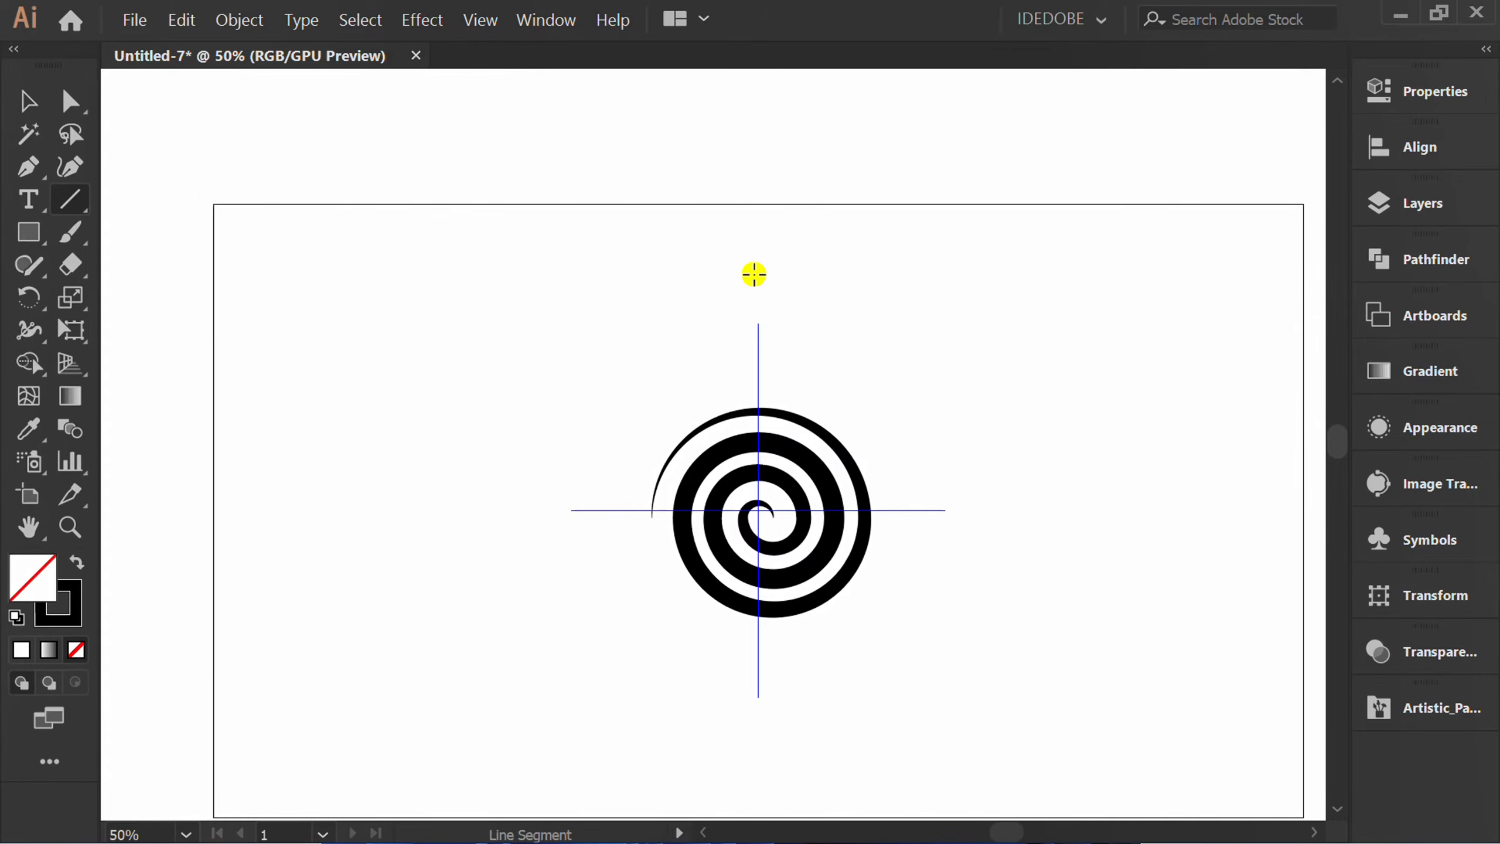
left_click_drag(757, 275, 758, 381)
key("ctrl+plus")
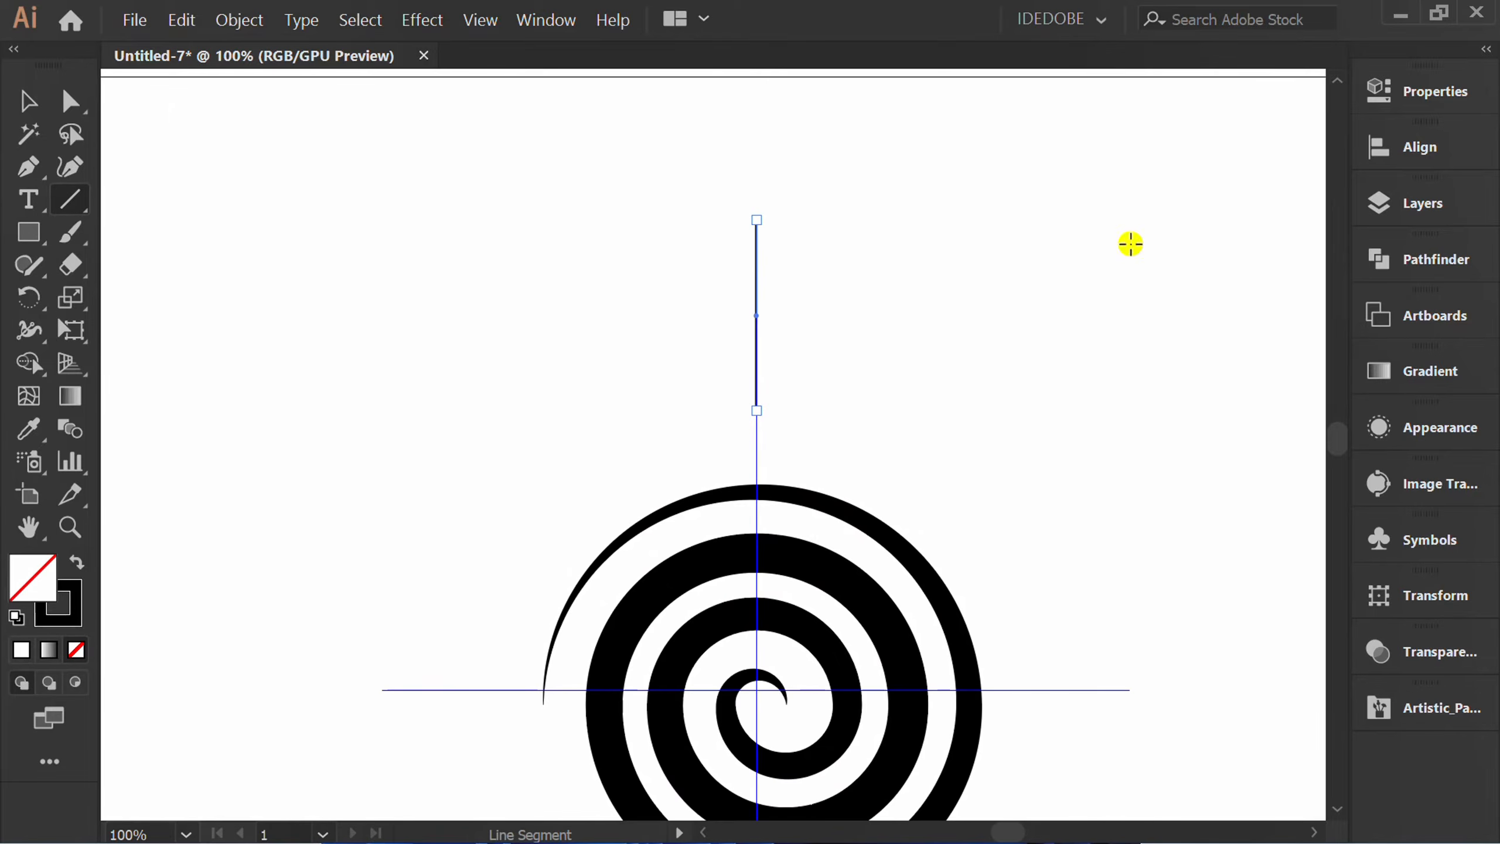
- Give the short line the teardrop-like width profile with its thick part near the lower end and a 12 pt stroke, and deselect it
left_click(1380, 92)
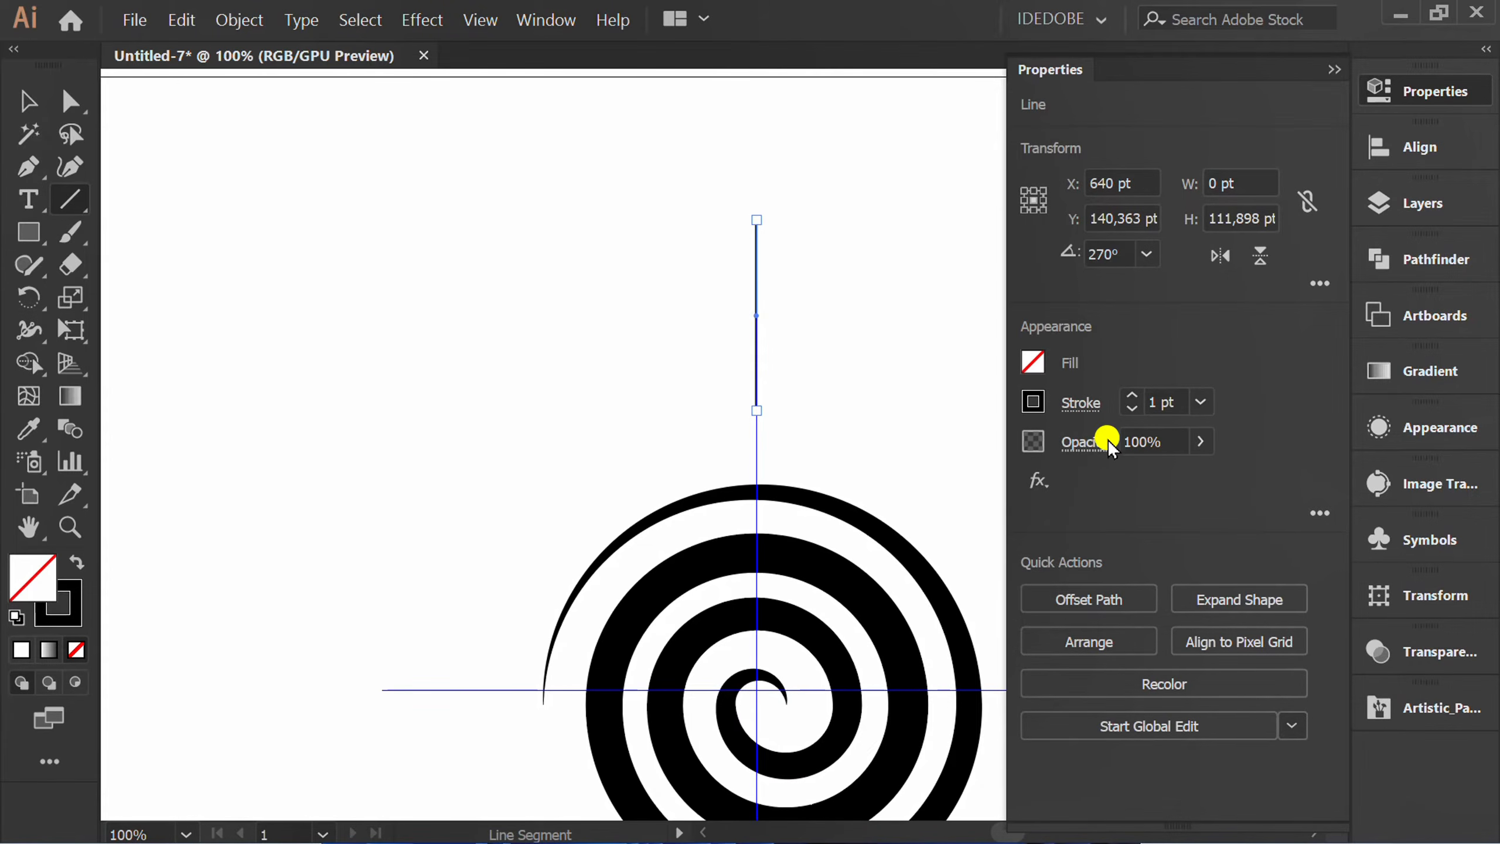
left_click(1080, 402)
left_click(1012, 361)
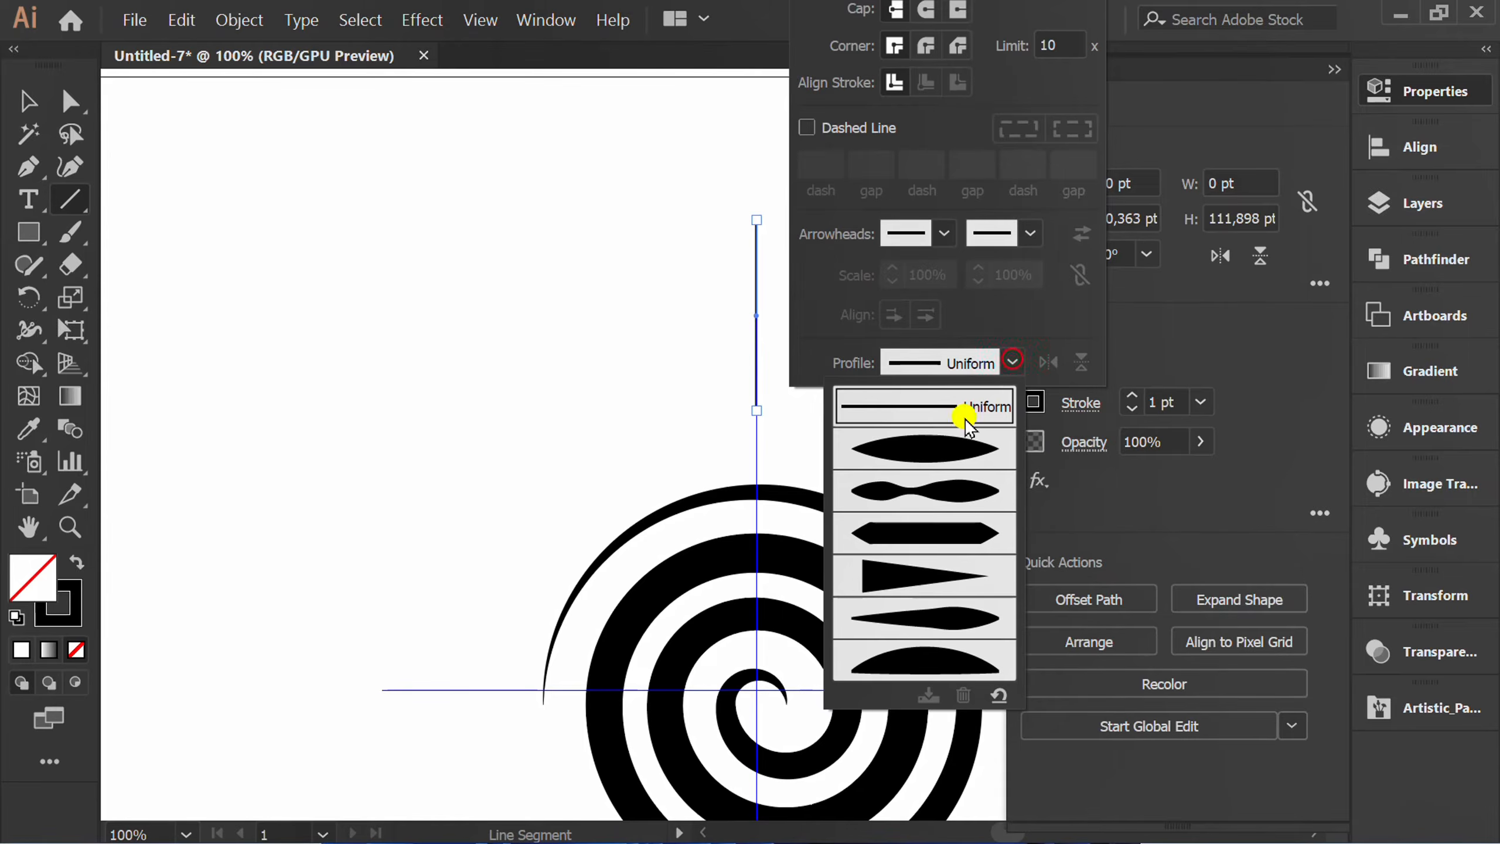
left_click(970, 610)
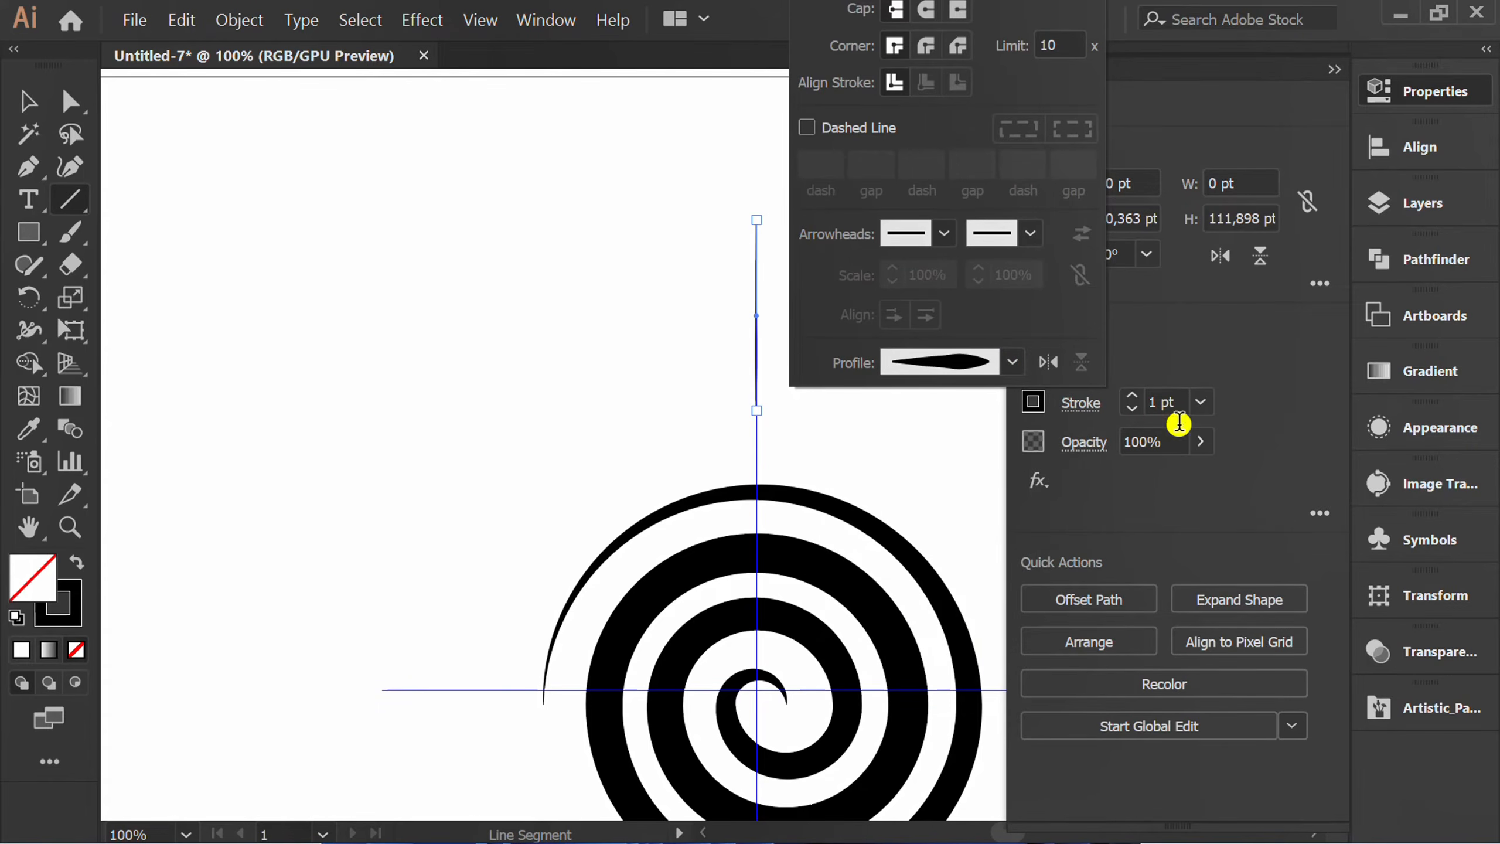
scroll(1176, 408, "up", 11)
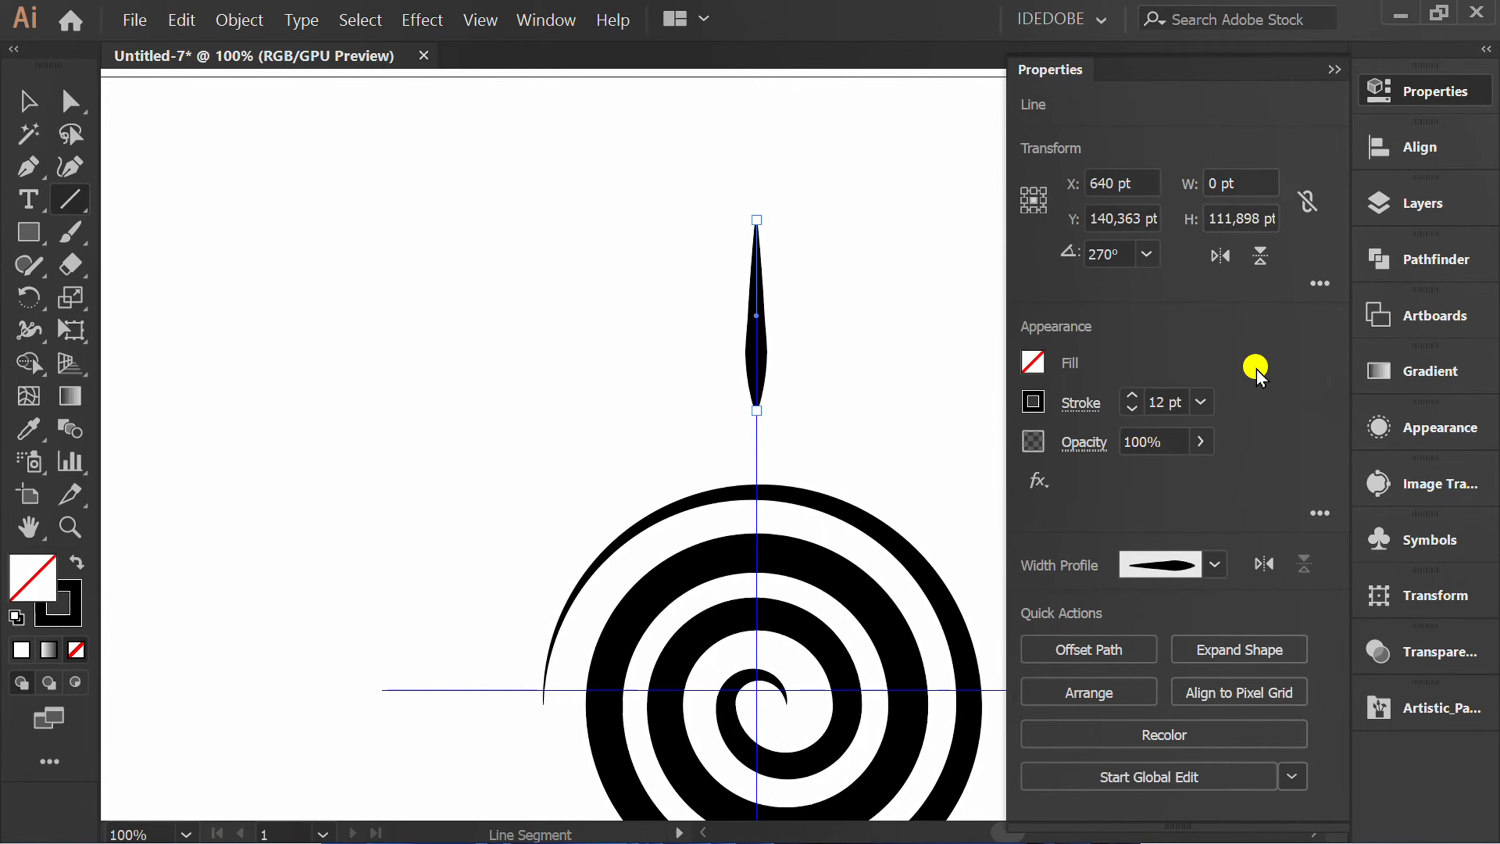
left_click(1333, 70)
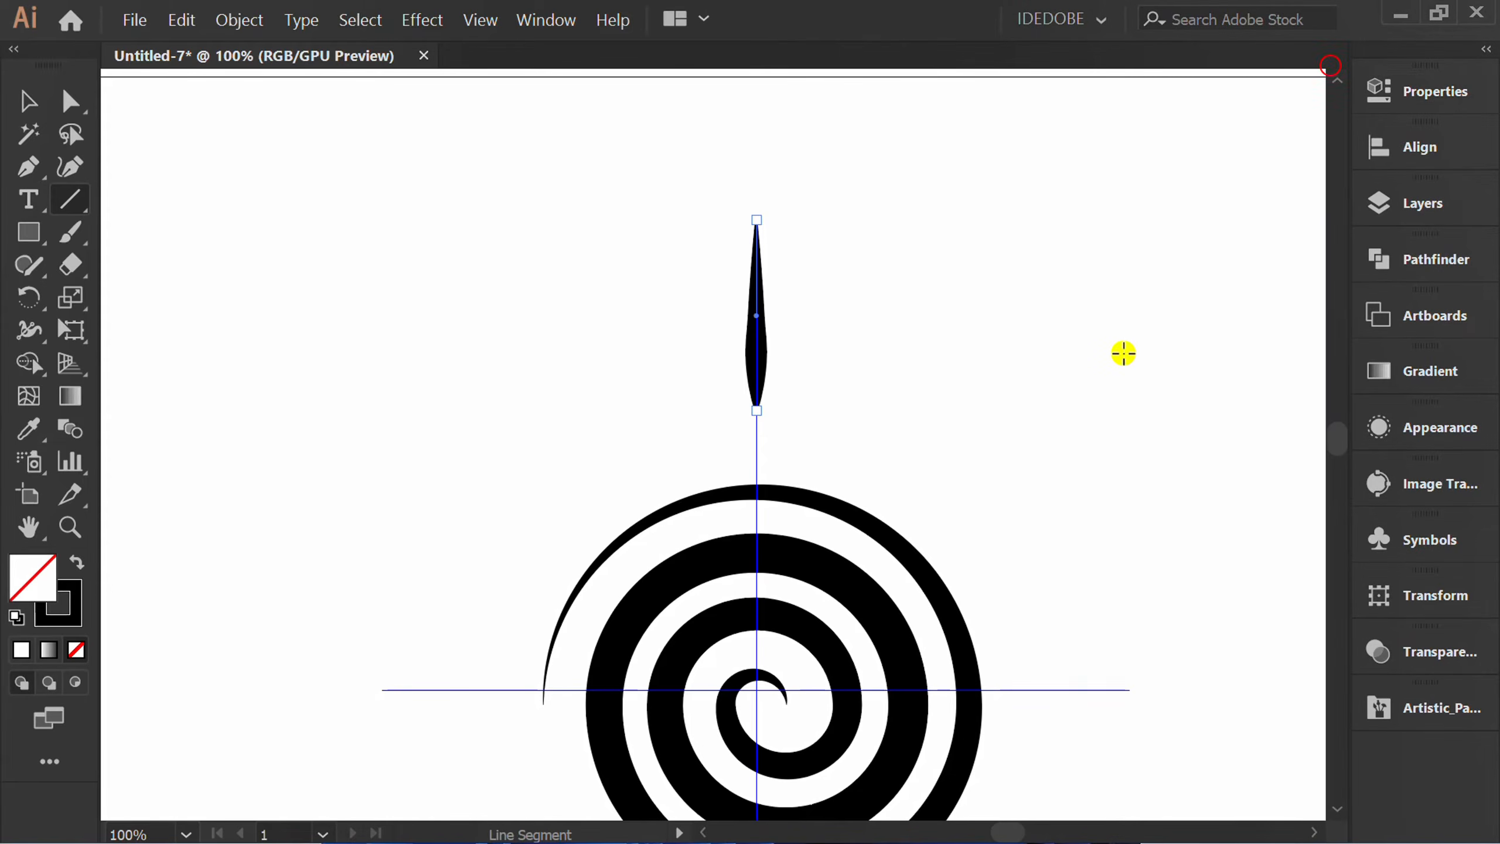
key("v")
left_click(1026, 391)
scroll(758, 393, "down", 2)
scroll(811, 412, "up", 1)
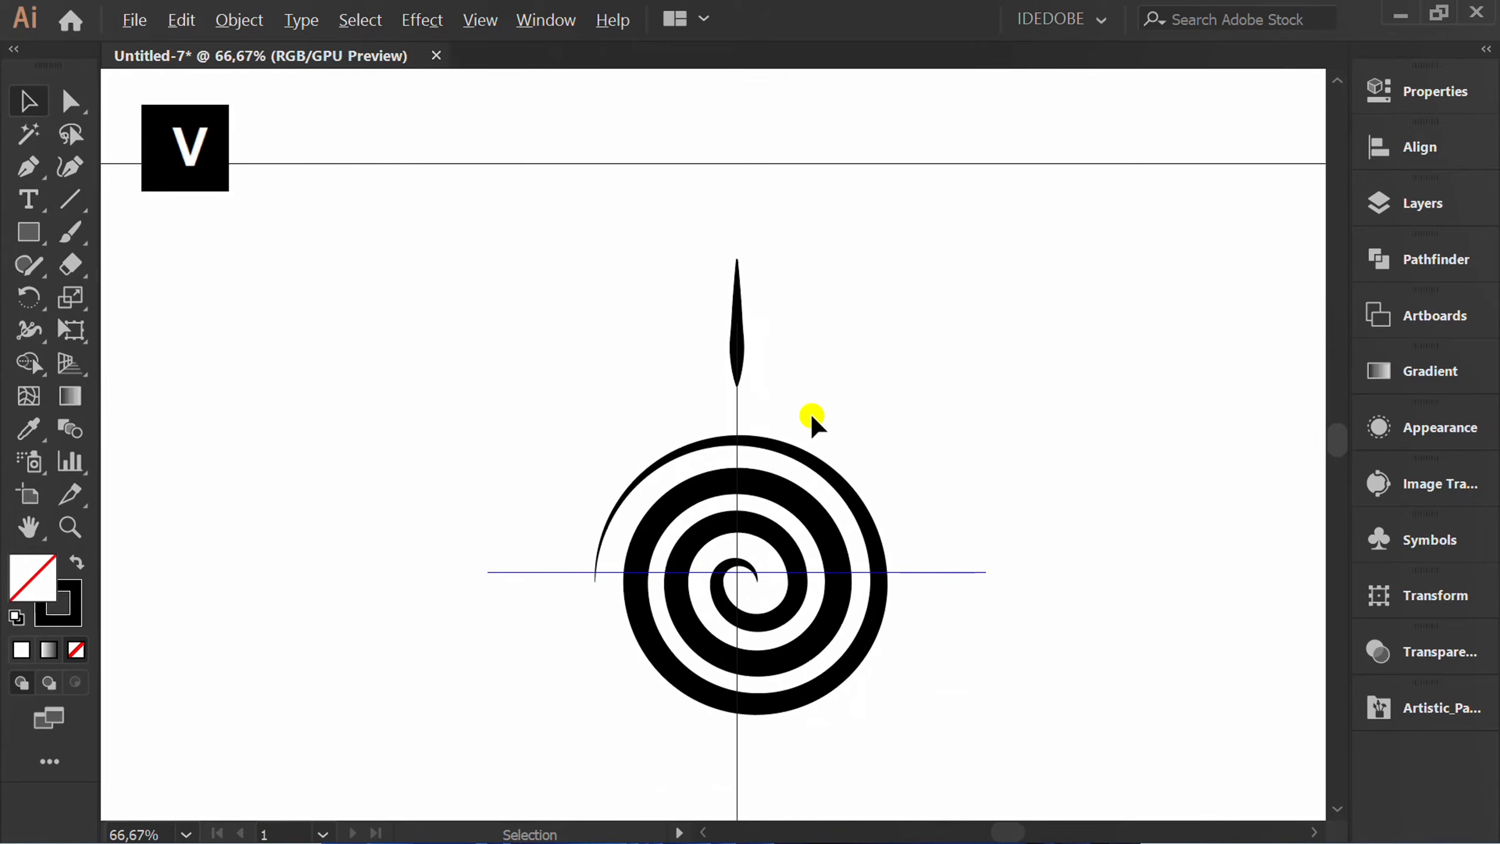
- Lock the spiral so it cannot be selected together with the stroke above it
left_click_drag(890, 423, 809, 511)
left_click(234, 16)
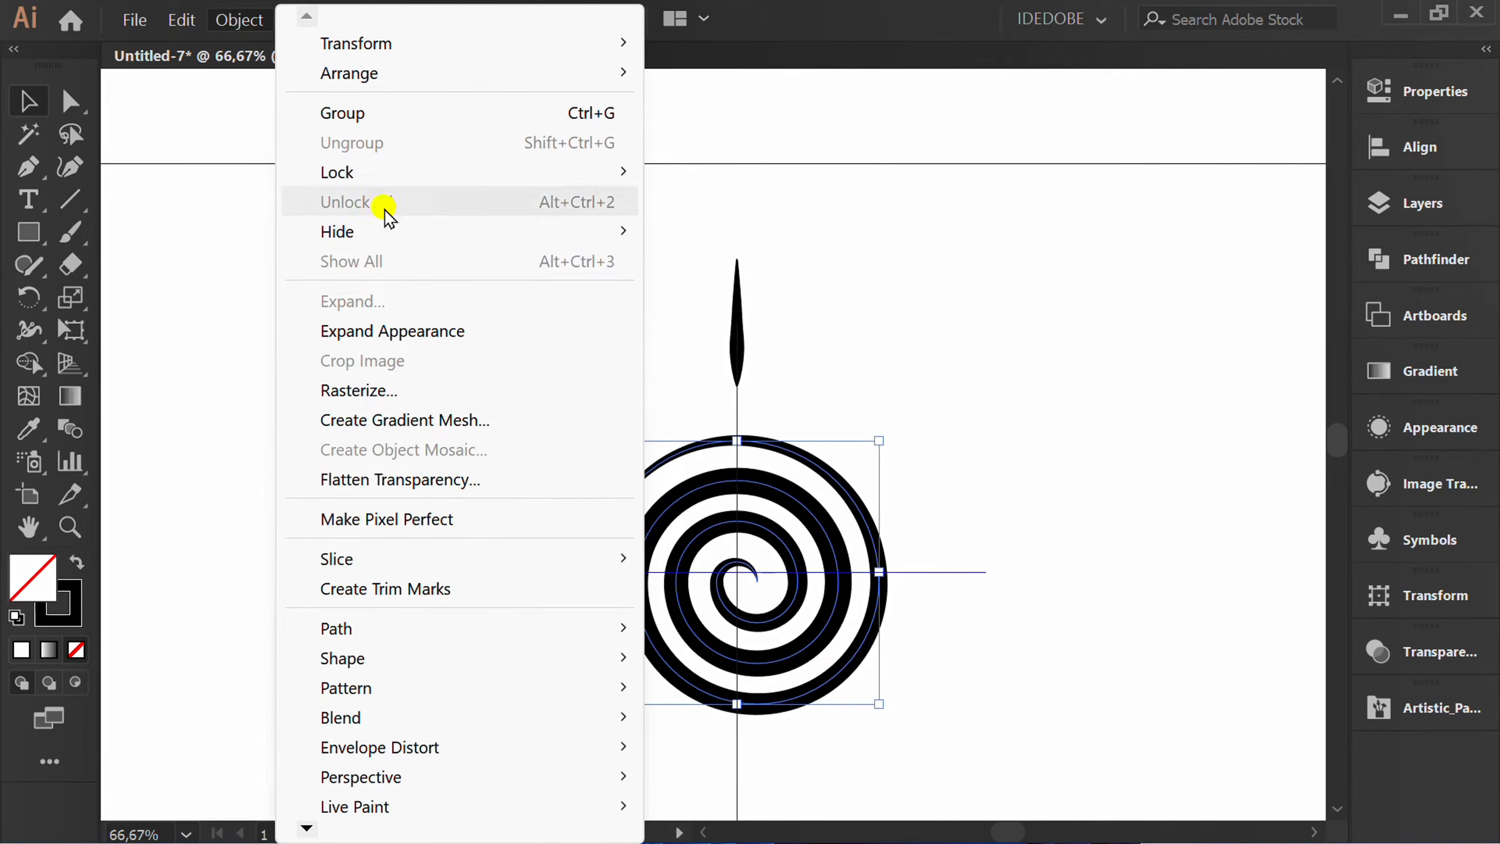
mouse_move(440, 178)
left_click(756, 175)
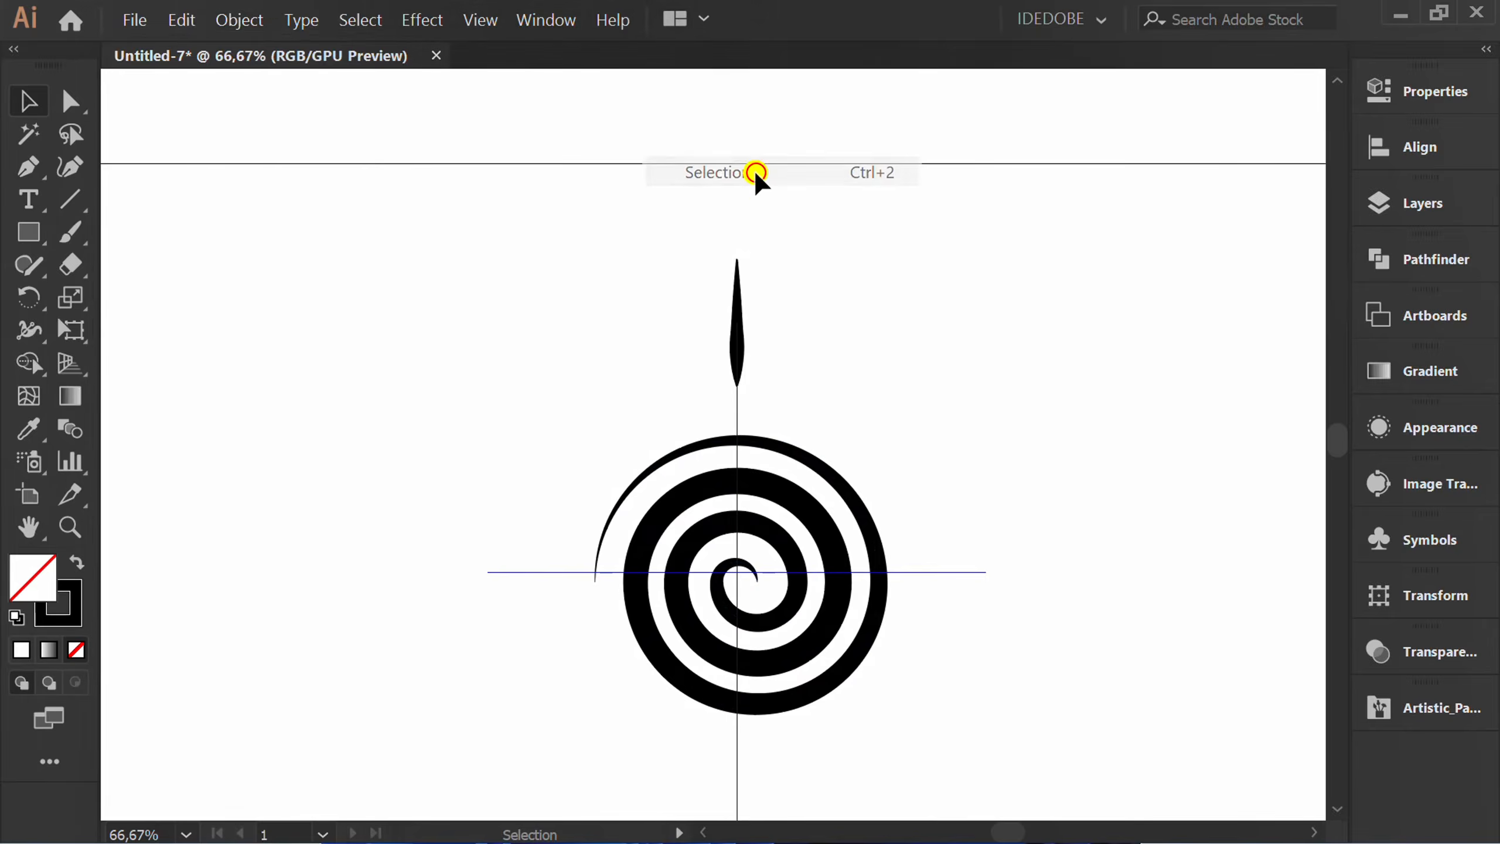
left_click(935, 397)
- Make a copy of the tapered stroke rotated by 360/10 degrees around the point where the guides cross
left_click_drag(861, 227, 659, 412)
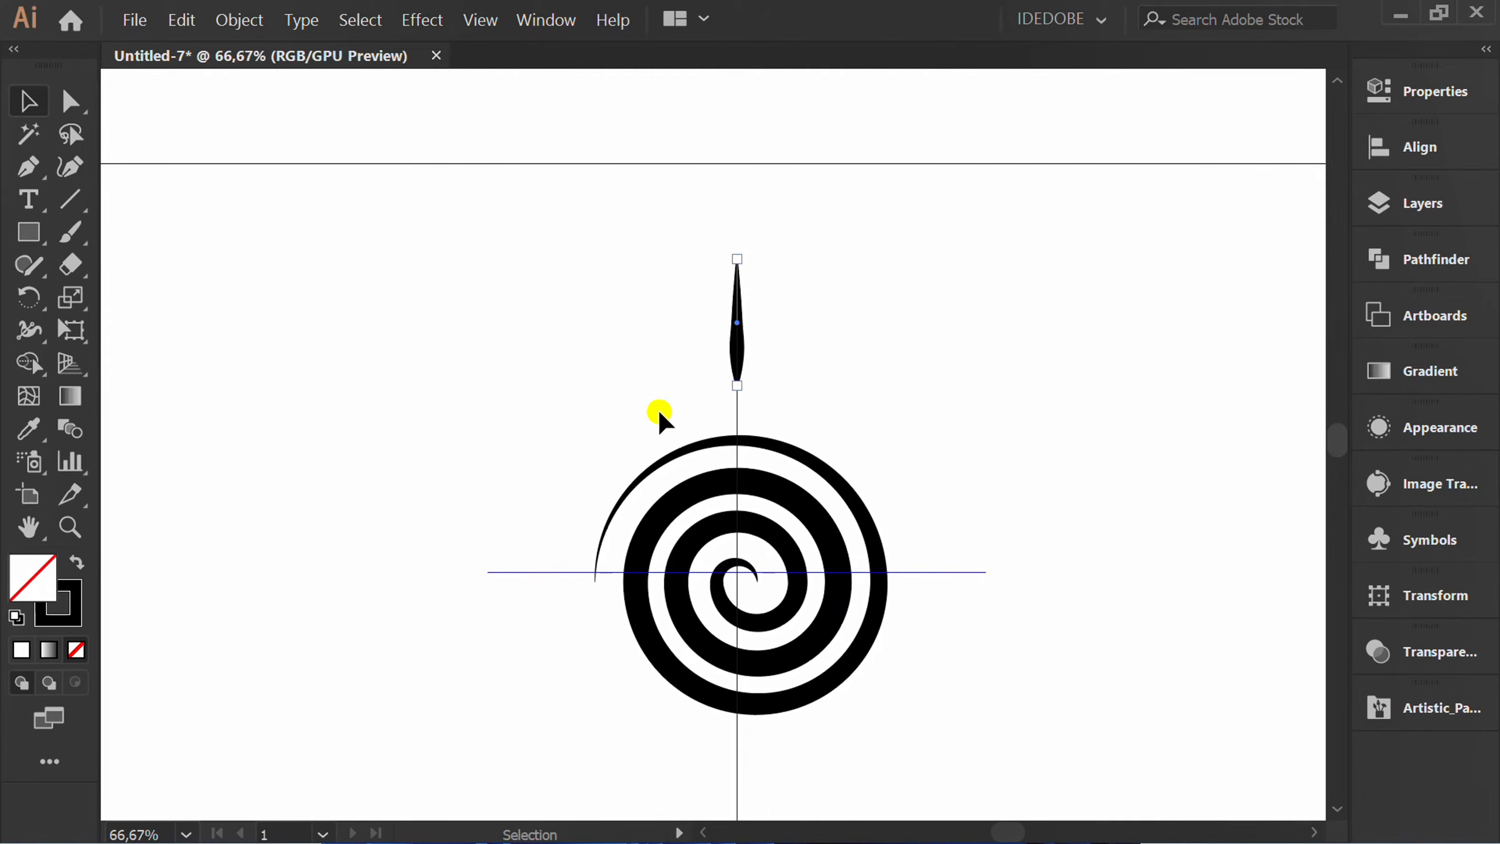
key("r")
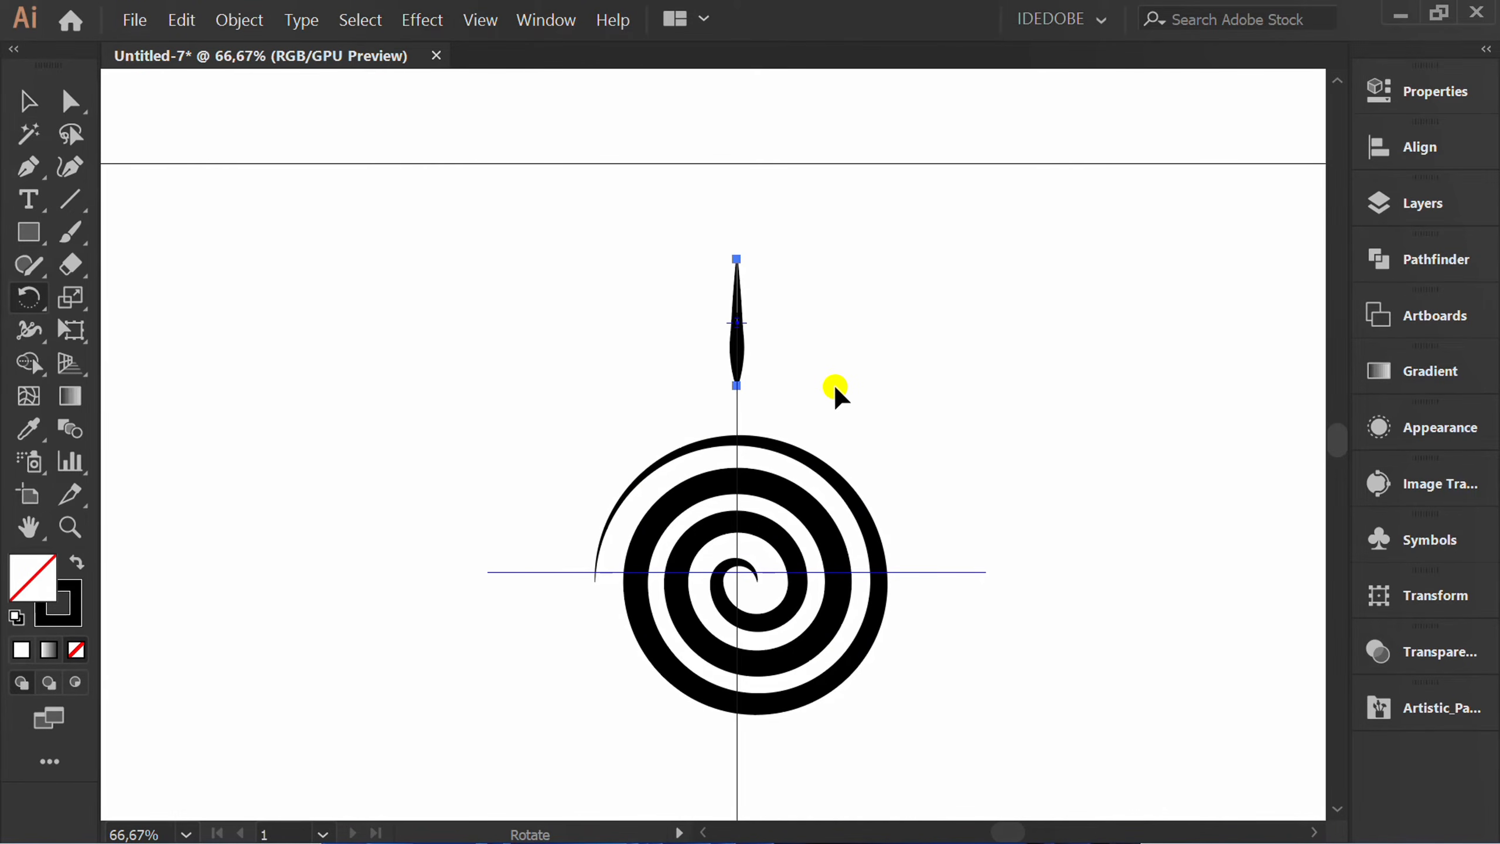
key("alt")
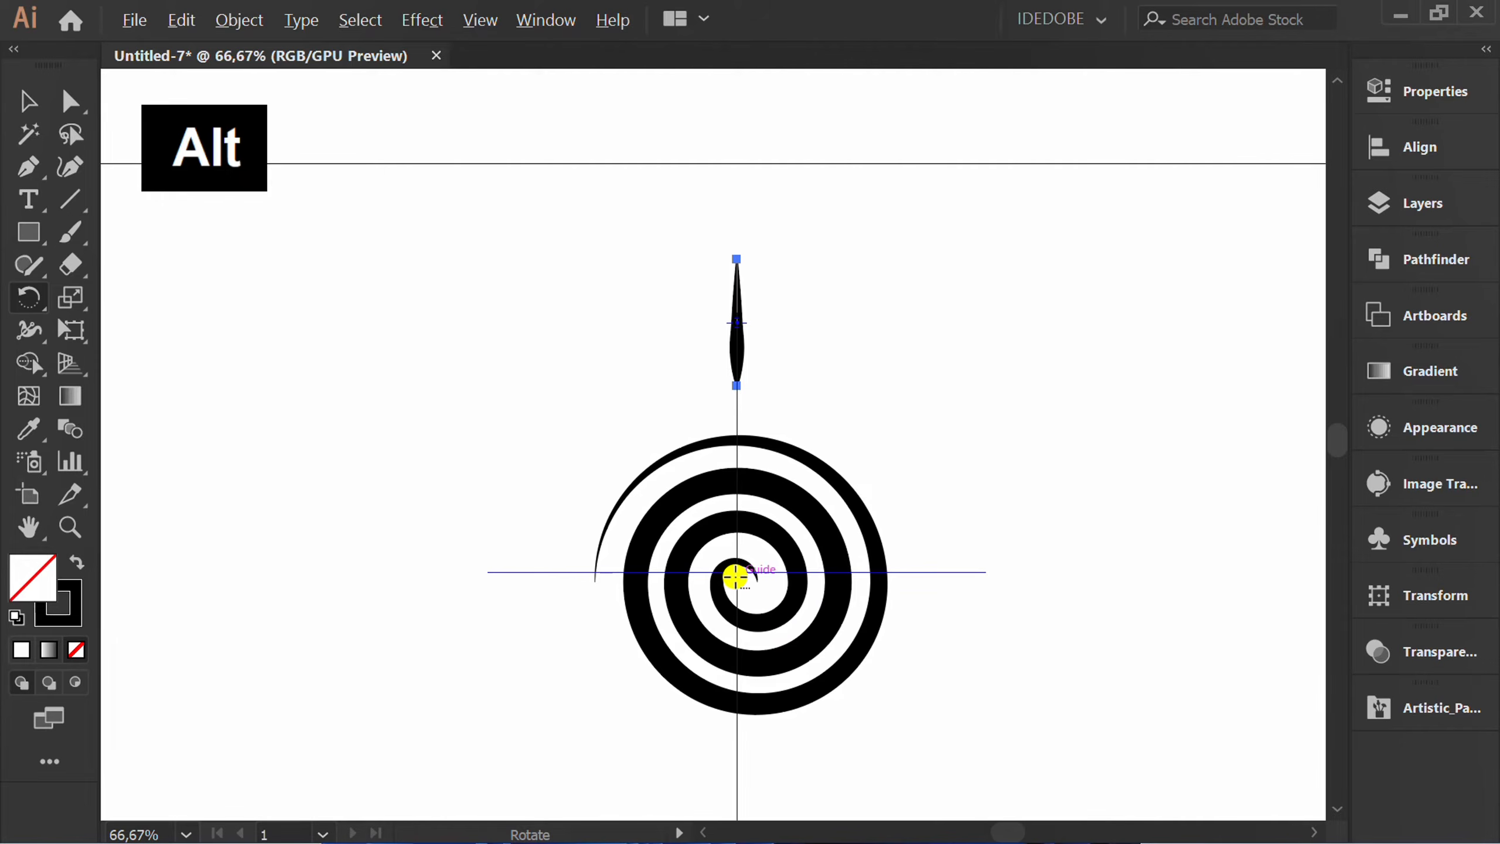
left_click(737, 572, "alt")
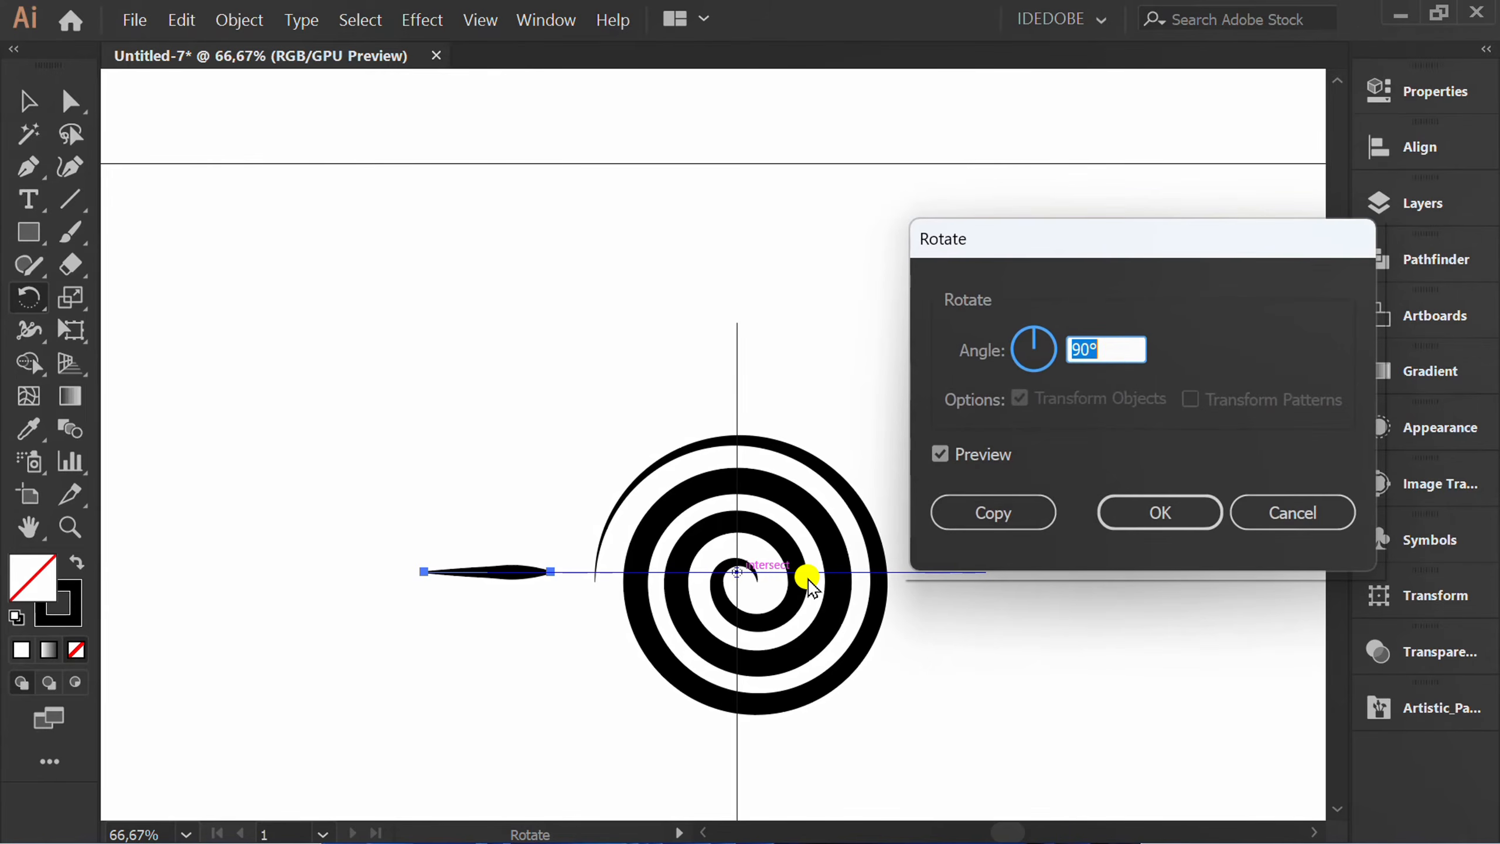
type("36")
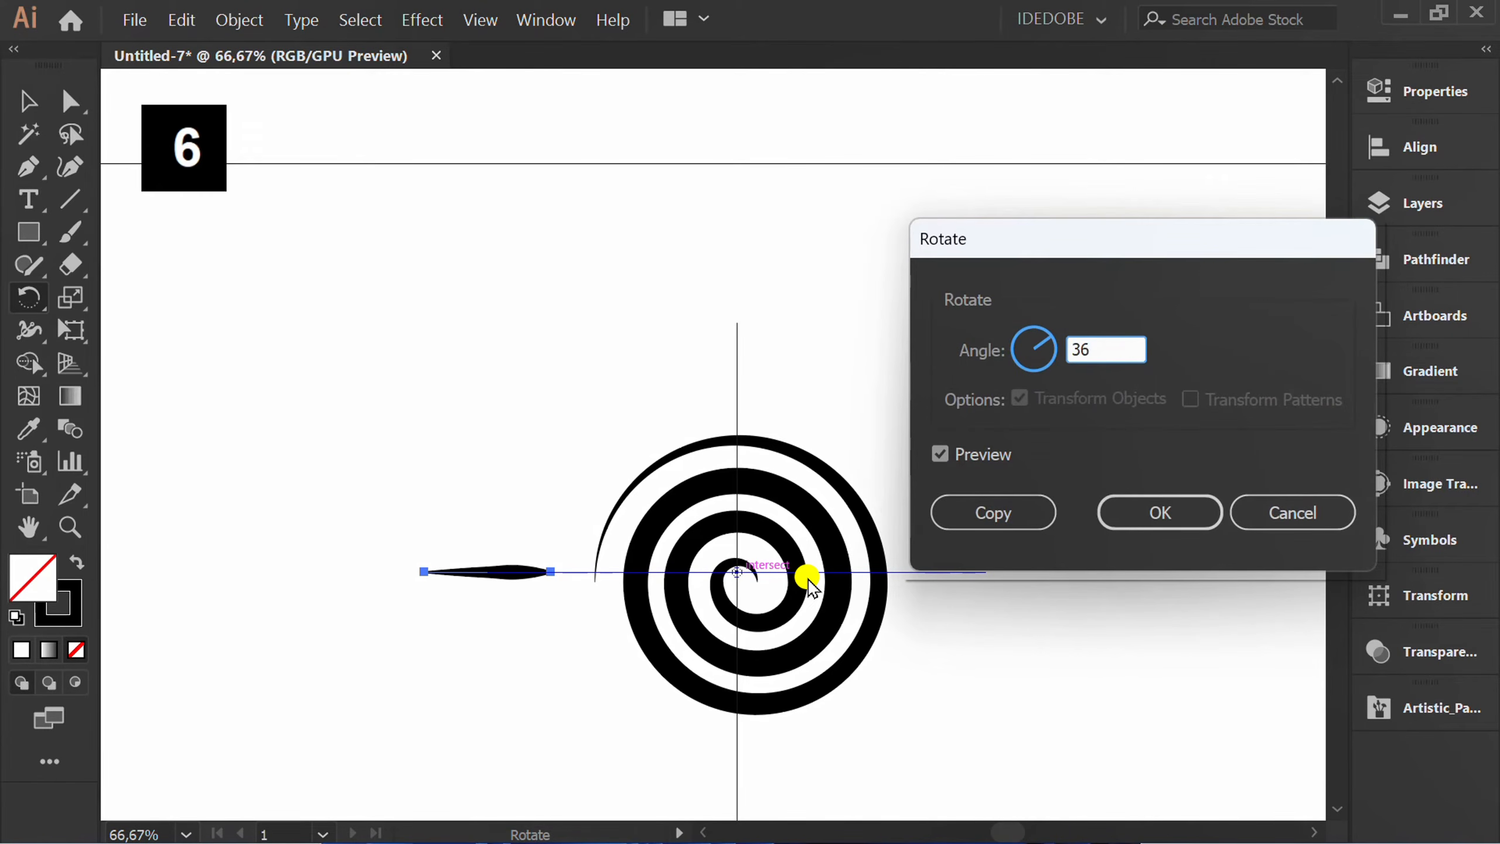
type("0/10")
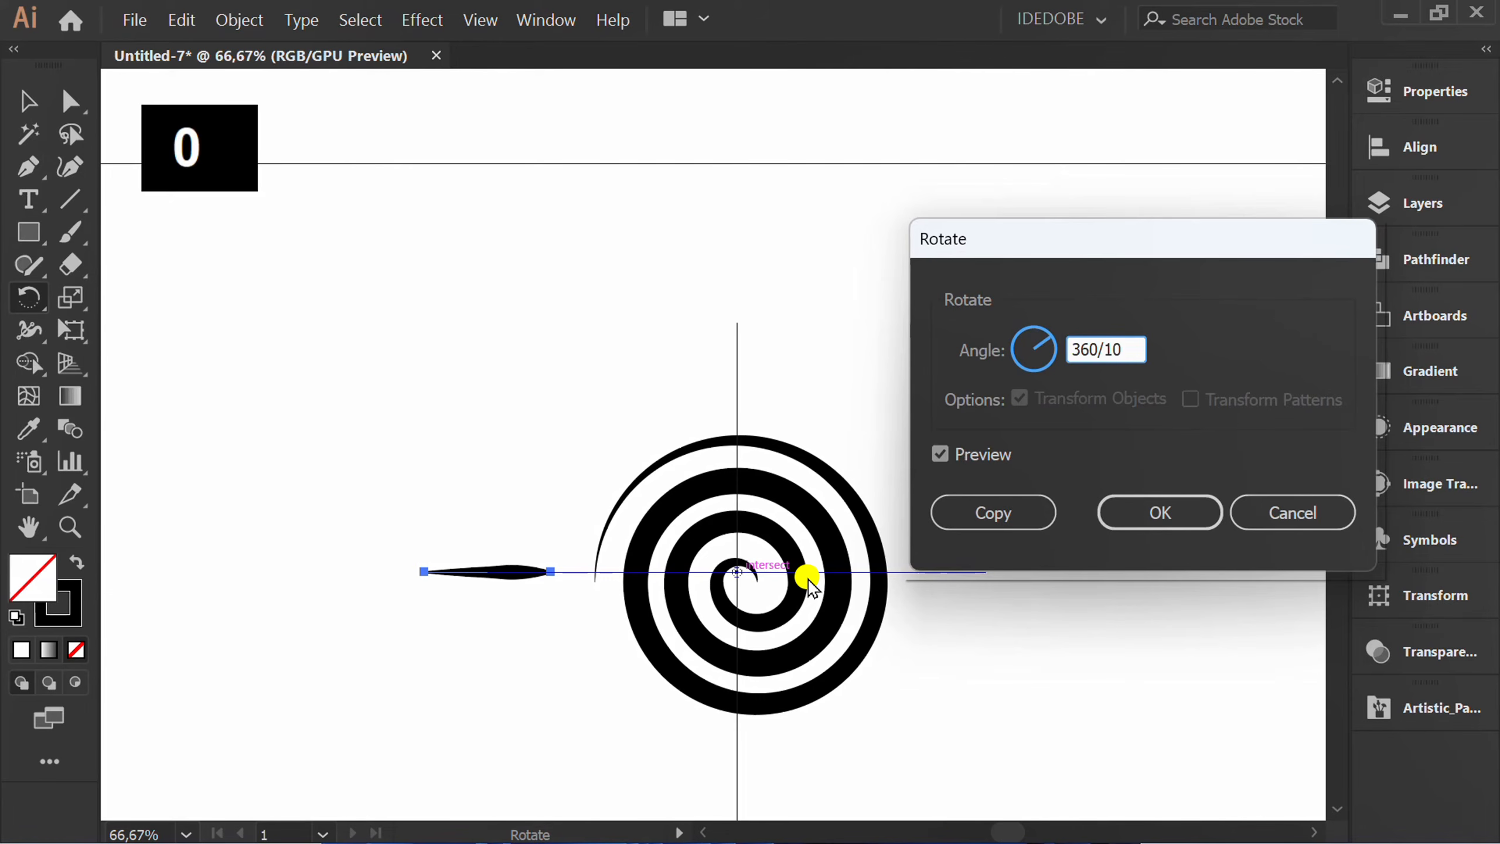
left_click(941, 453)
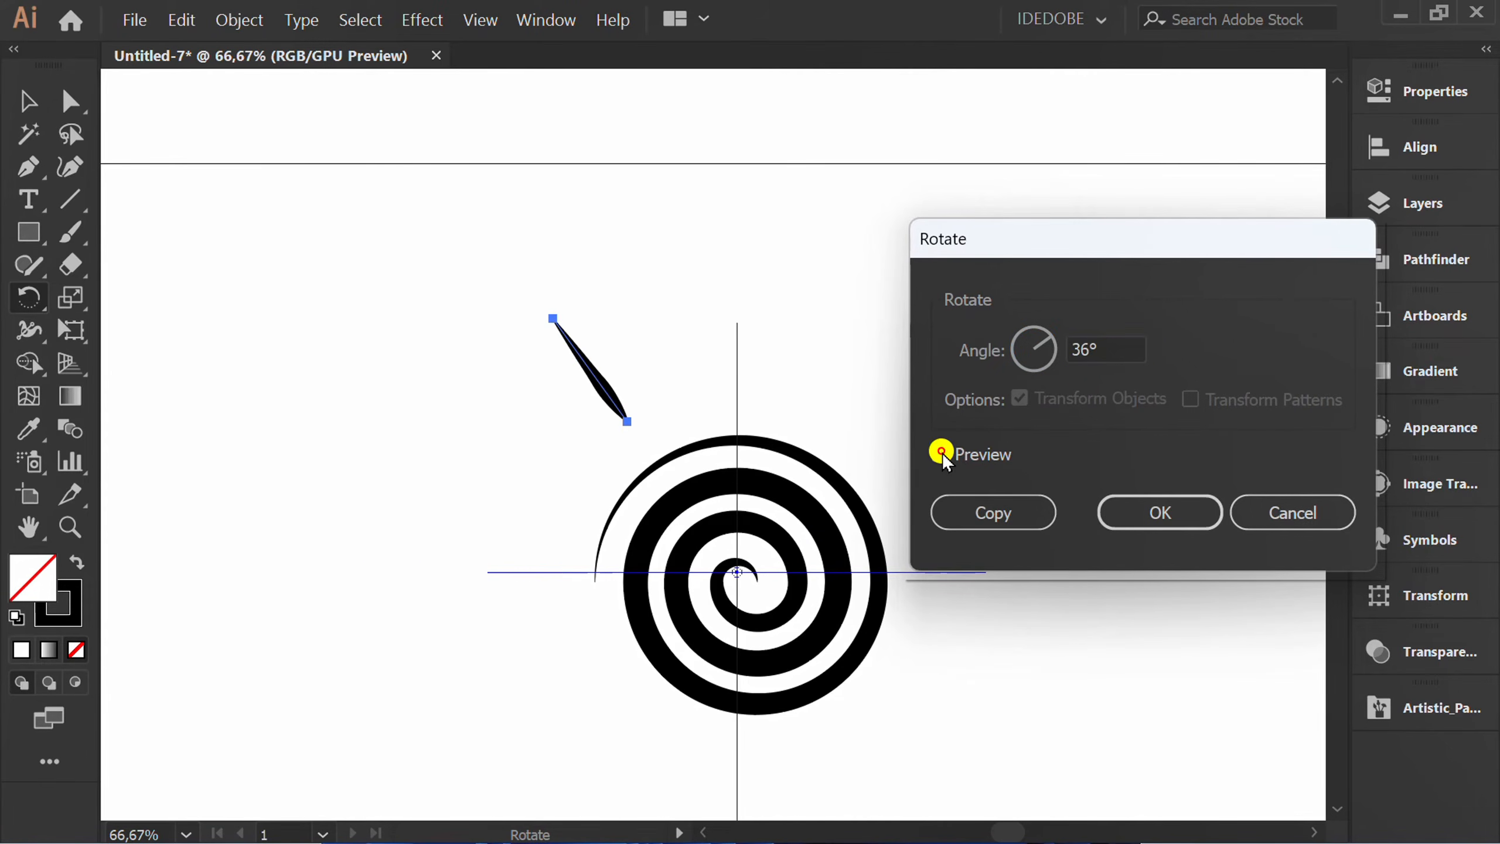
left_click(997, 511)
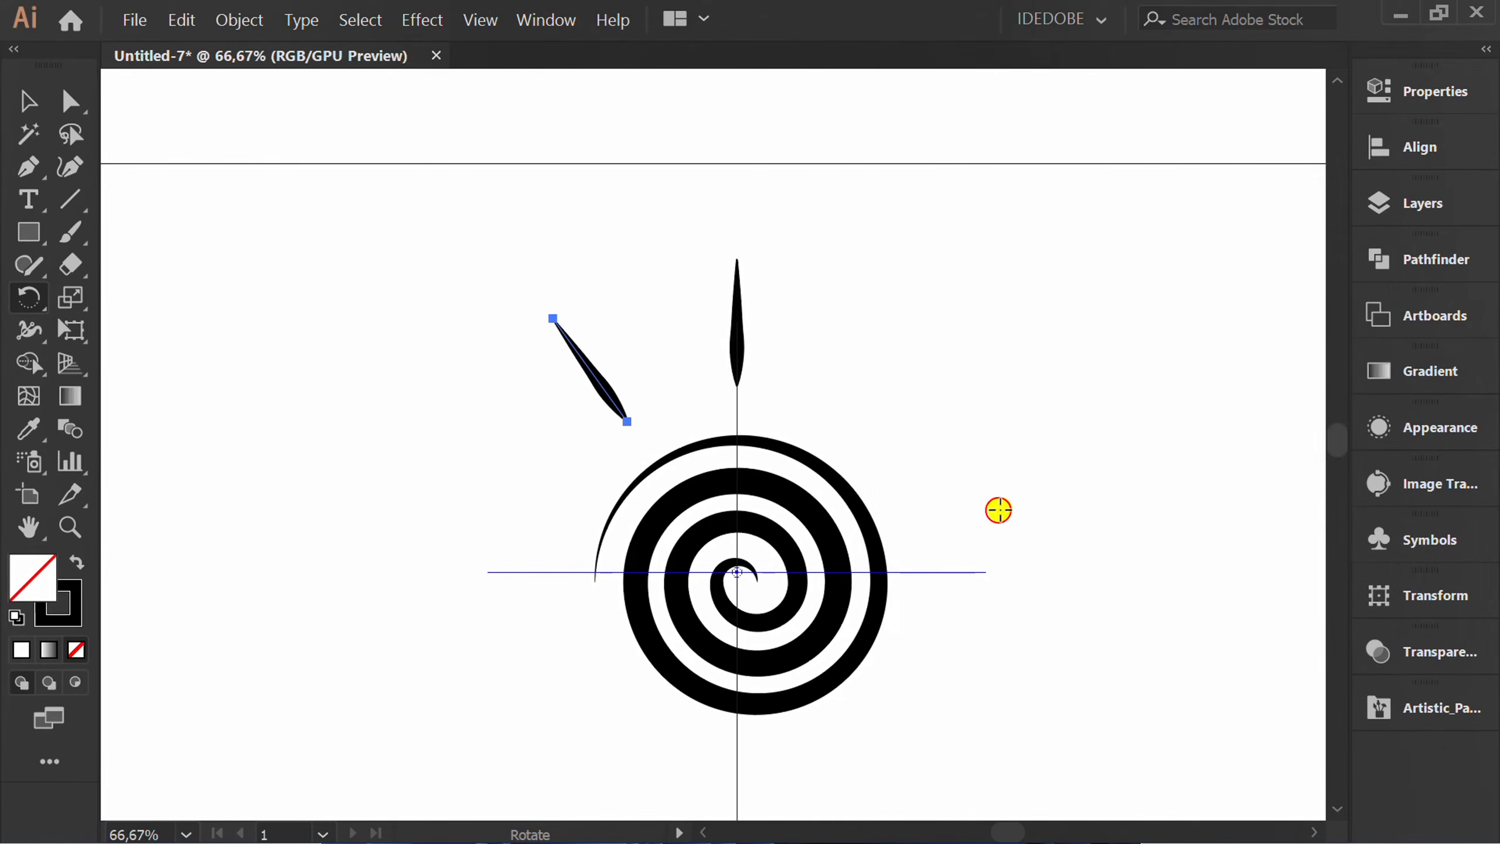
- Repeat the rotated copy until ten evenly spaced tapered strokes surround the spiral
key("ctrl+d")
key("ctrl+d")
key("ctrl+d")
key("ctrl+d")
key("ctrl+d")
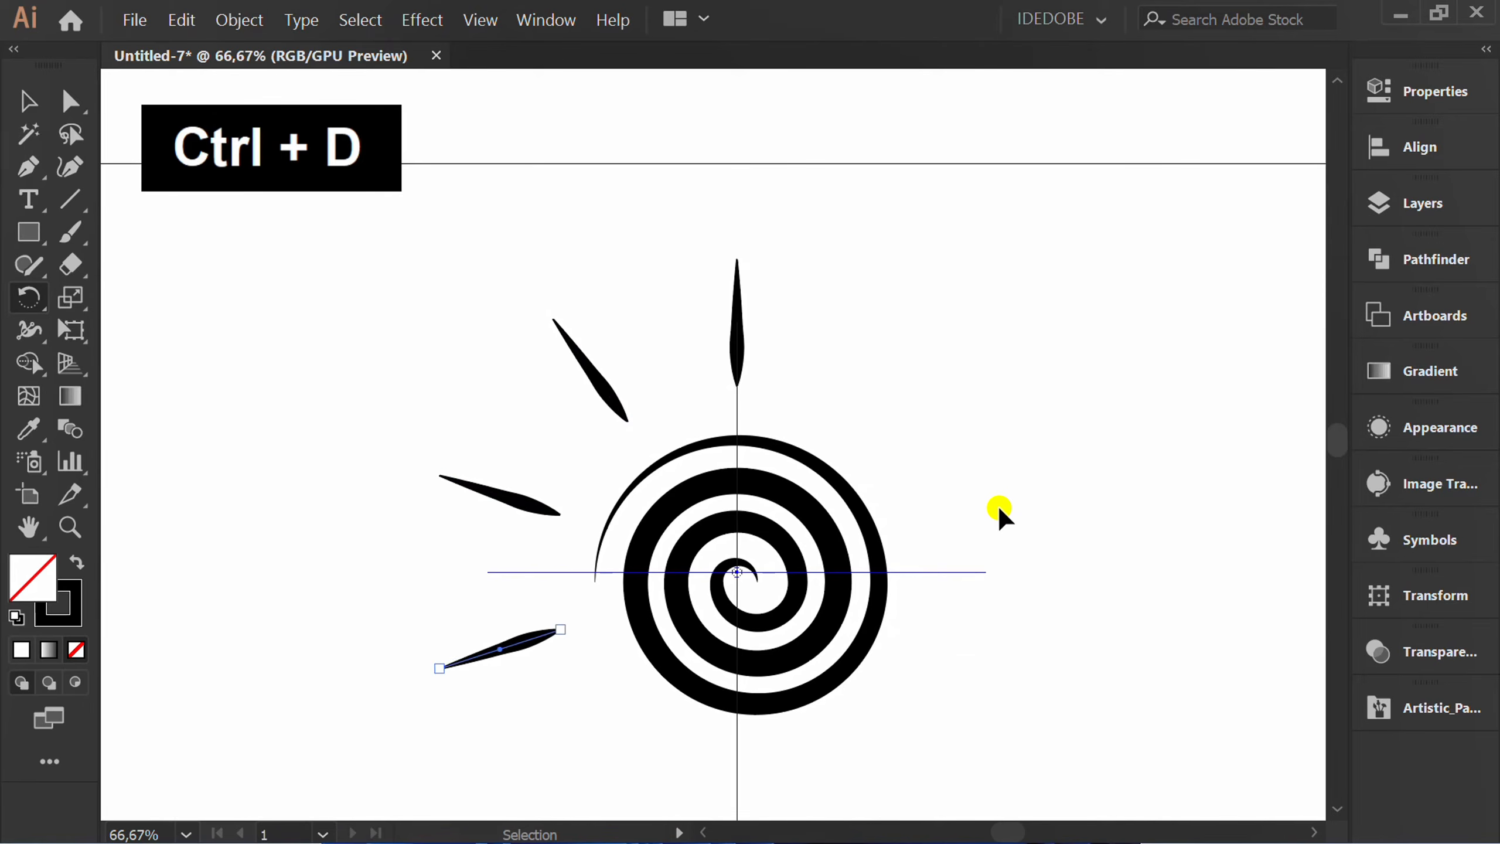
key("ctrl+d")
key("ctrl+d")
key("ctrl+d")
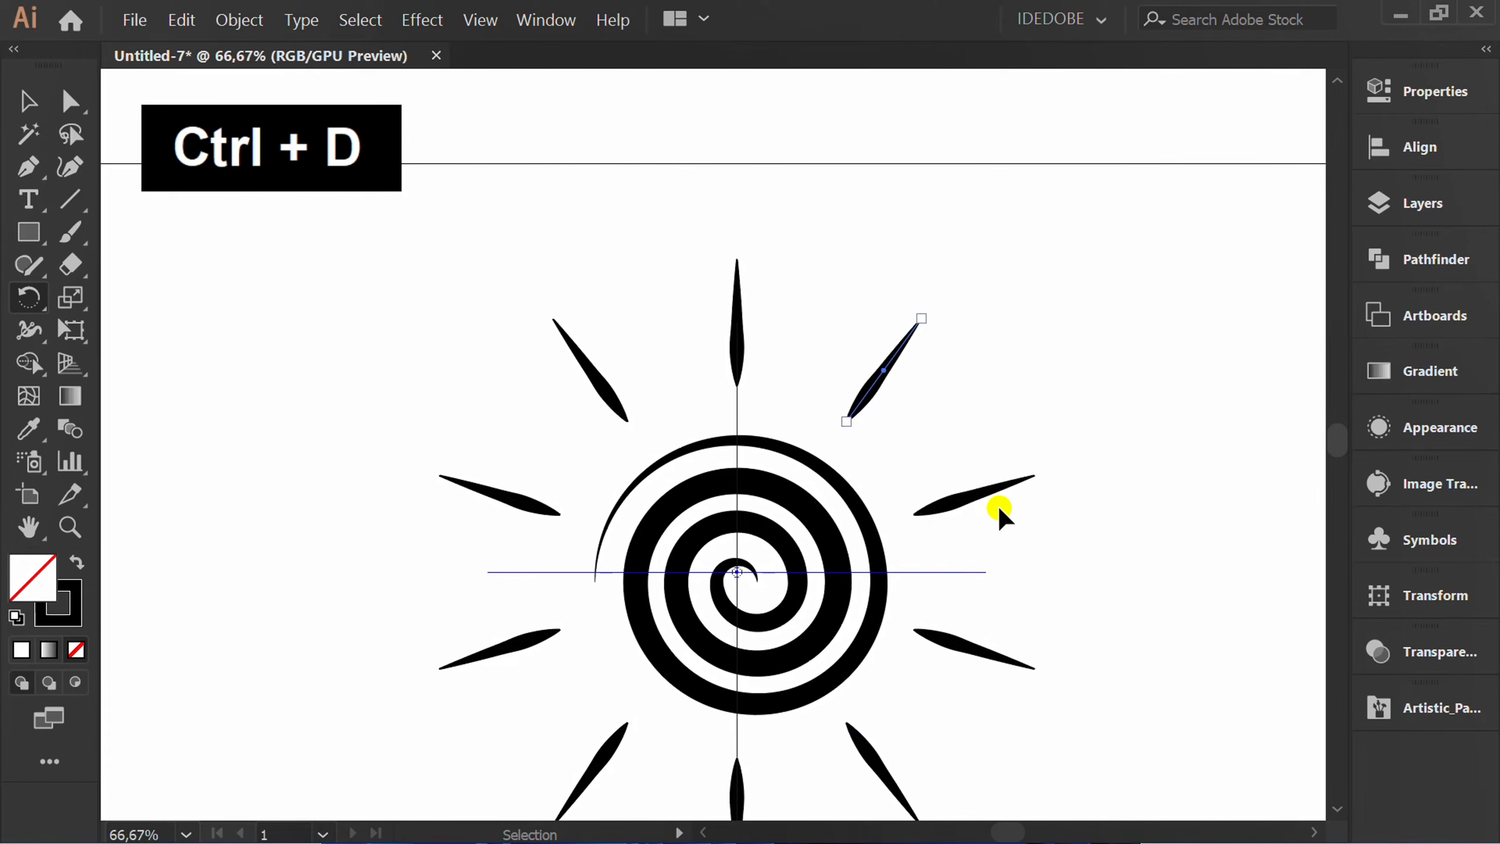
- Select all ten tapered strokes around the locked spiral and group them
key("v")
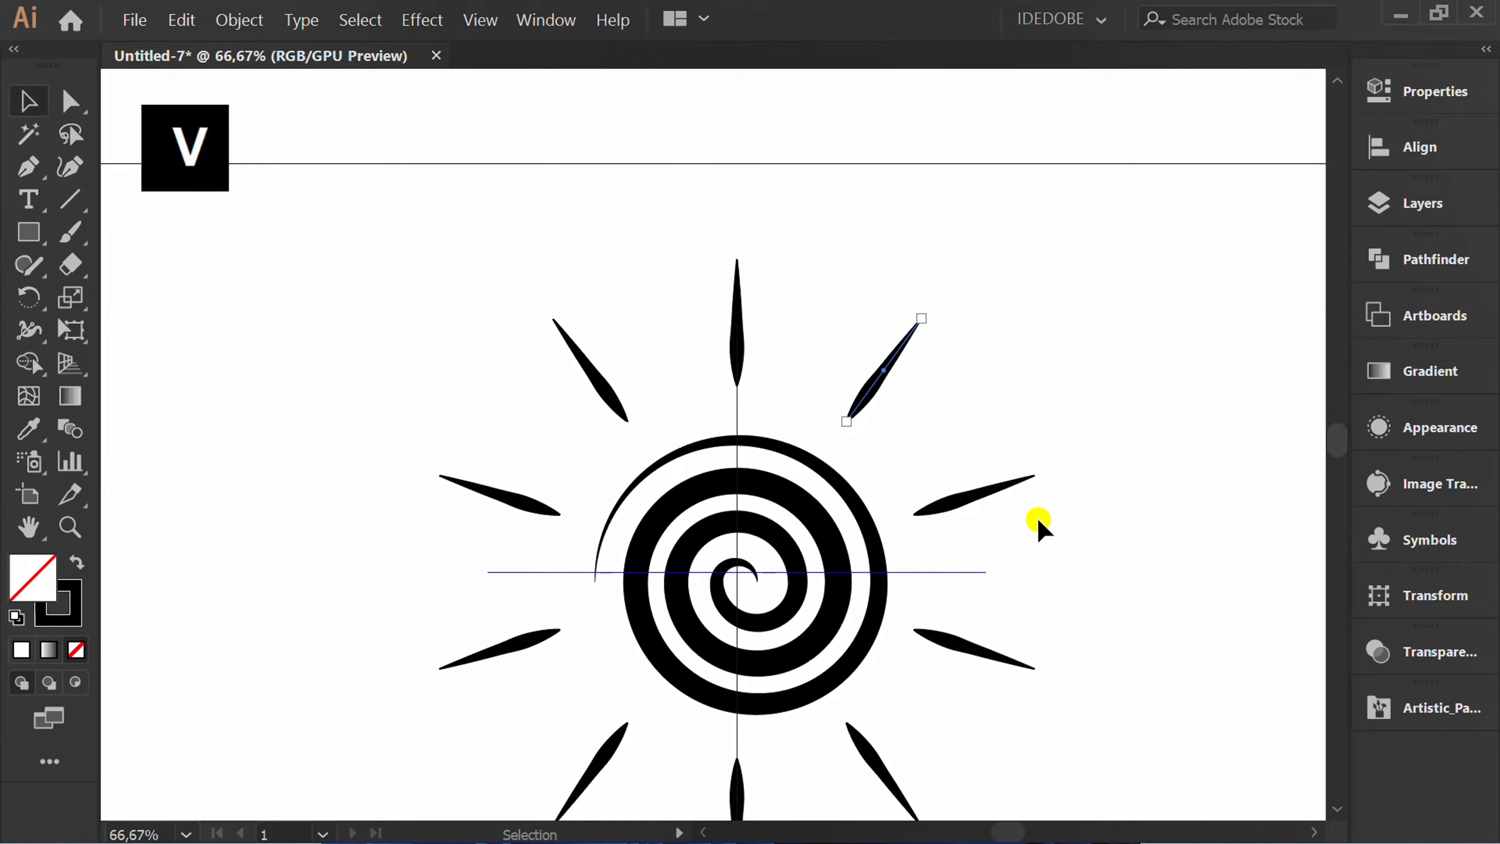
scroll(865, 421, "down", 1)
left_click_drag(1060, 282, 499, 756)
right_click(461, 422)
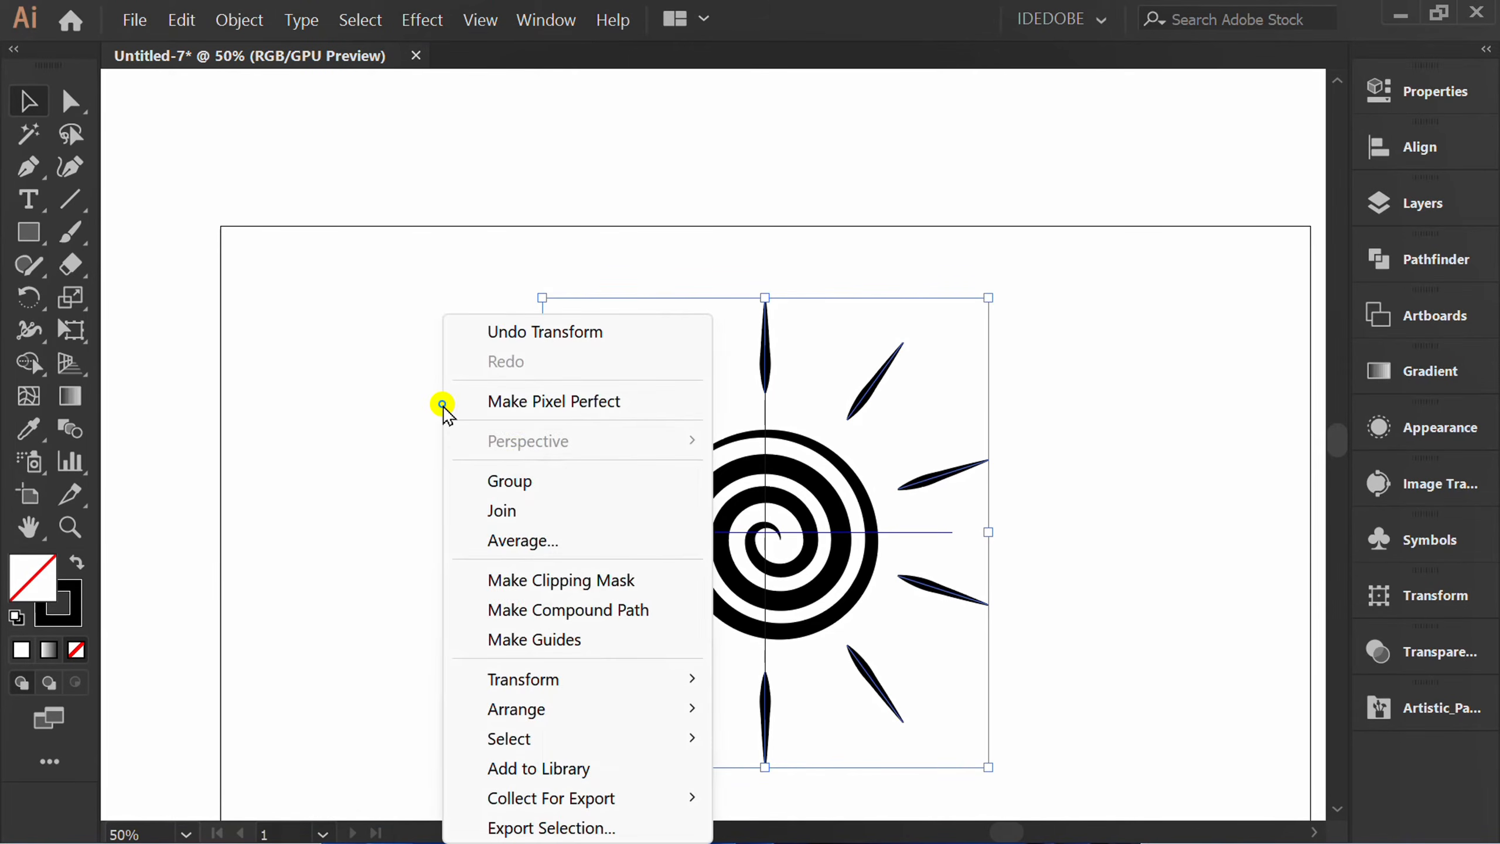
left_click(546, 480)
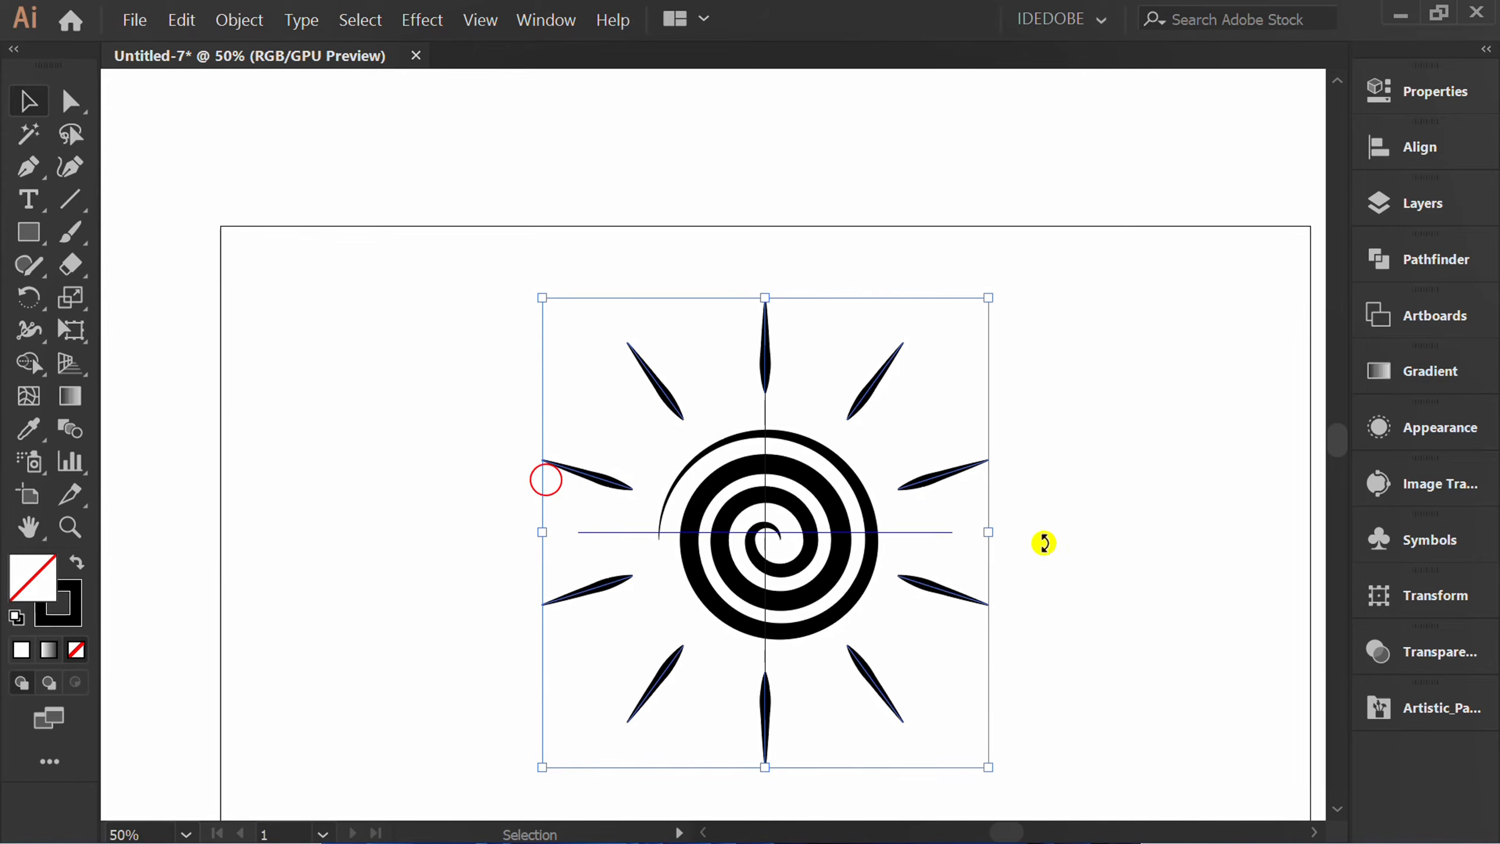
- Scale the ray group down slightly and proportionally from its centre, closer to the spiral, and deselect it
key("alt+shift")
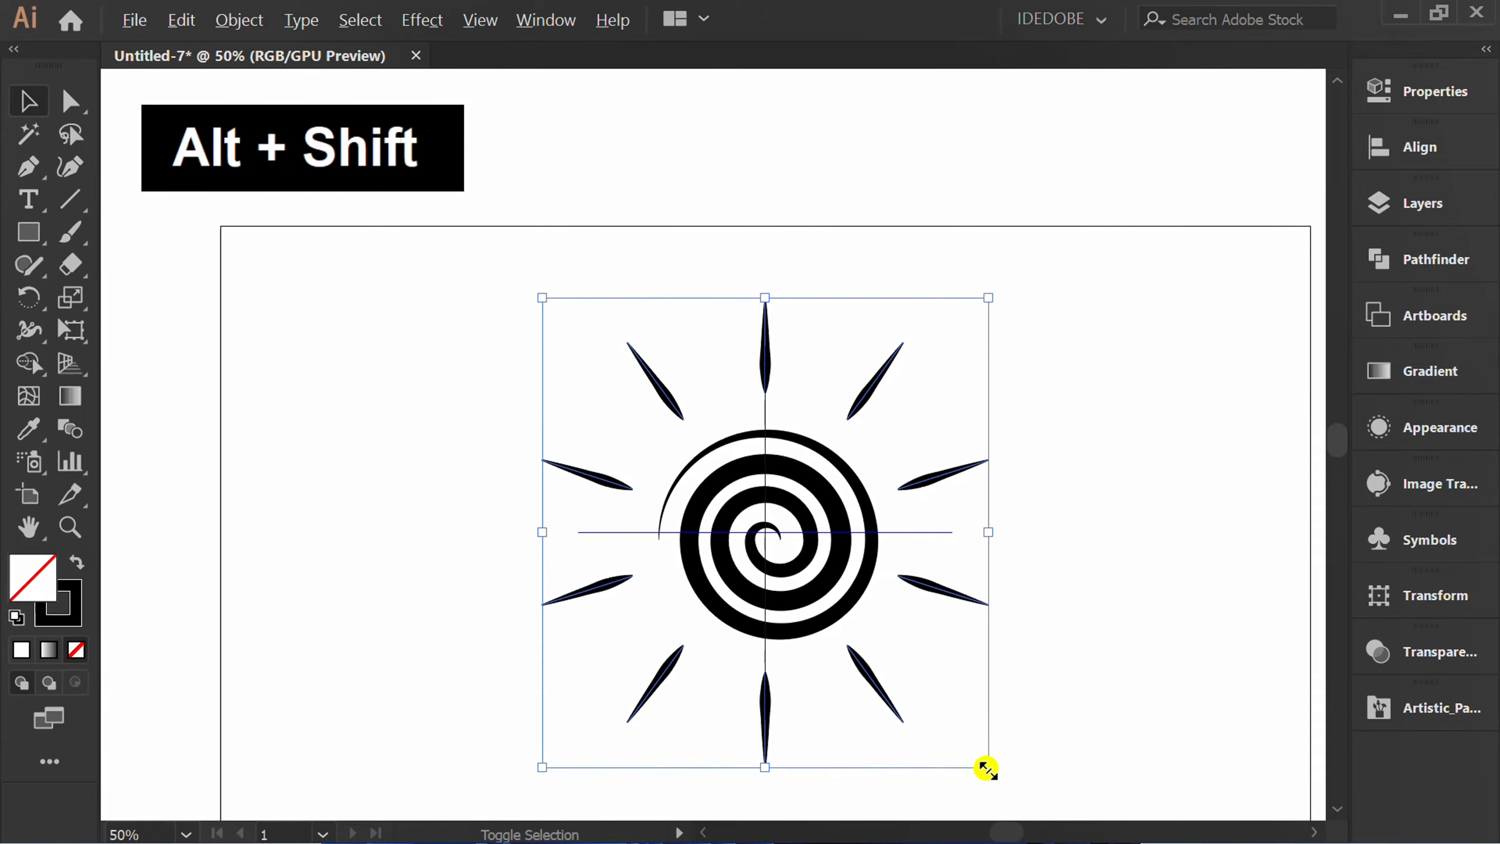
left_click_drag(986, 768, 974, 753)
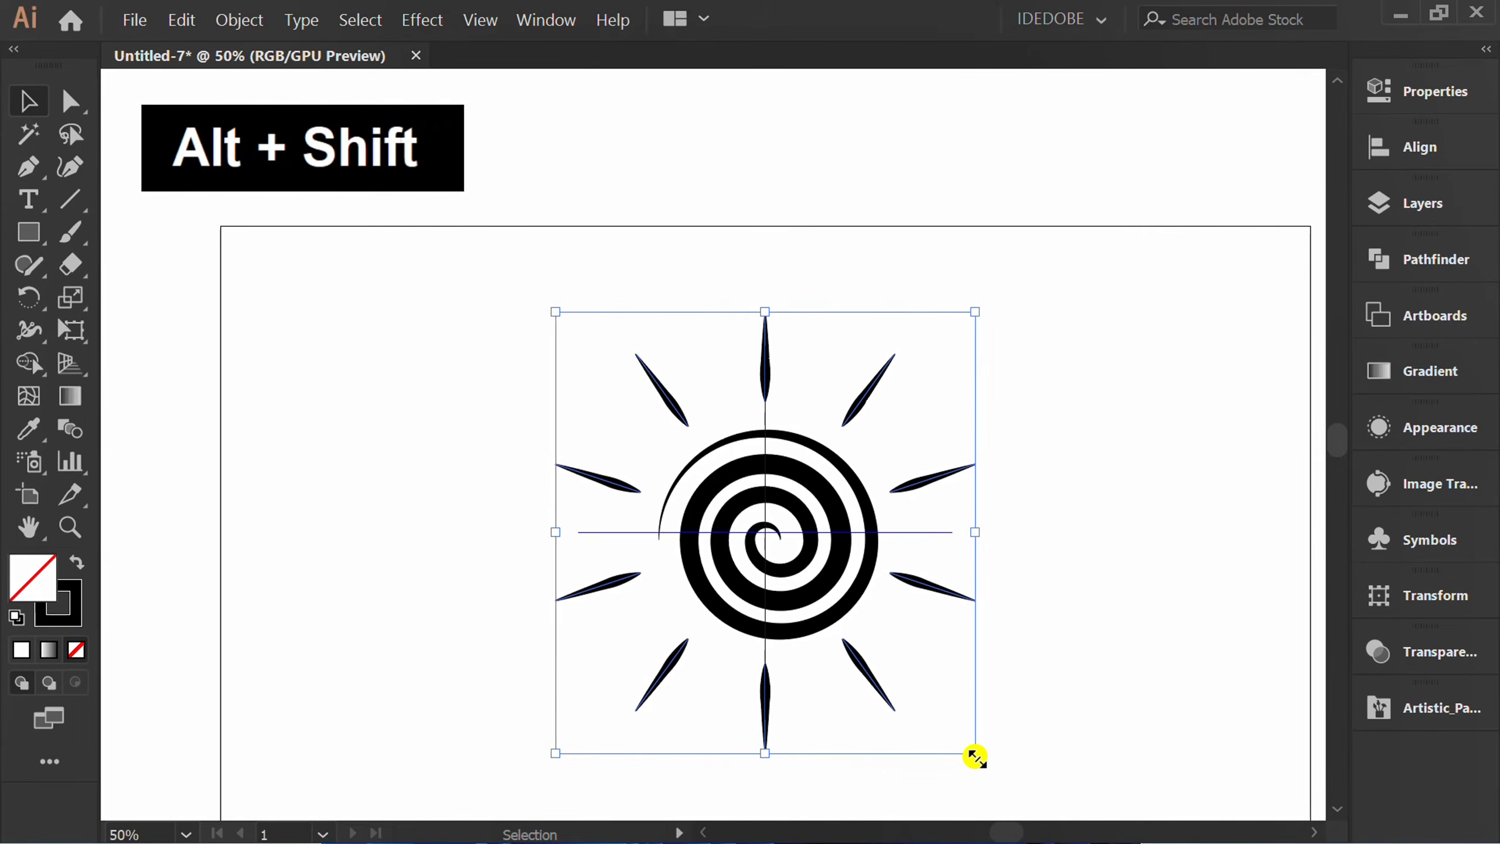
left_click(1126, 418)
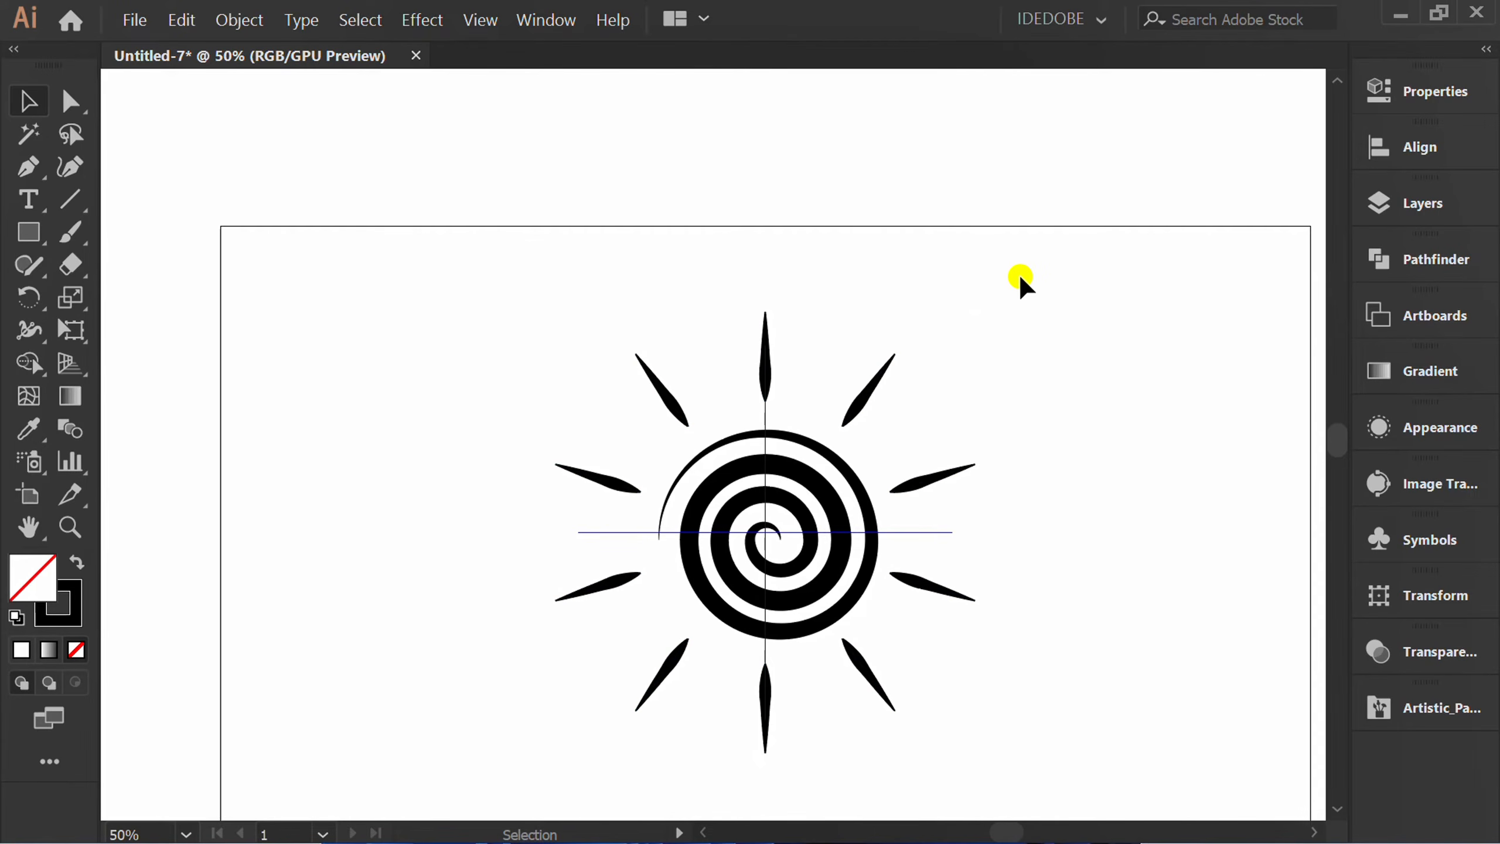
- Apply a Roughen effect to the ray group with absolute size 8 pt, detail 3/in and smooth points, and deselect it
left_click_drag(1018, 275, 886, 373)
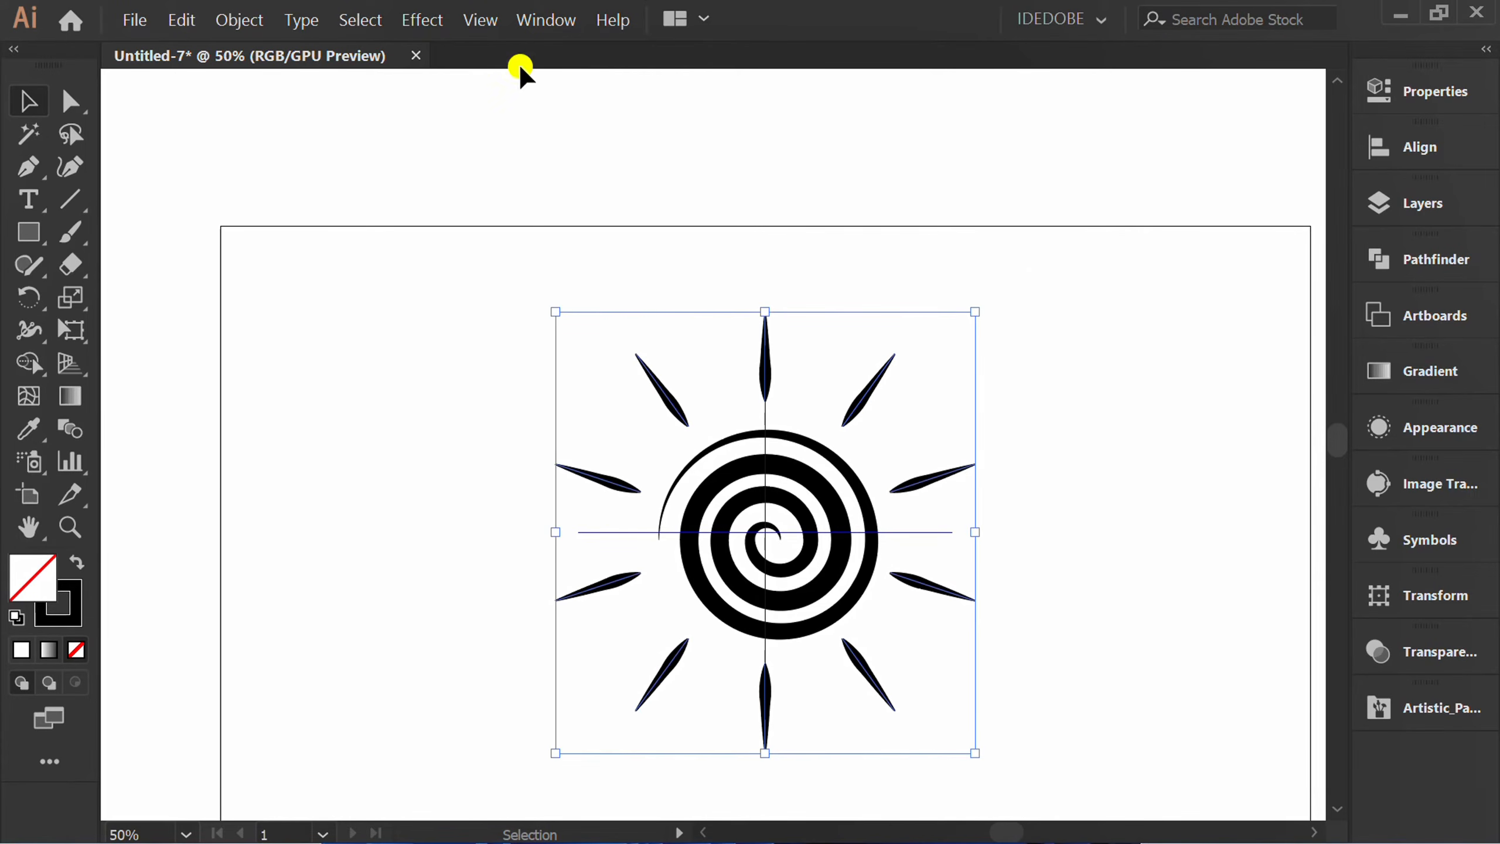
left_click(421, 19)
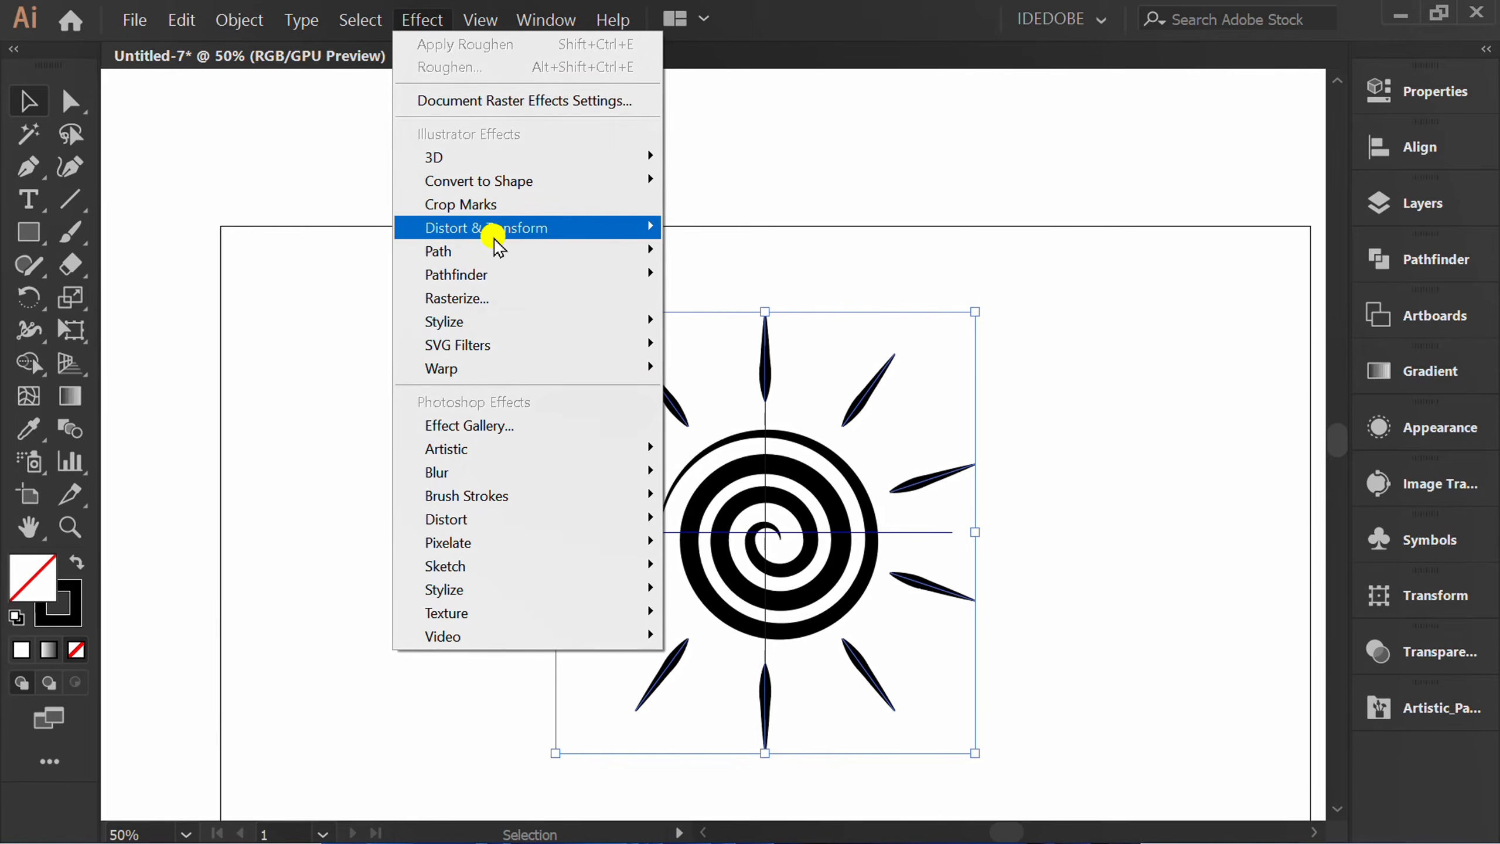
mouse_move(640, 226)
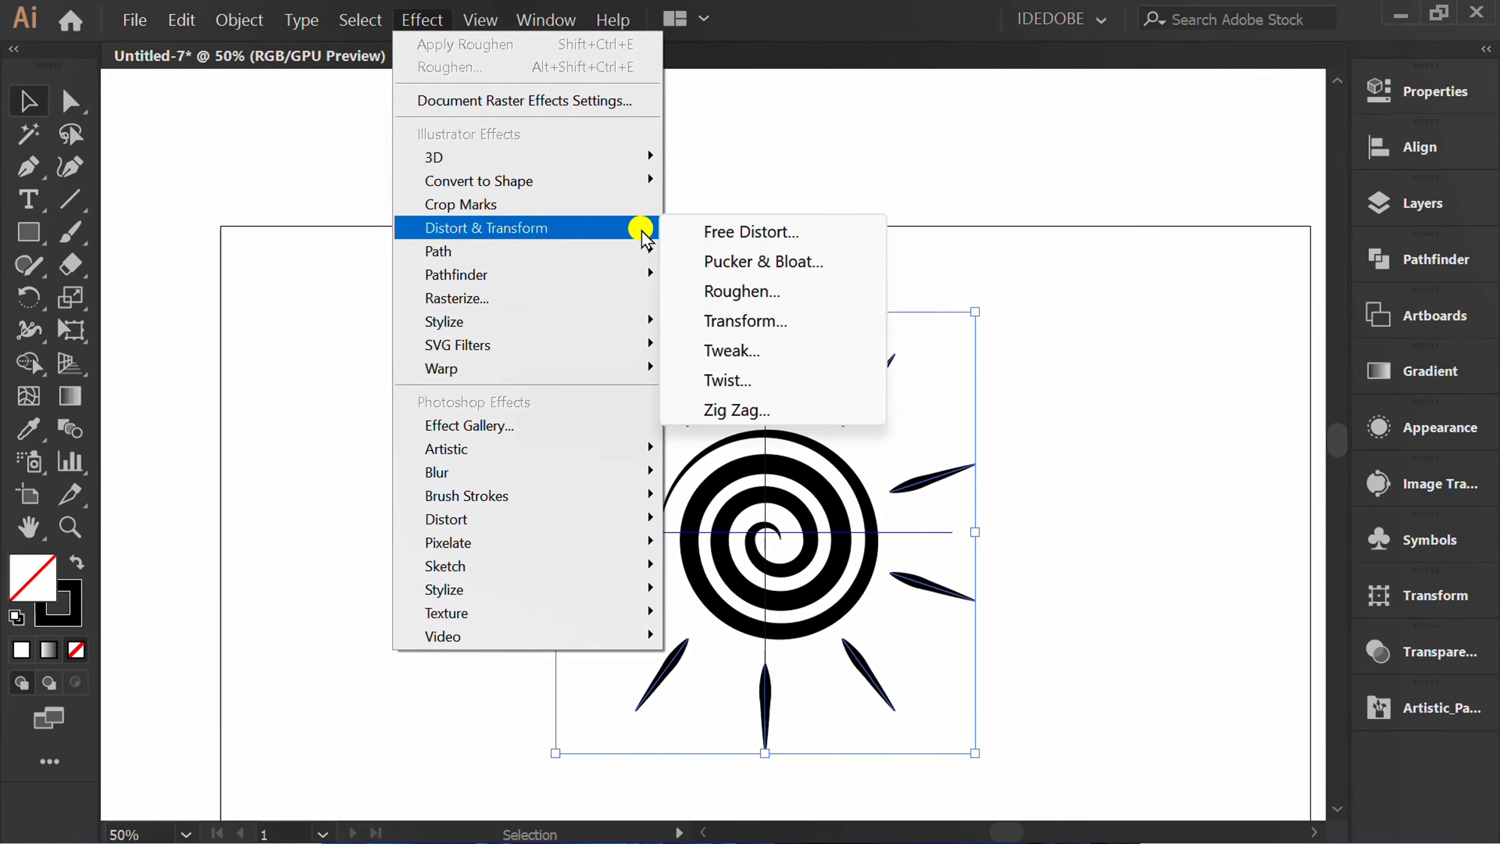
left_click(776, 293)
left_click(950, 443)
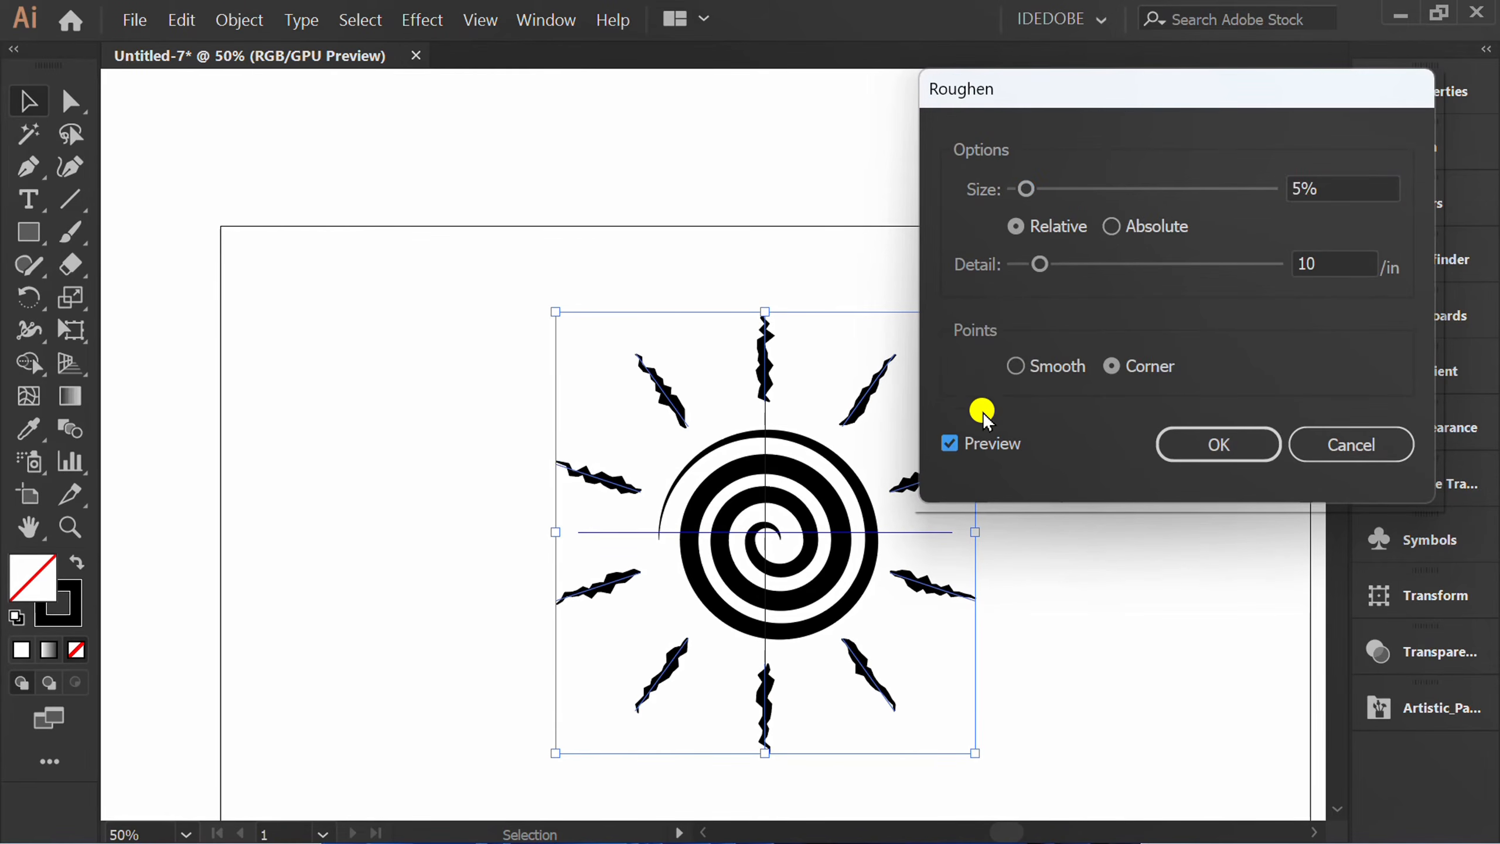
left_click(1017, 366)
left_click(1108, 226)
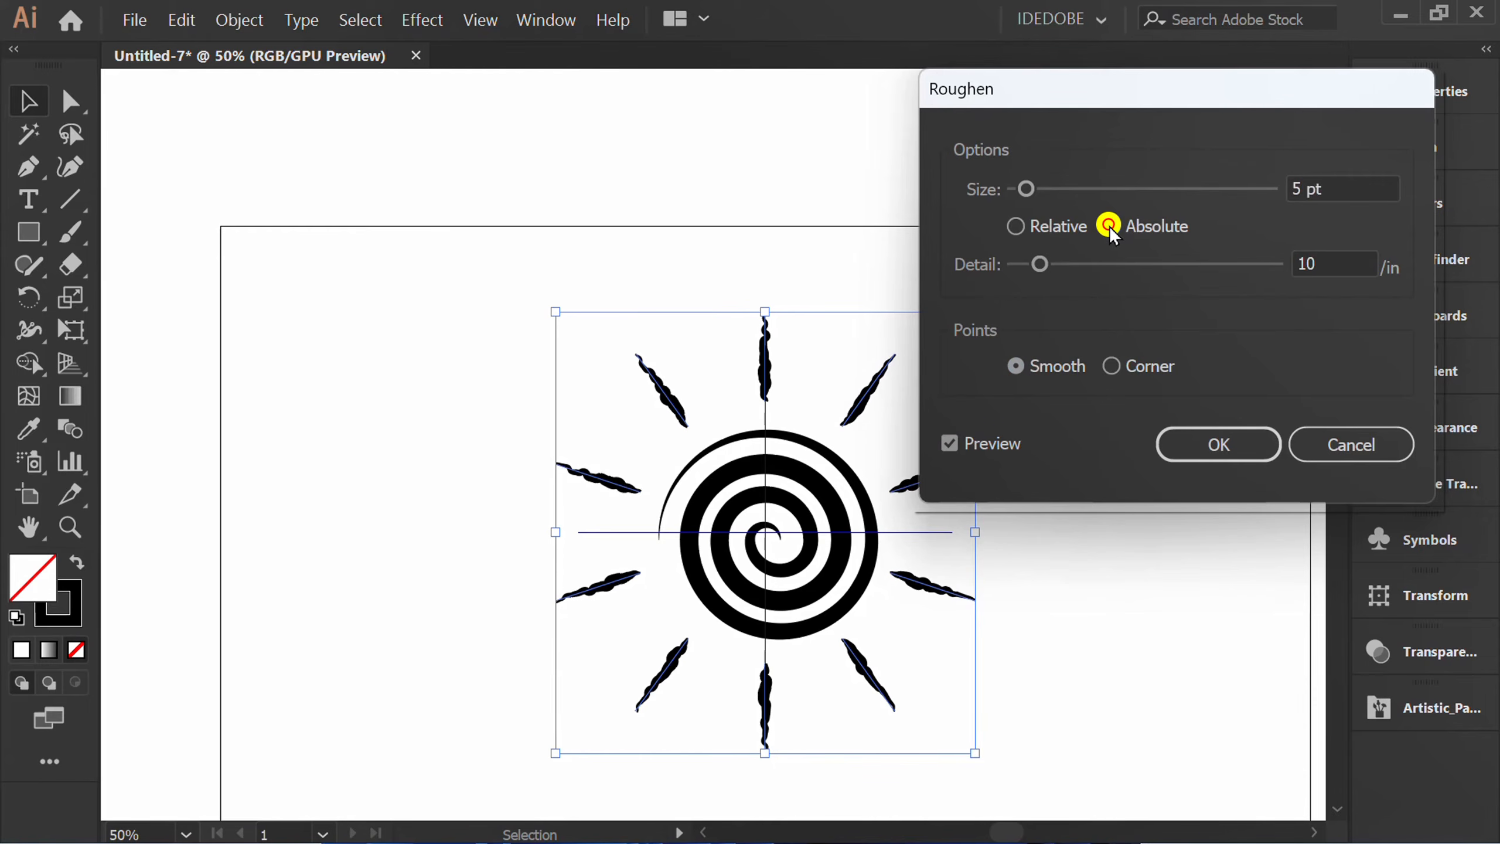
scroll(1332, 258, "down", 5)
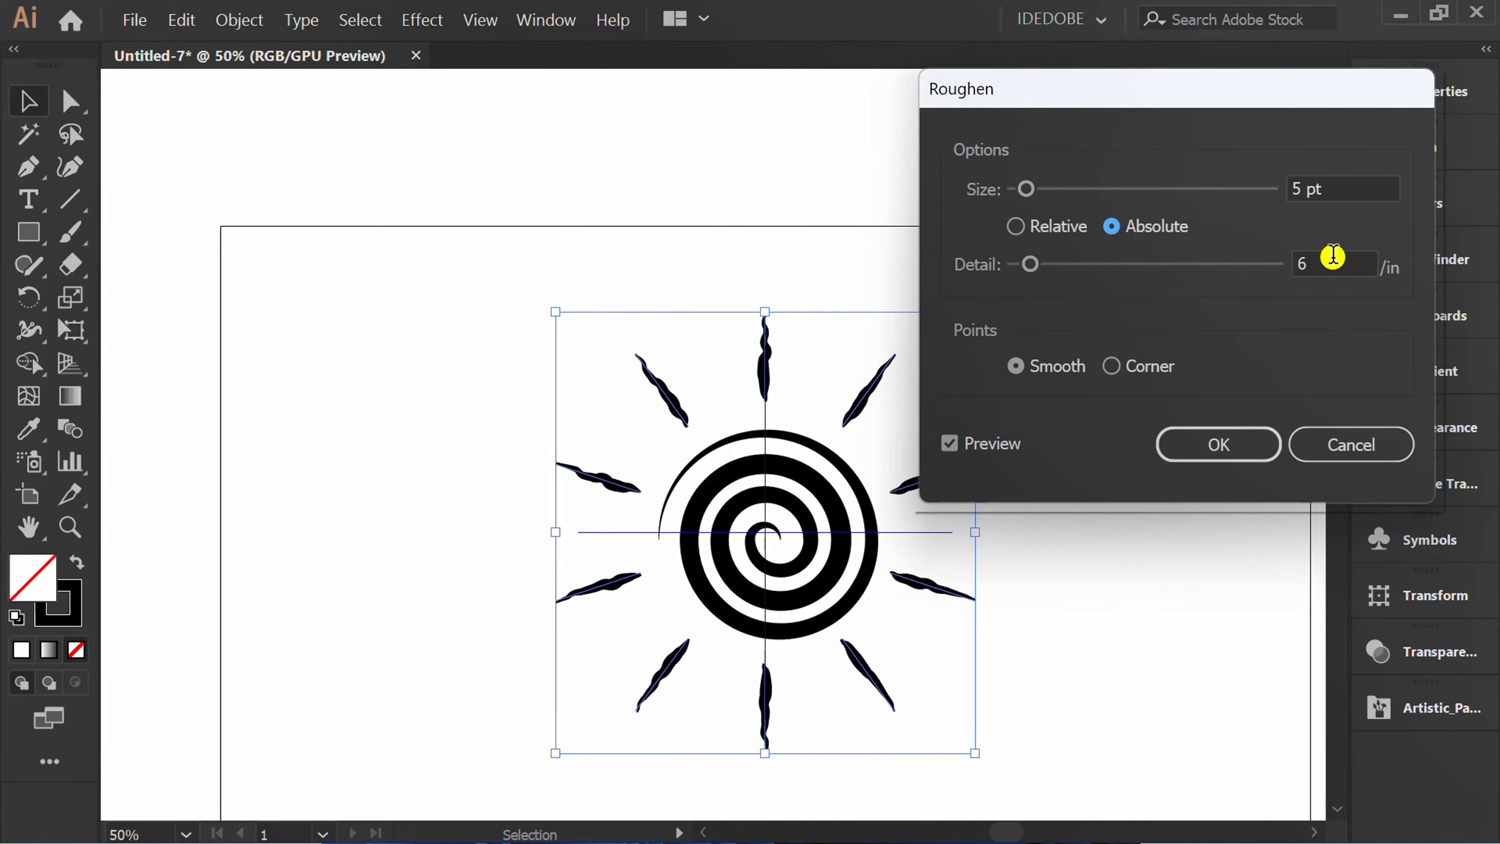
scroll(1333, 262, "down", 2)
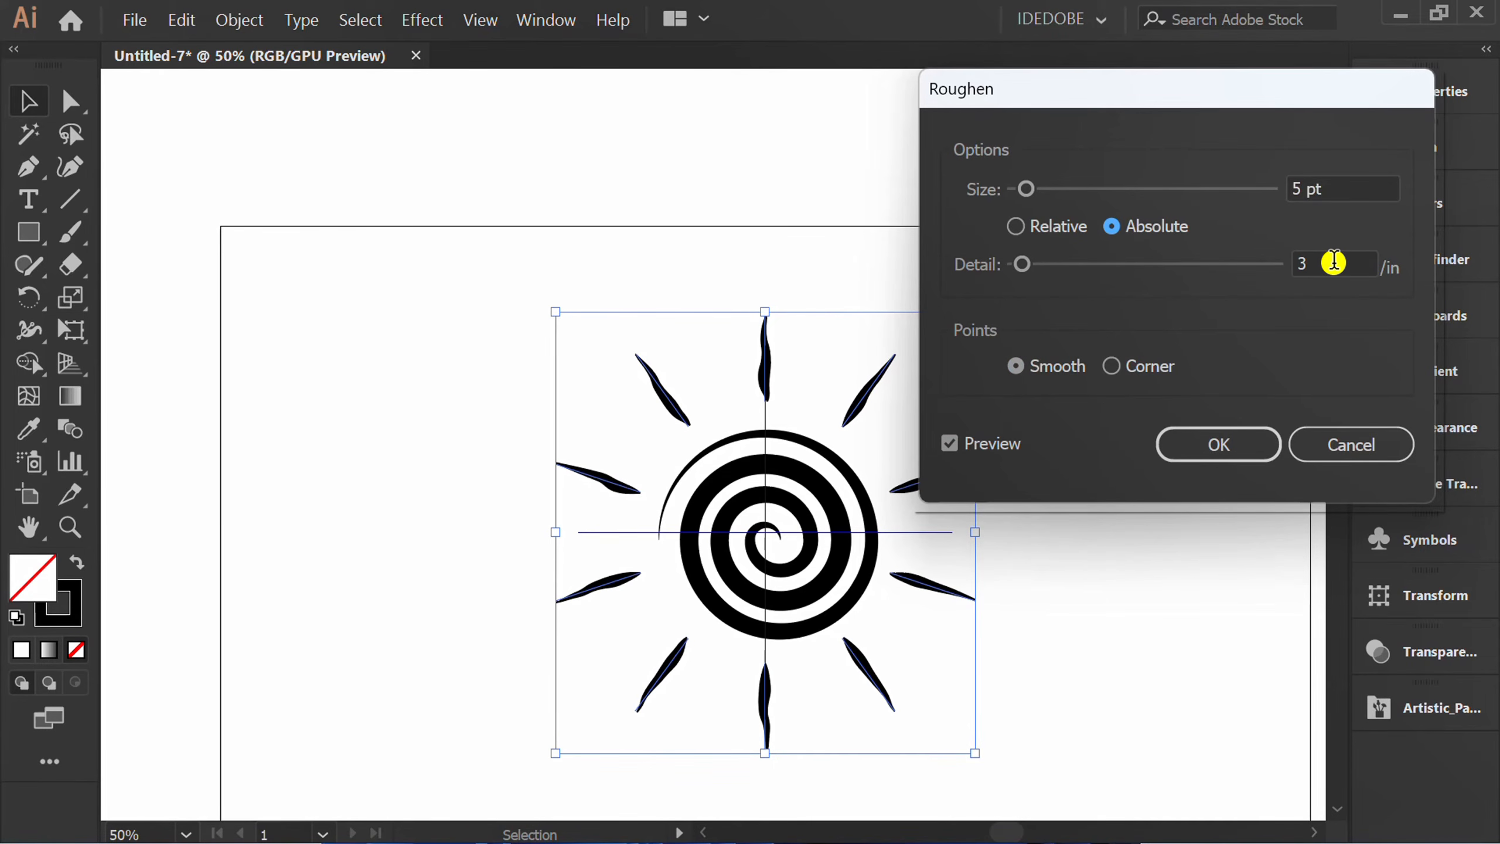
scroll(1344, 187, "up", 3)
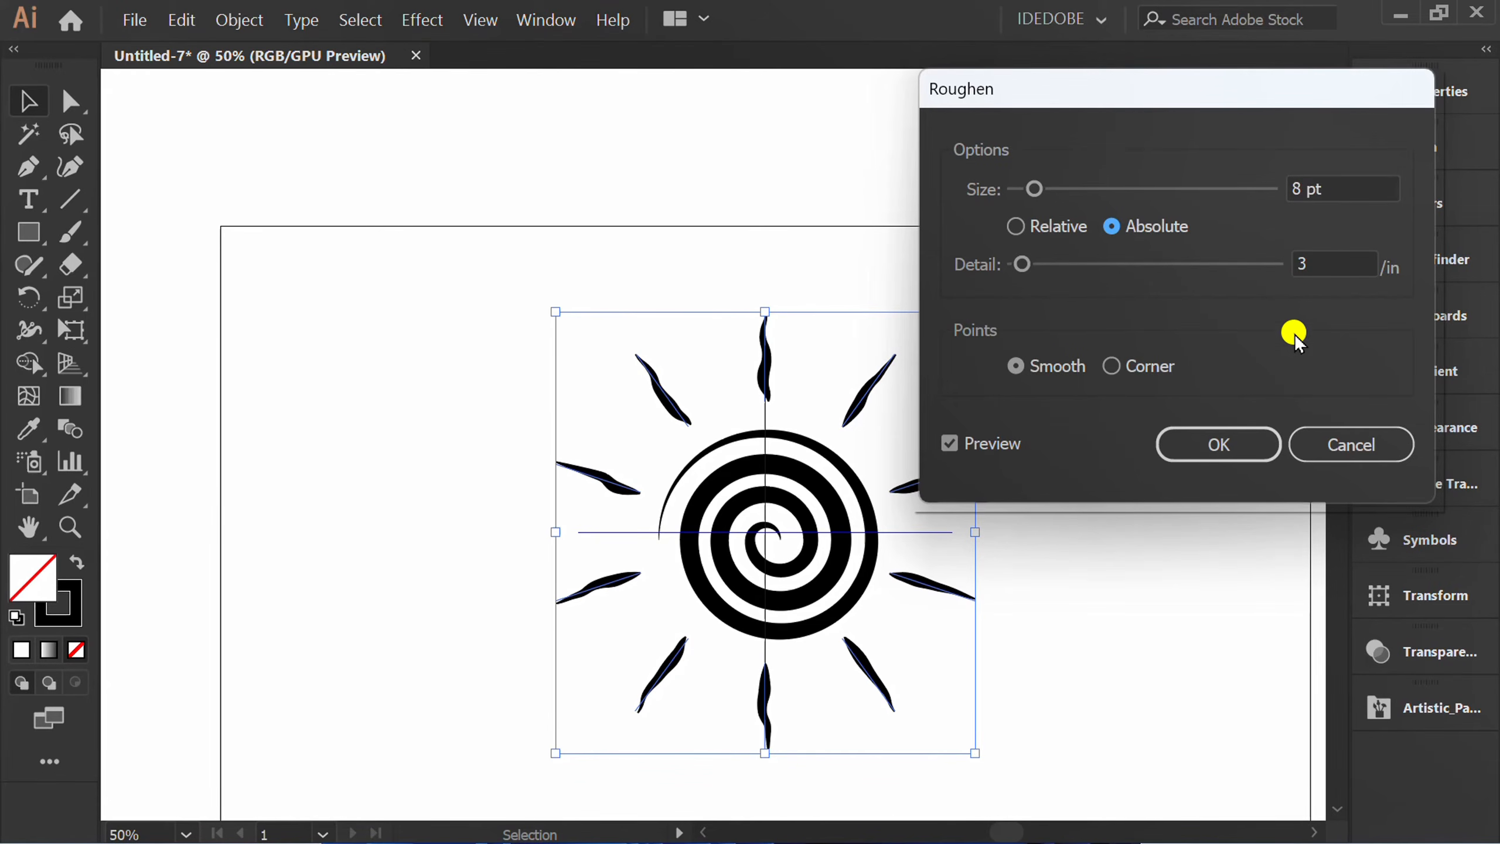
left_click(1218, 443)
left_click(1034, 586)
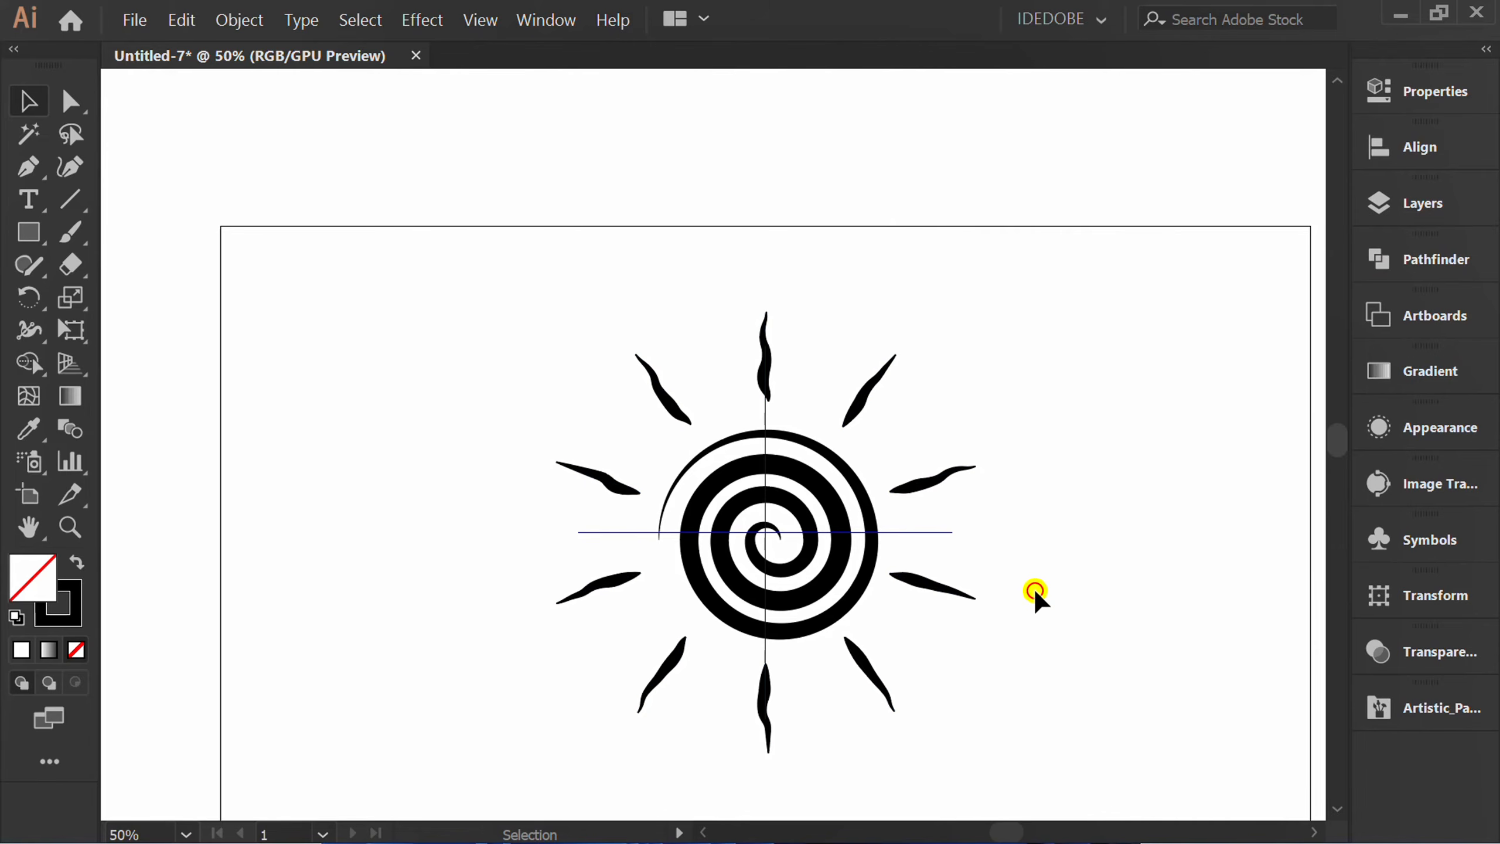
- Unlock the spiral and start a Roughen effect on it with preview on, smooth points and absolute sizing
left_click(238, 21)
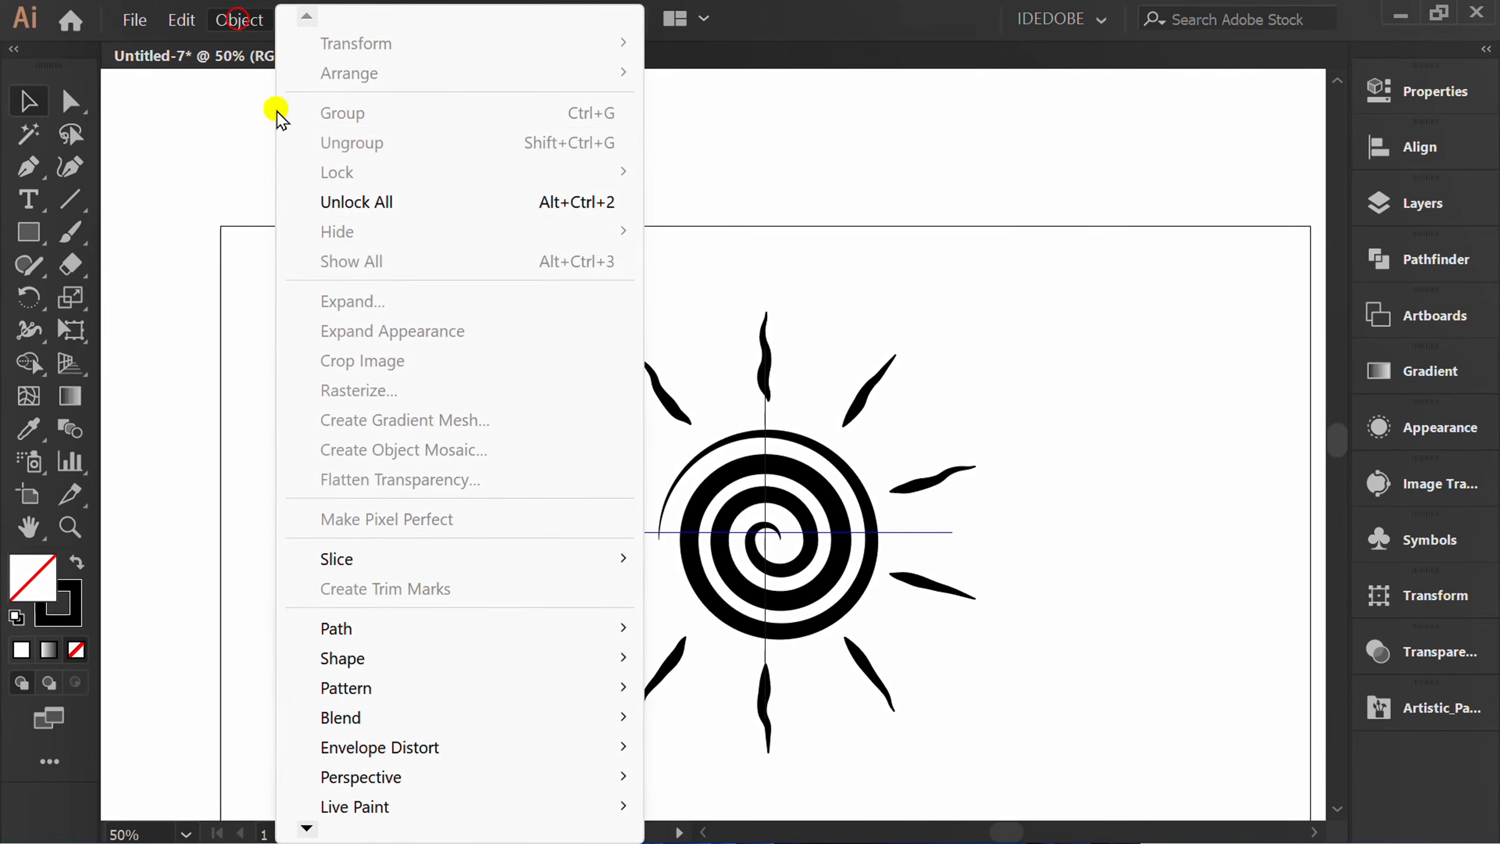
left_click(379, 202)
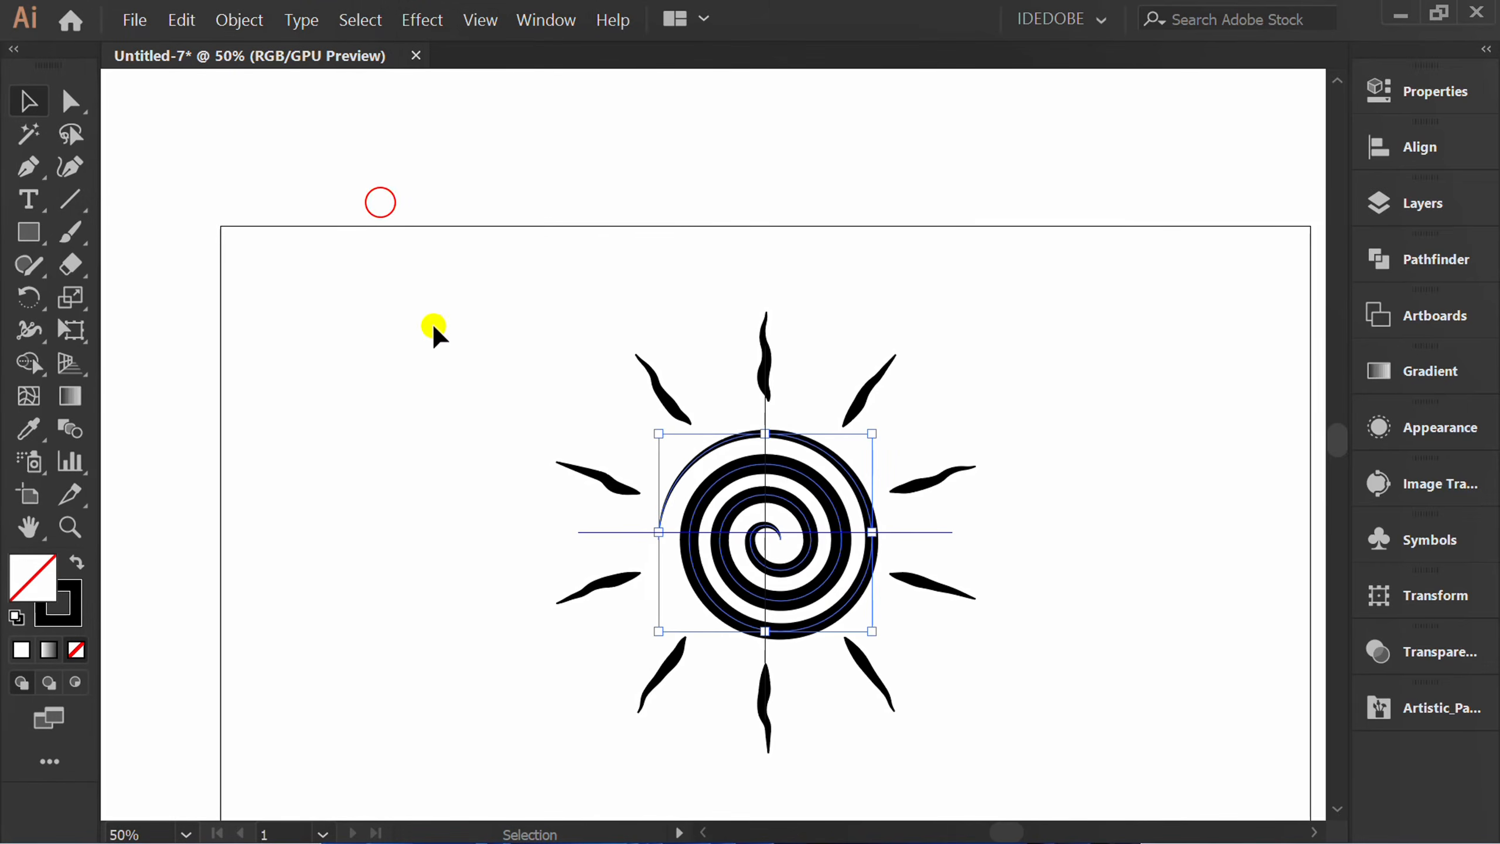
left_click(430, 22)
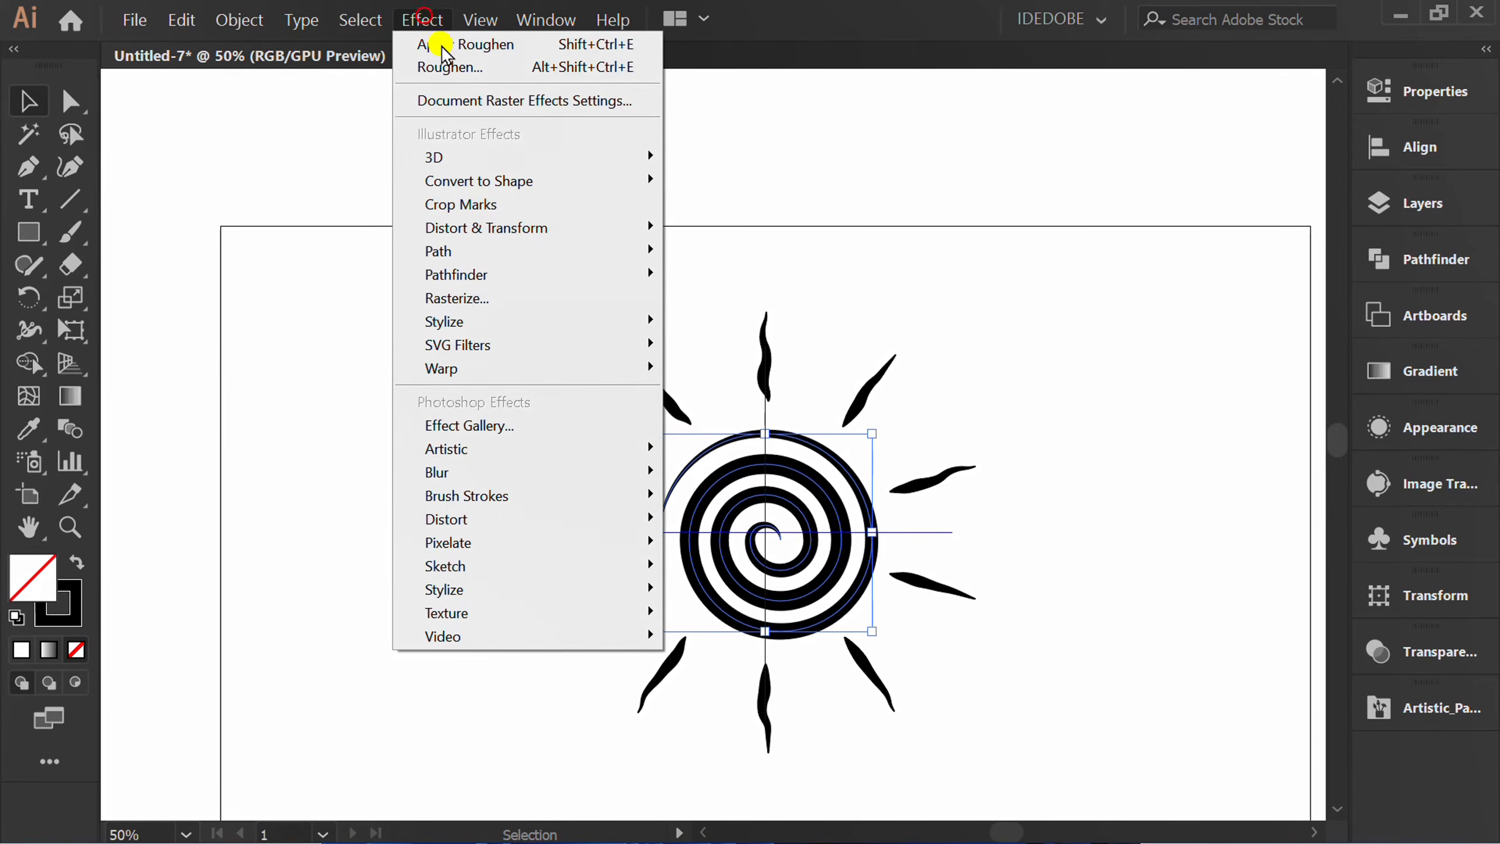
mouse_move(569, 227)
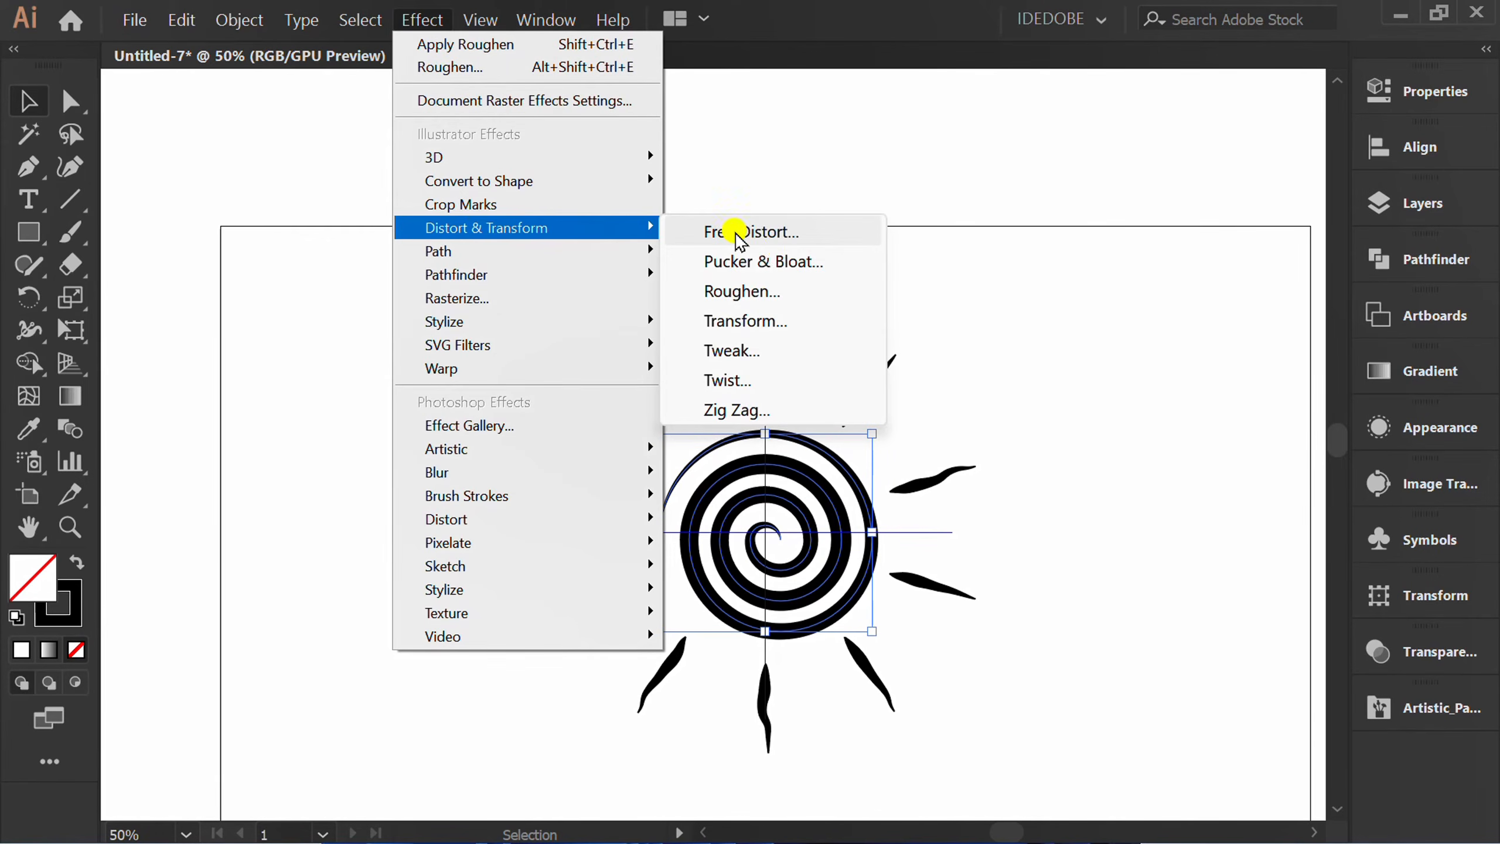
left_click(745, 291)
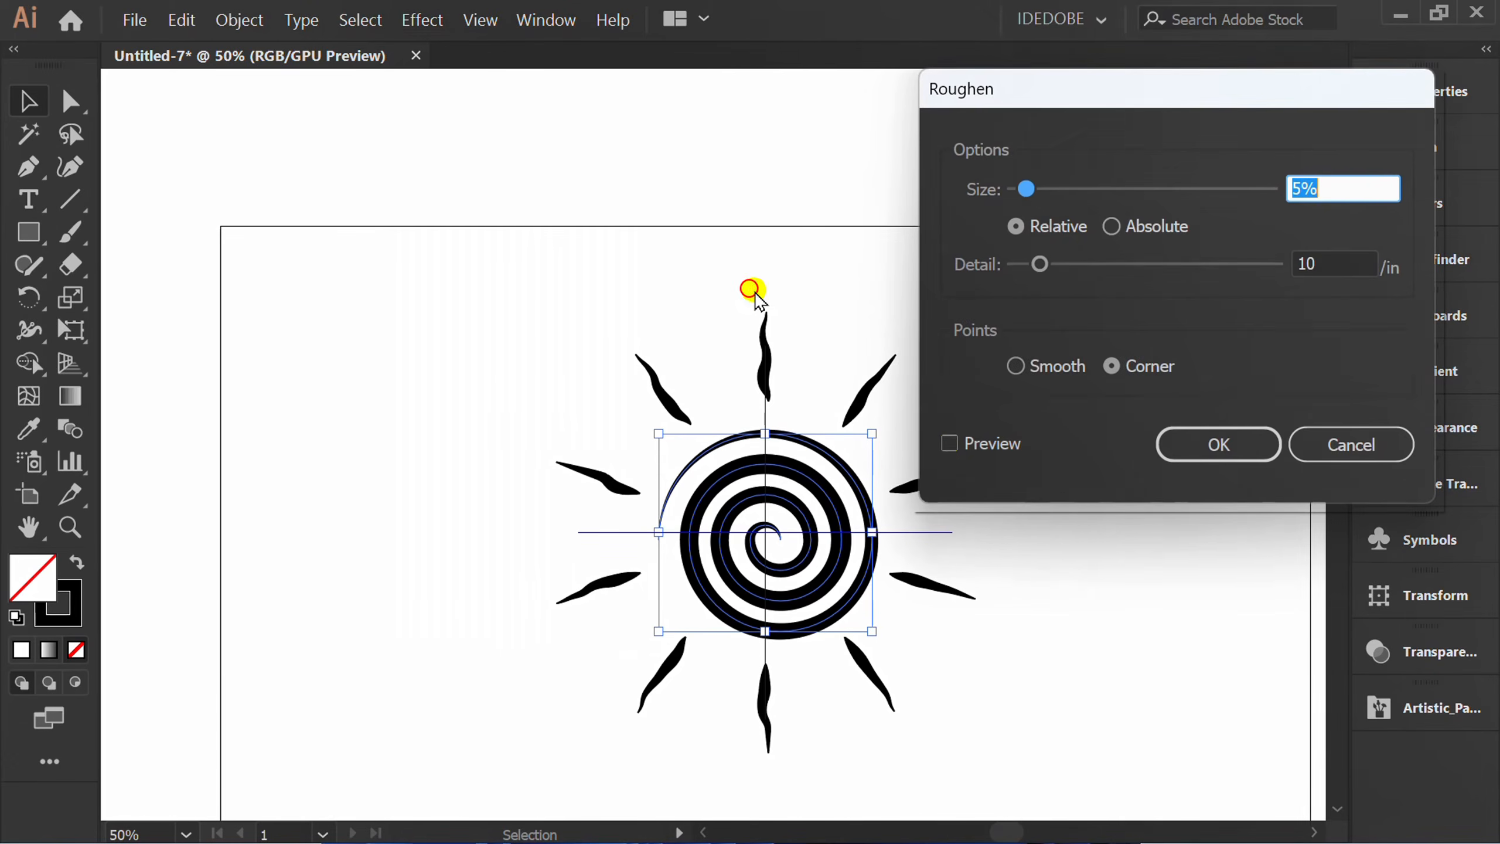
left_click(948, 443)
left_click(1012, 366)
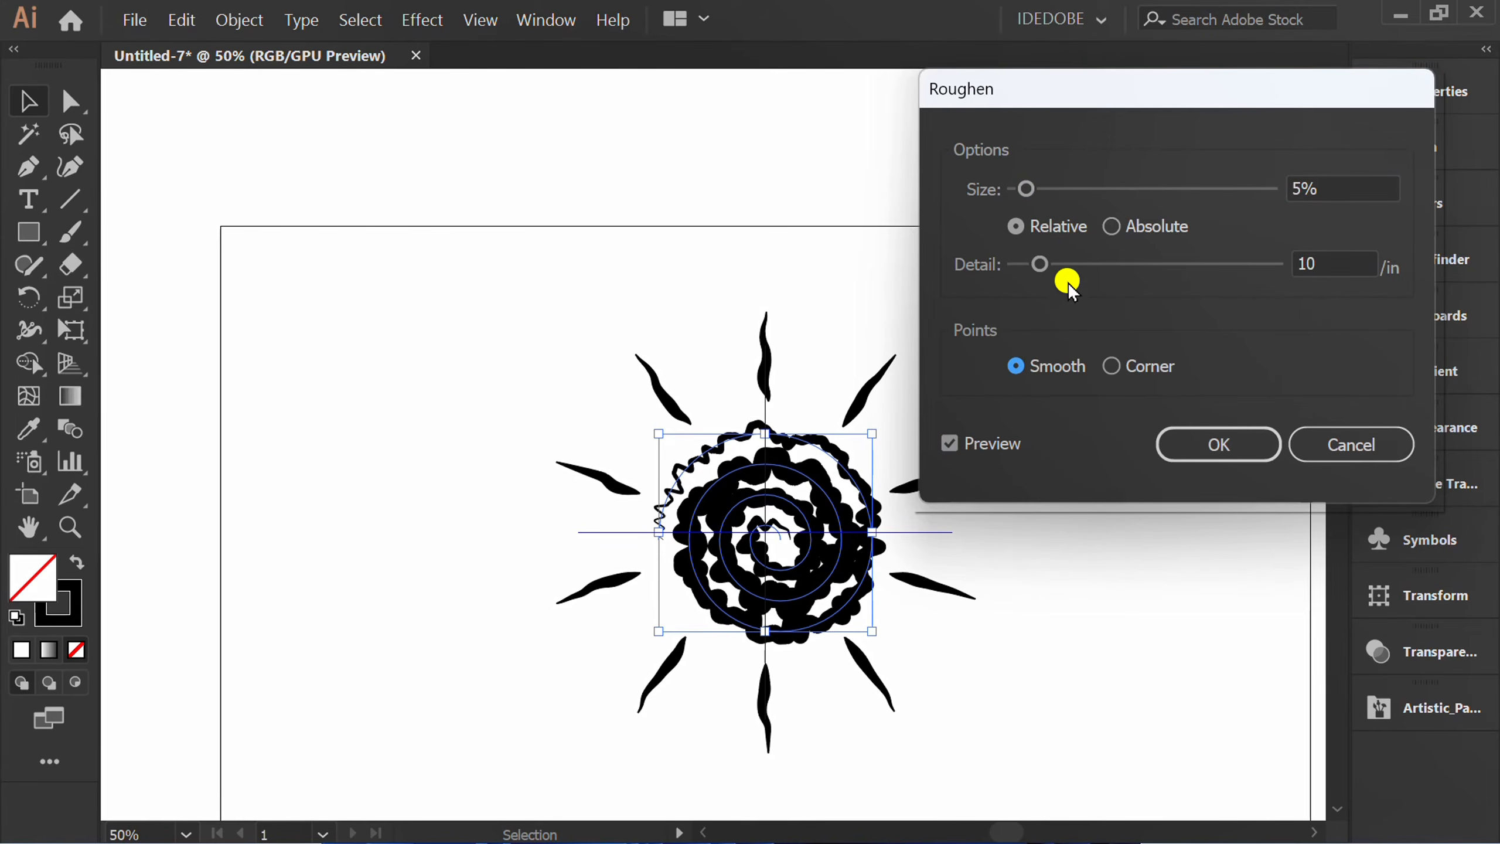
left_click(1108, 227)
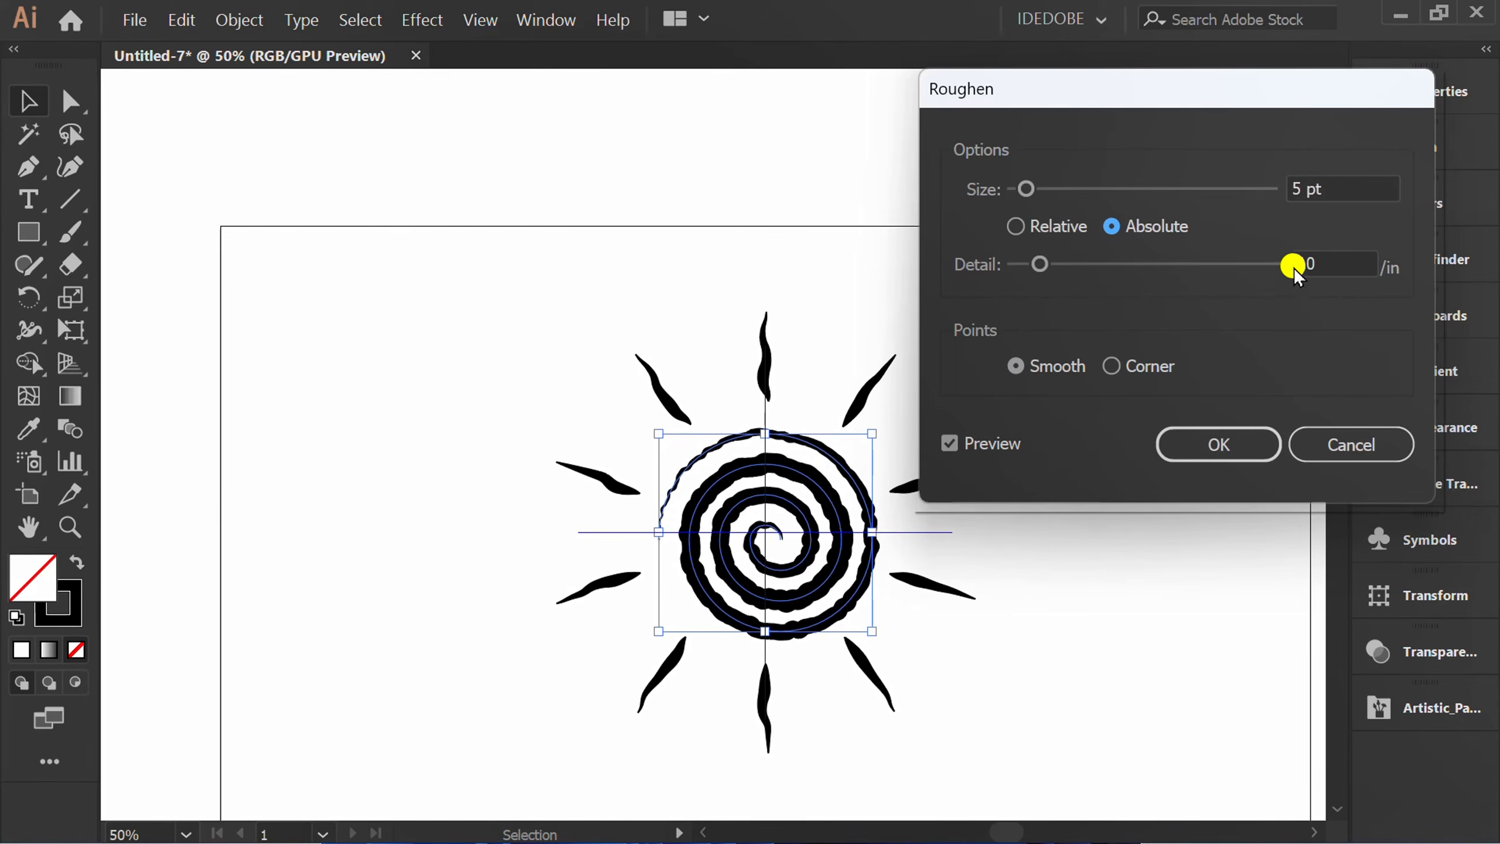
- Set the spiral's Roughen size to 5 pt and detail to 3/in, apply the effect and deselect the spiral
scroll(1334, 265, "down", 5)
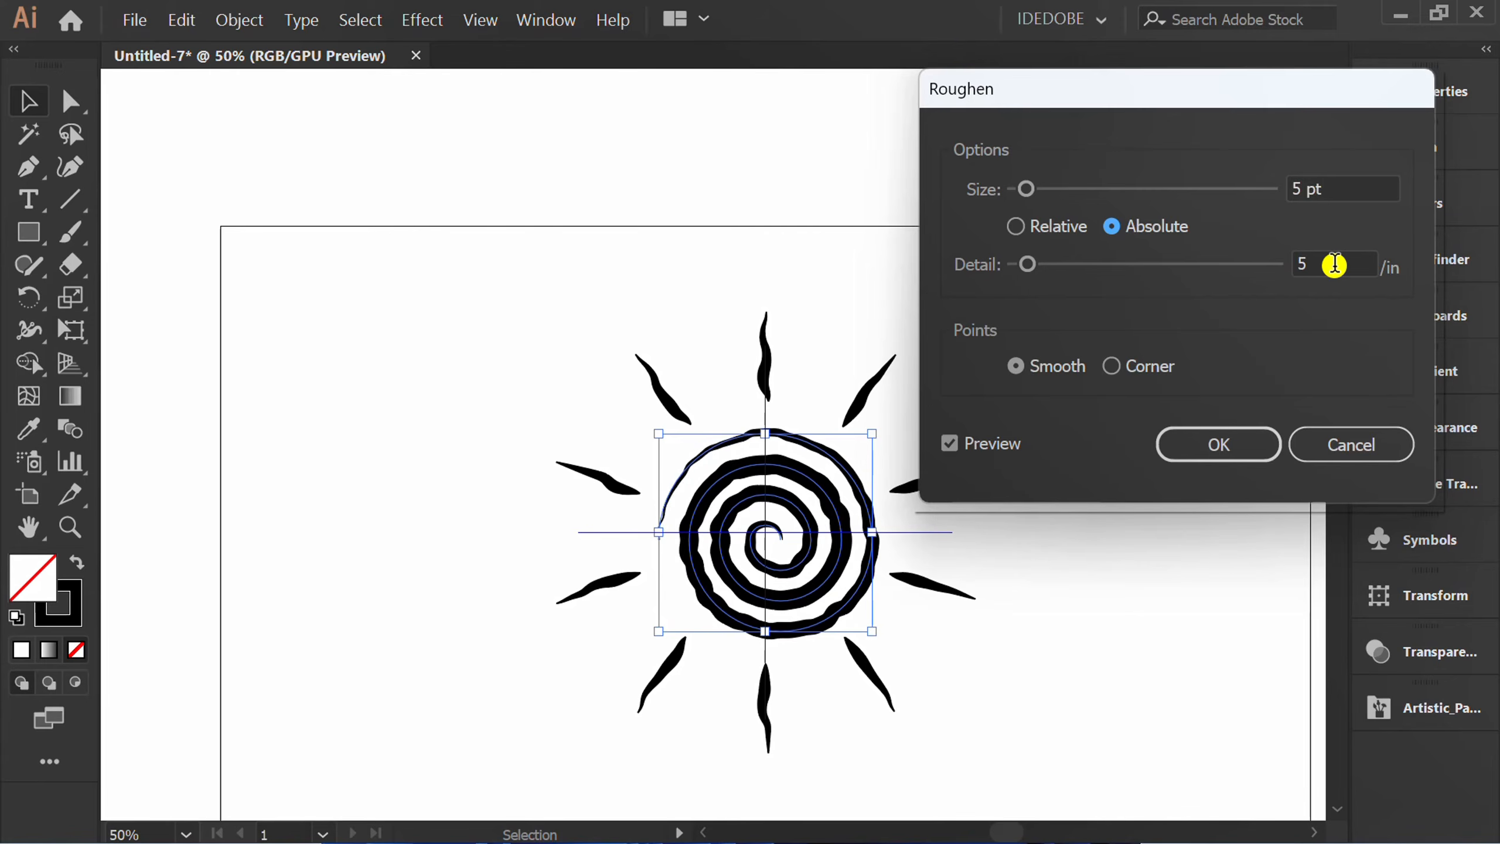
scroll(1334, 265, "down", 3)
scroll(1335, 264, "down", 1)
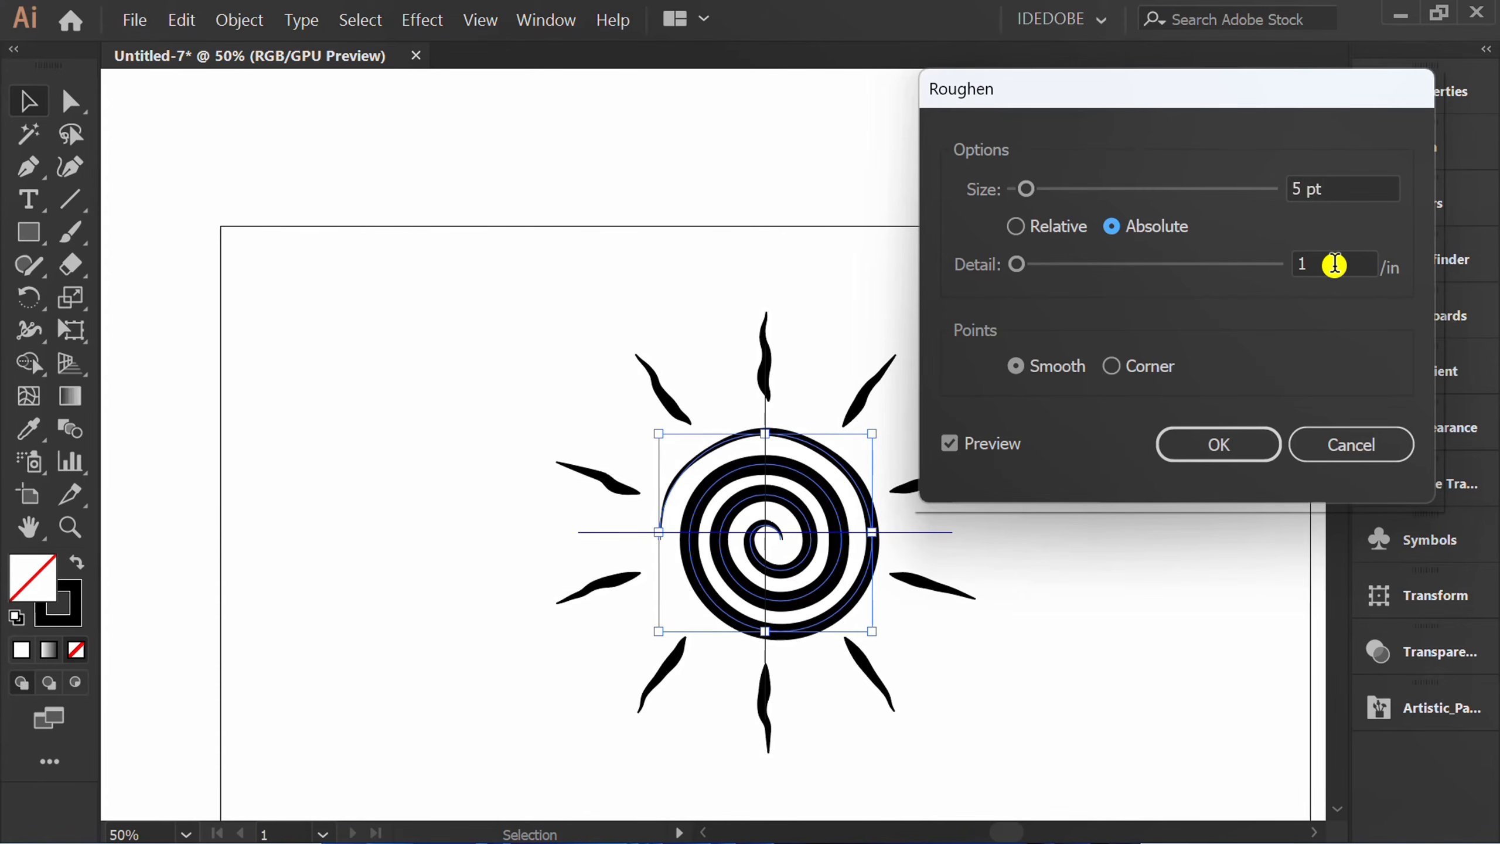
scroll(1334, 187, "up", 3)
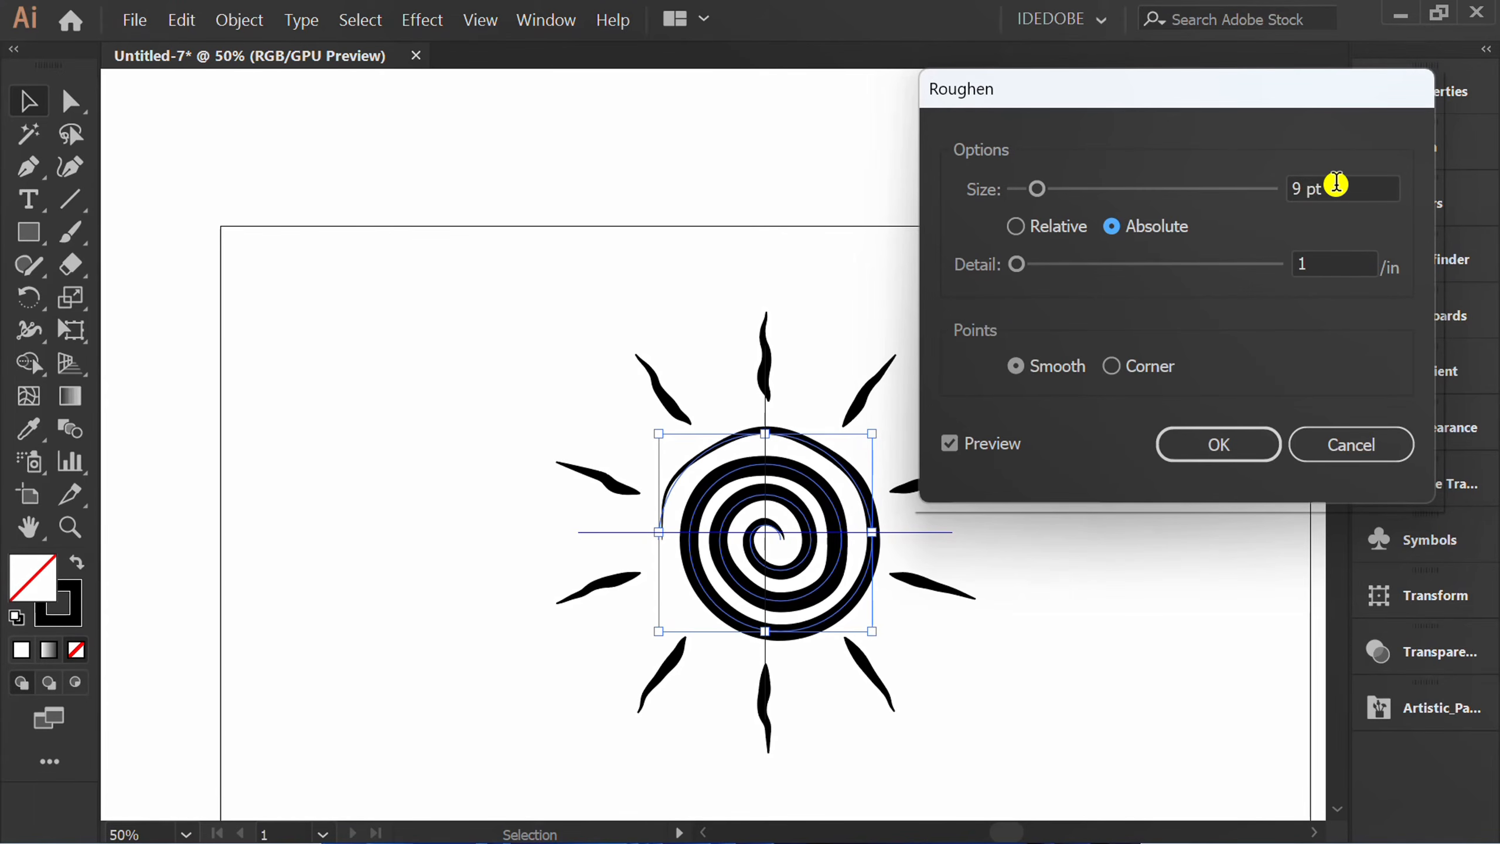
scroll(1335, 187, "down", 1)
scroll(1335, 189, "down", 4)
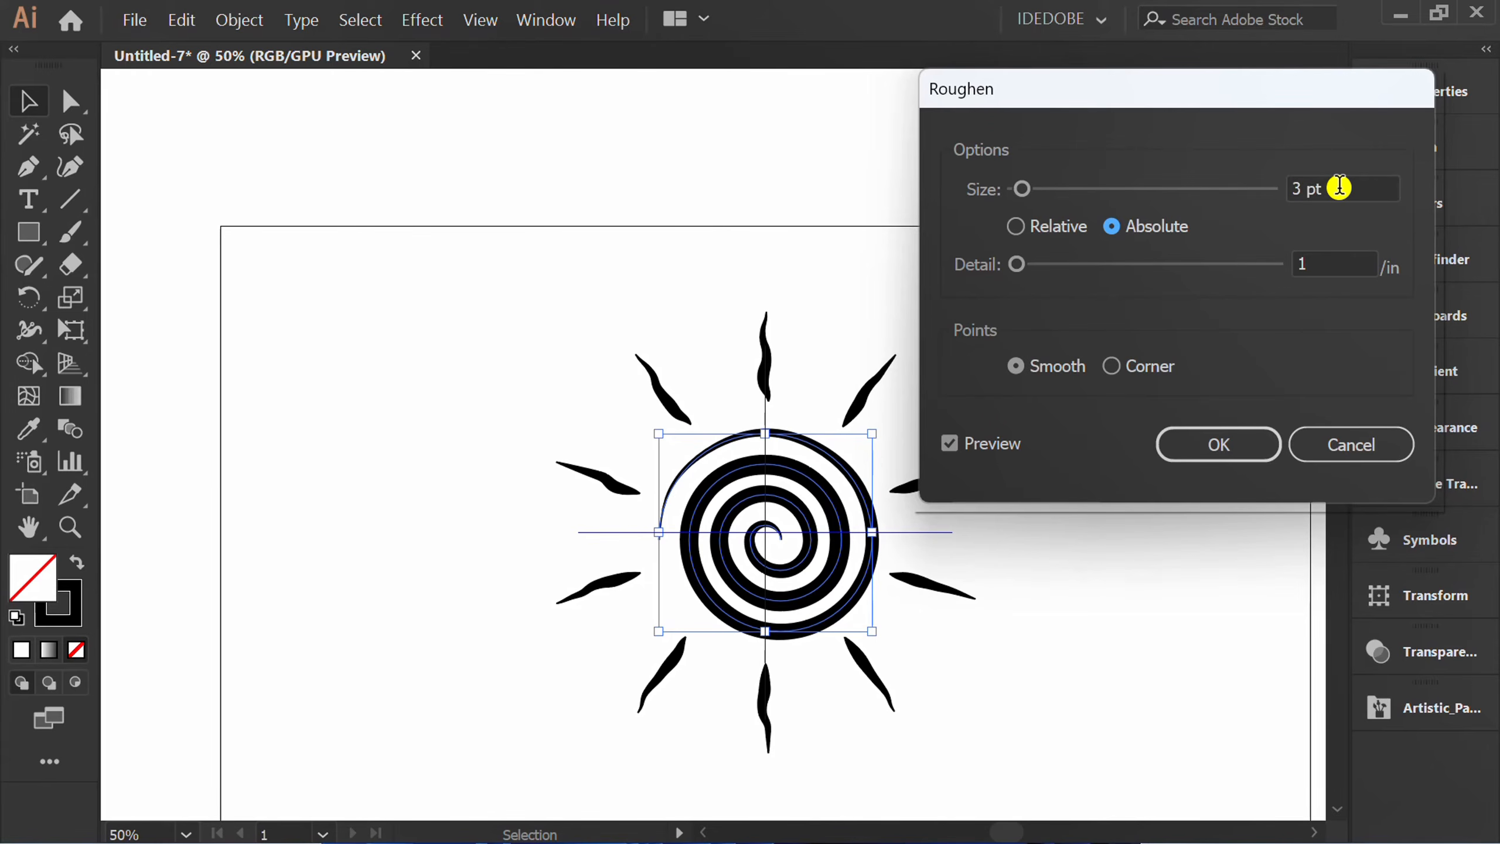
scroll(1338, 263, "down", 1)
scroll(1337, 263, "up", 3)
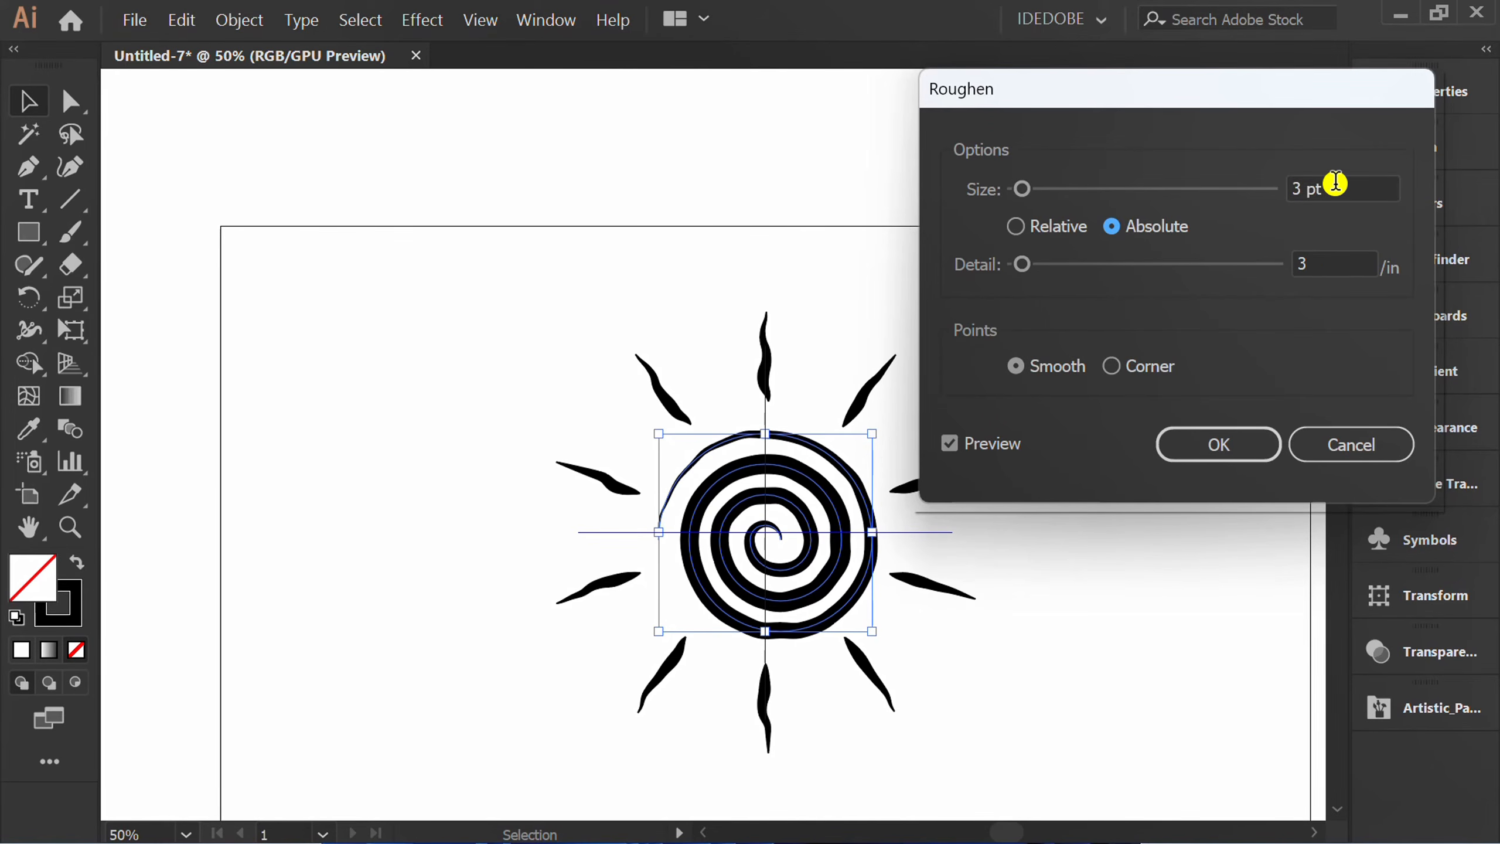
scroll(1336, 185, "up", 2)
left_click(1210, 443)
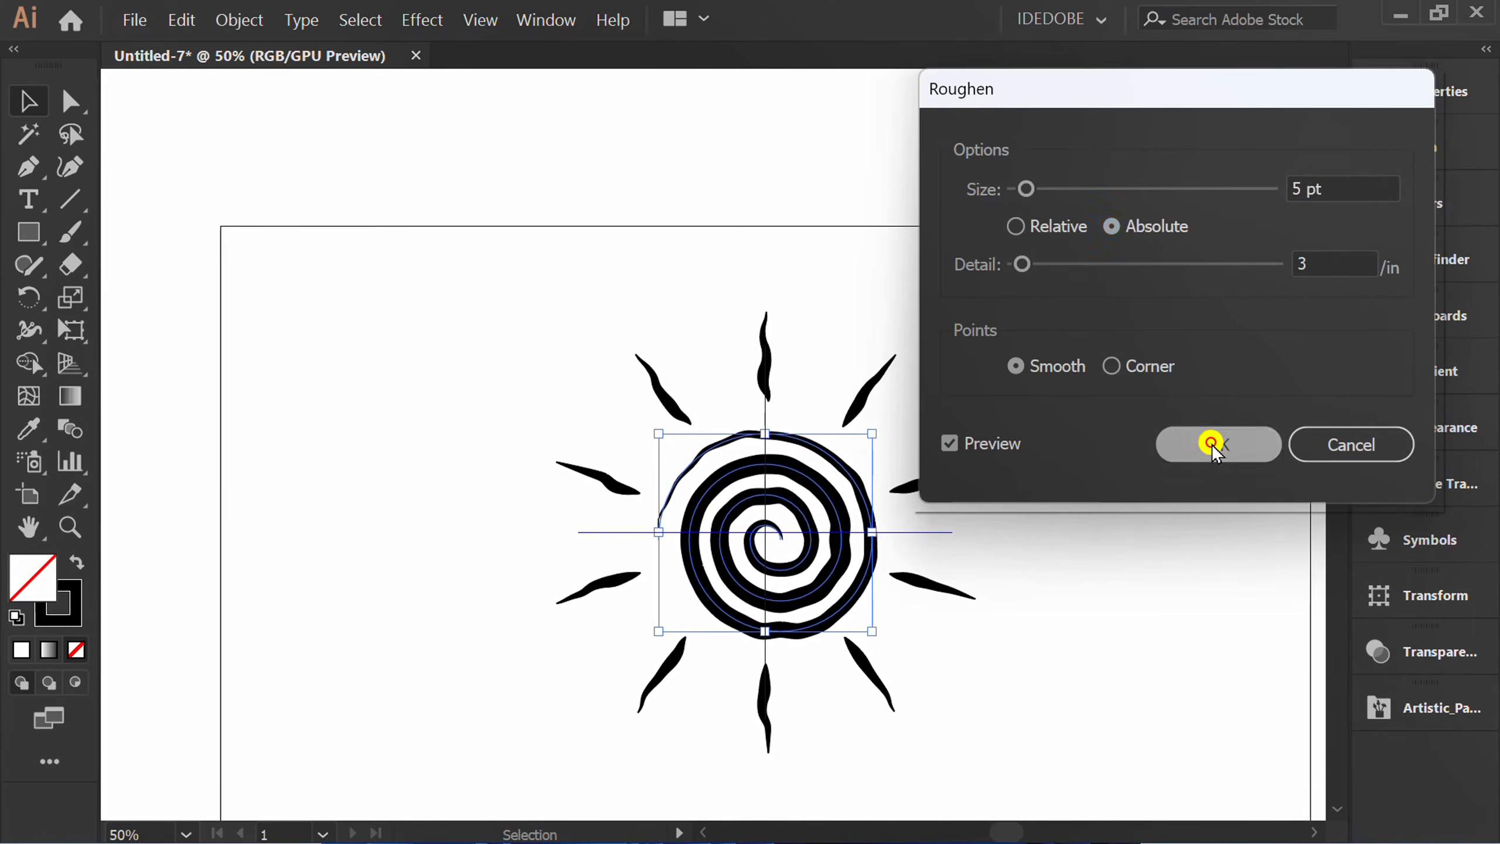
left_click(1113, 542)
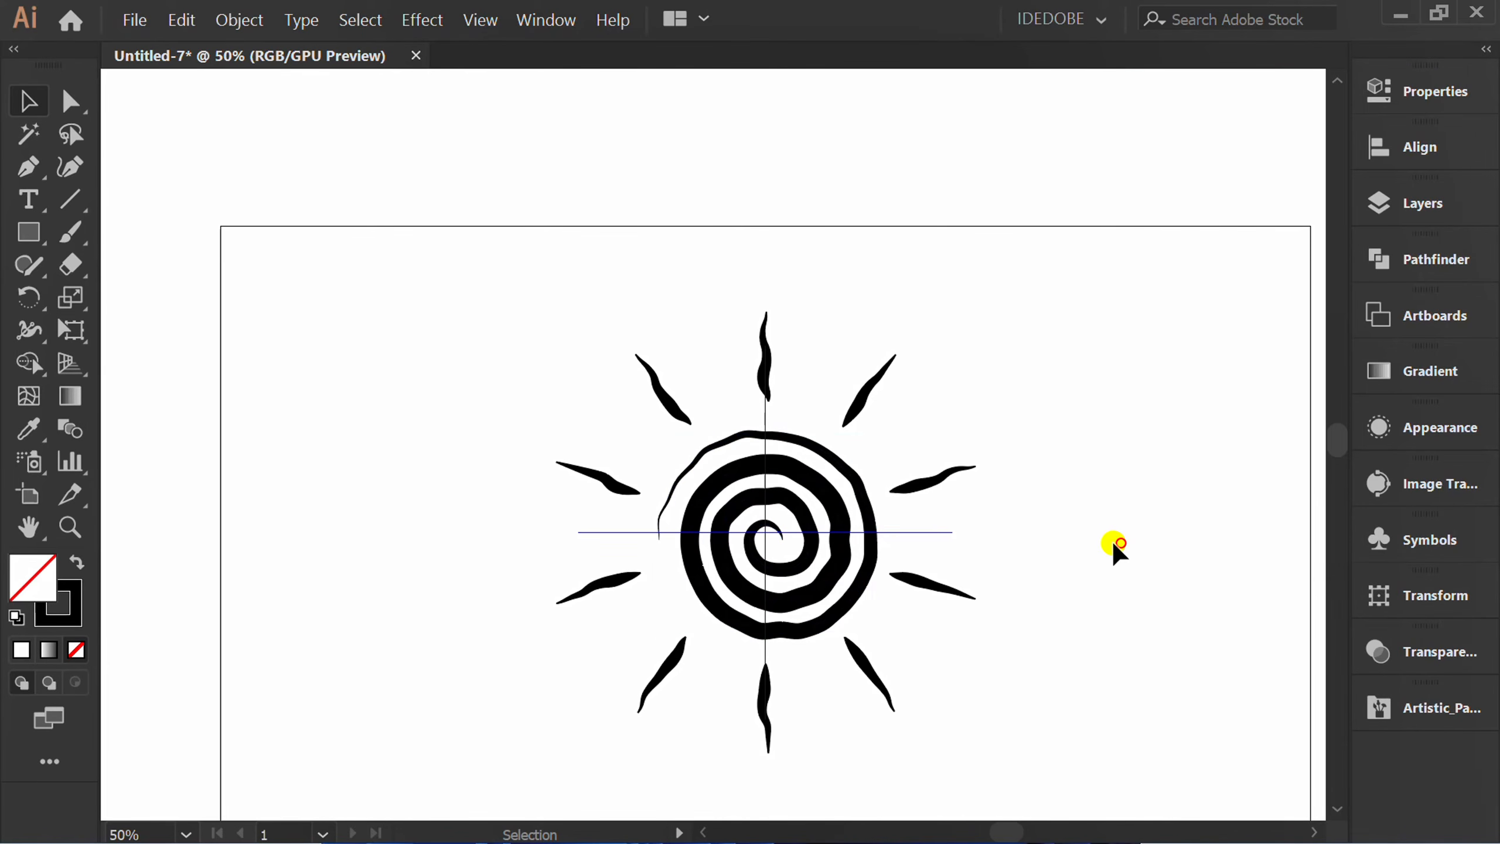
- Hide the guides crossing the sun artwork
right_click(463, 389)
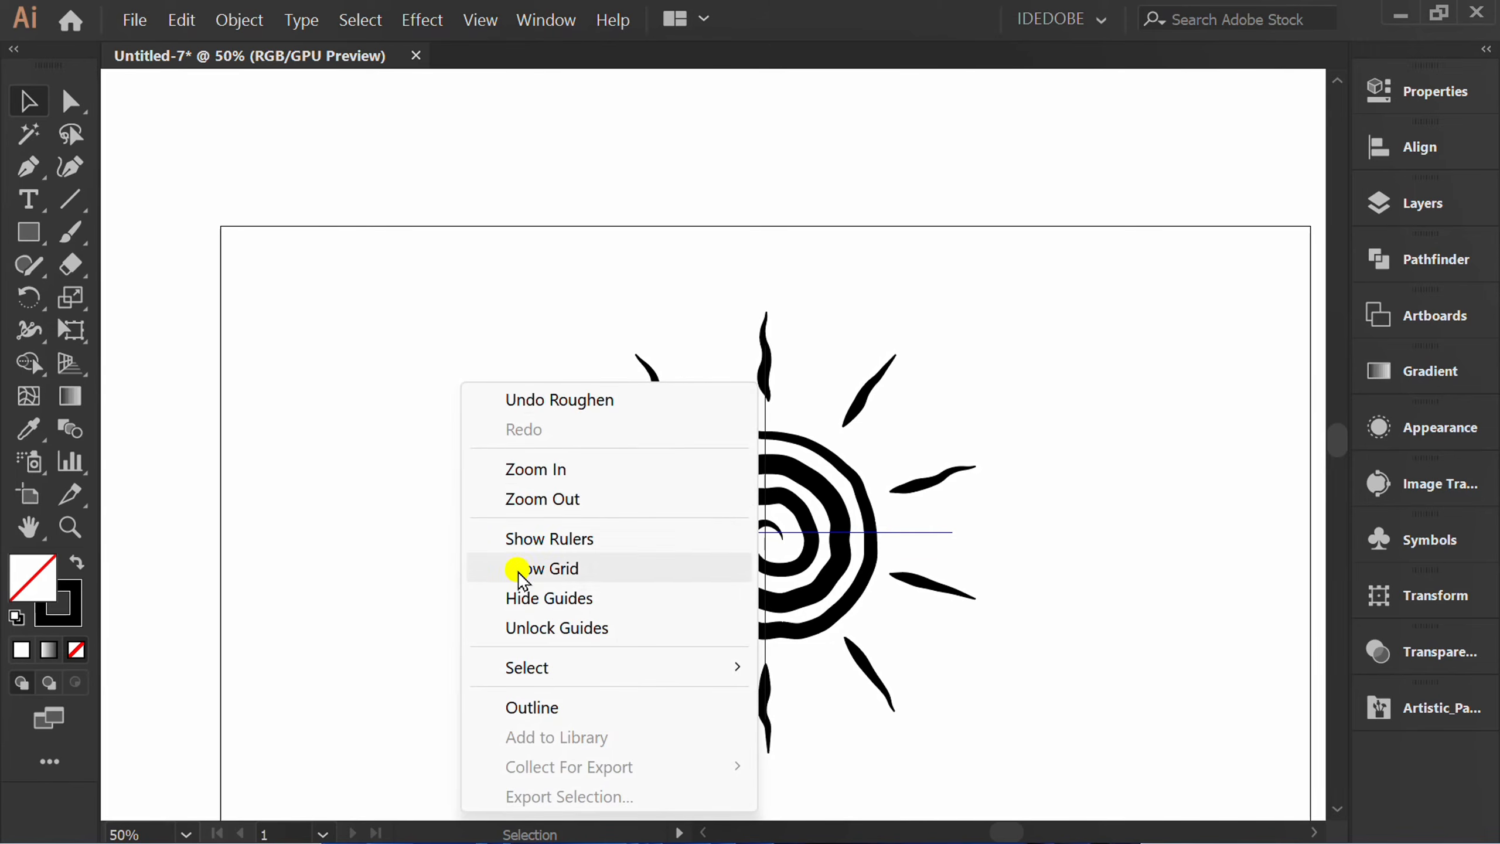
left_click(623, 597)
left_click_drag(474, 695, 408, 642)
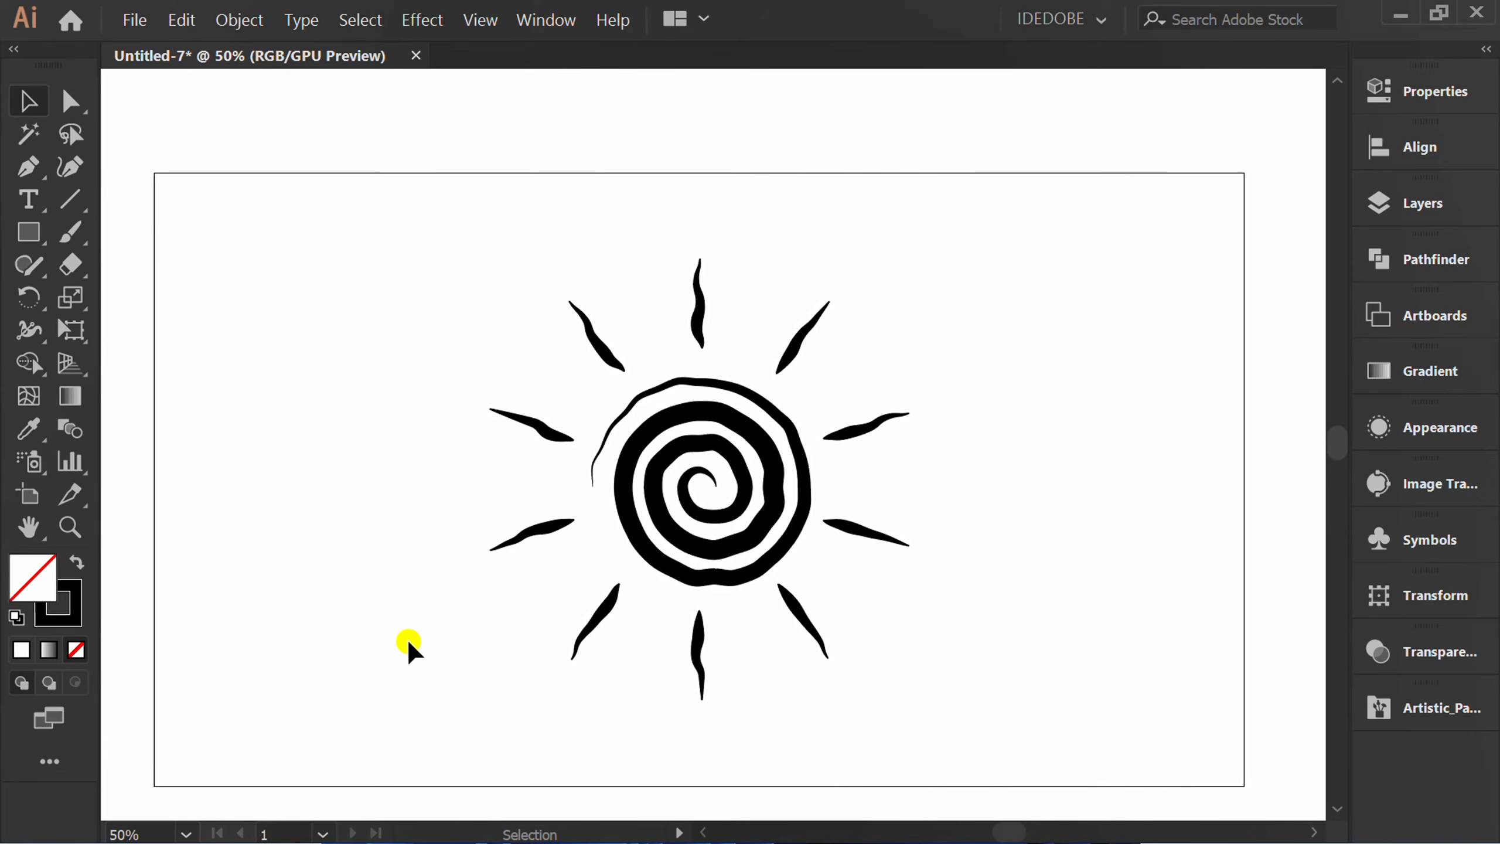
- Nudge the spiral slightly to the left so it sits centred within the rays, and deselect it
left_click(627, 520)
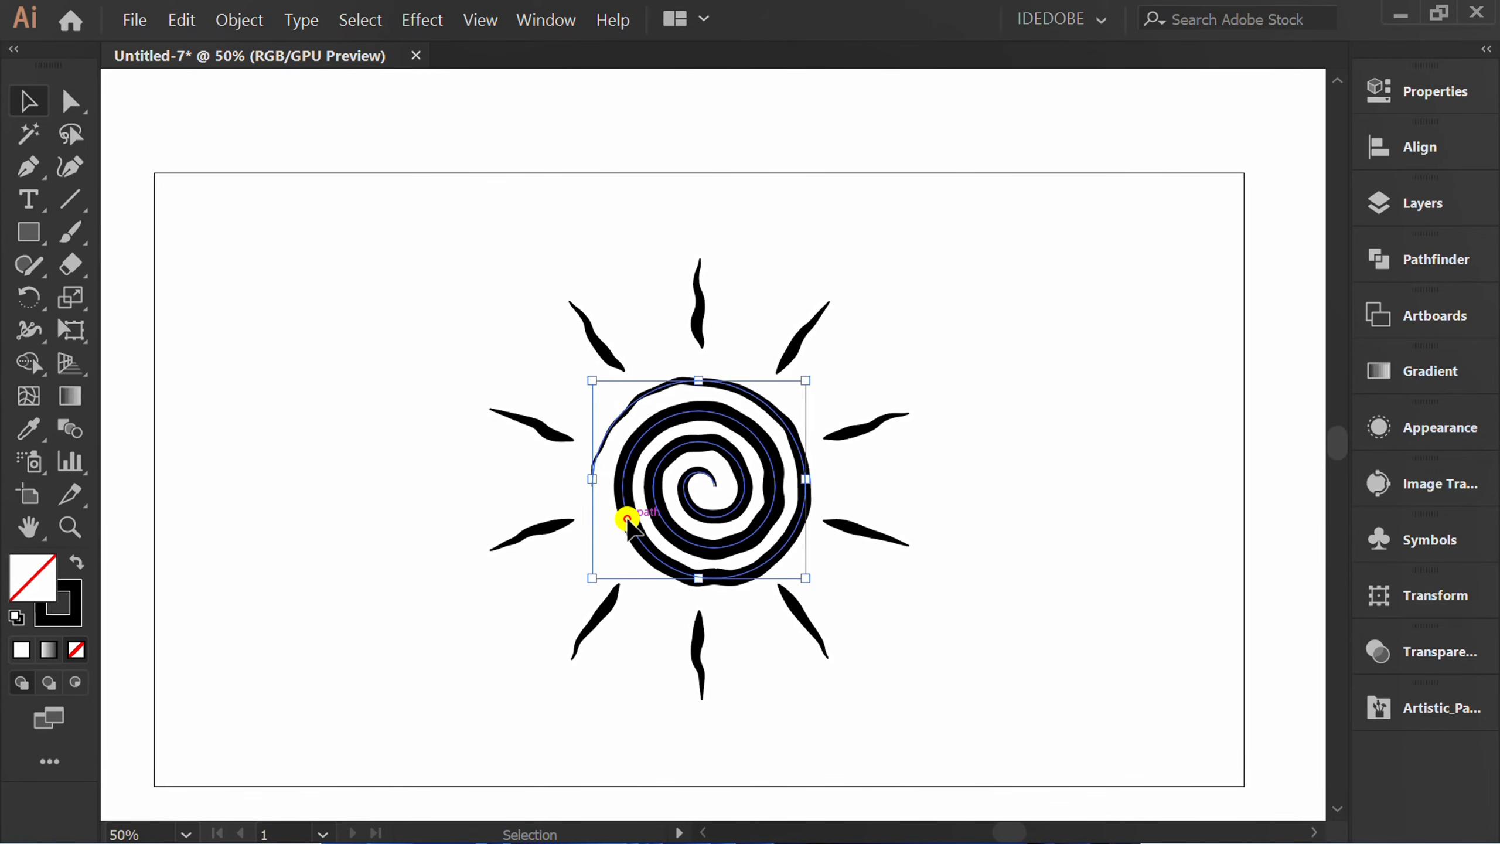
key("Left")
key("Left")
key("Left")
key("Left")
key("Left")
key("Left")
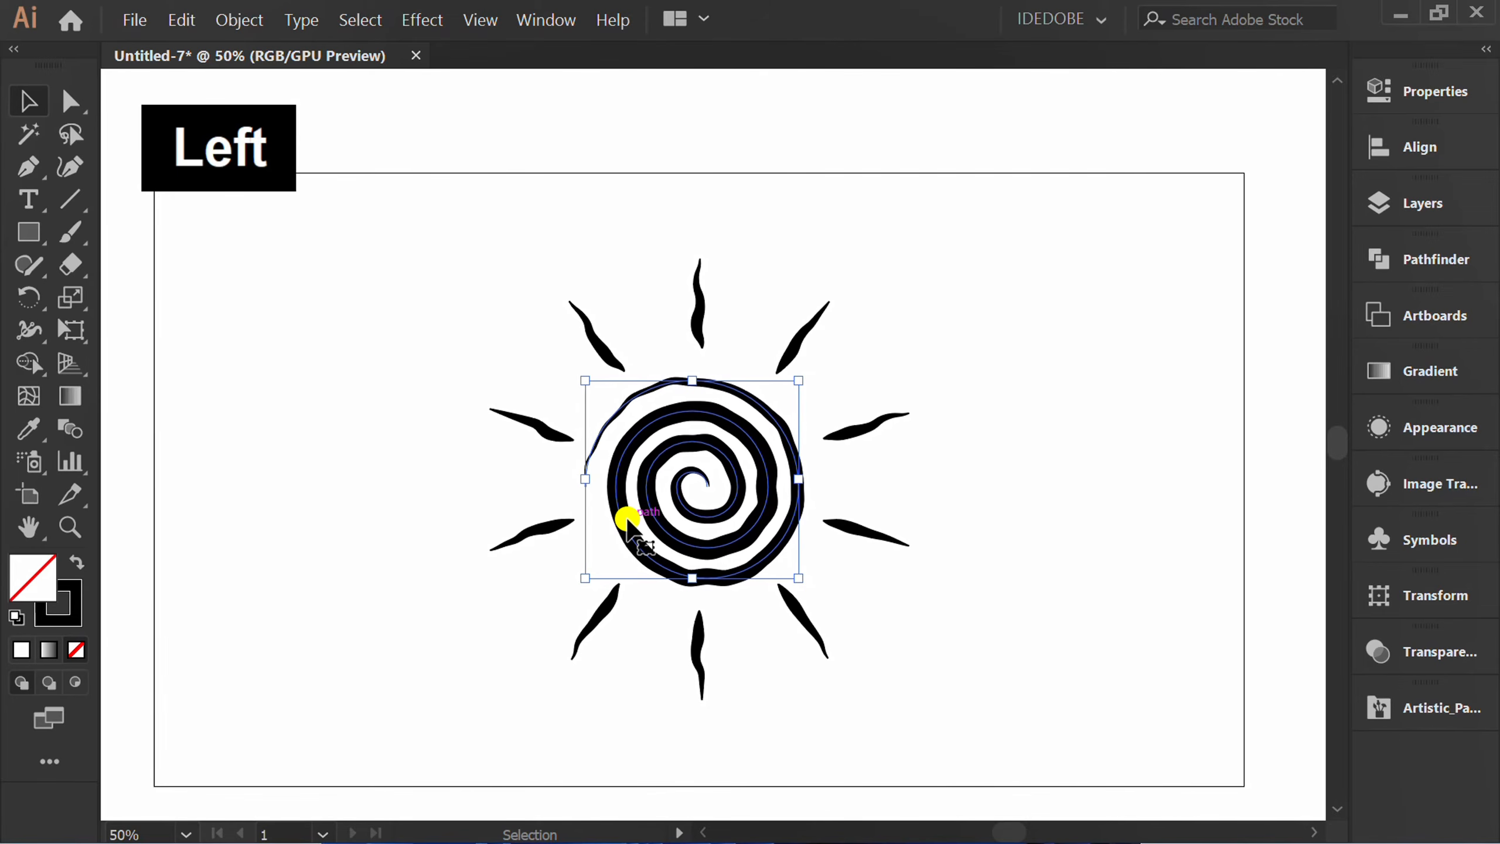
left_click(444, 617)
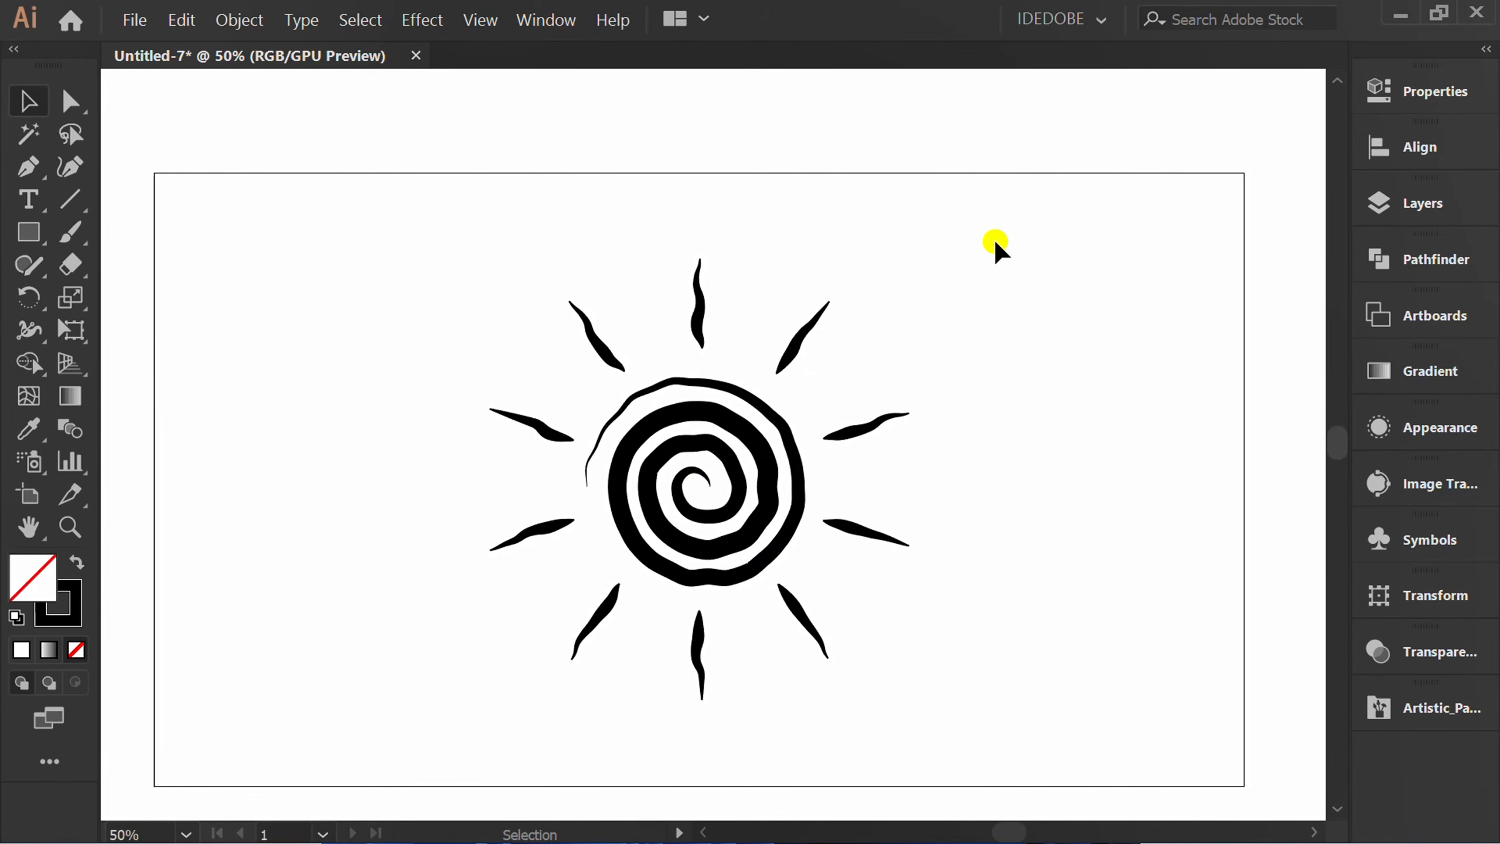
- Select the spiral and all rays, expand their appearance into filled shapes and group them
left_click_drag(994, 236, 410, 701)
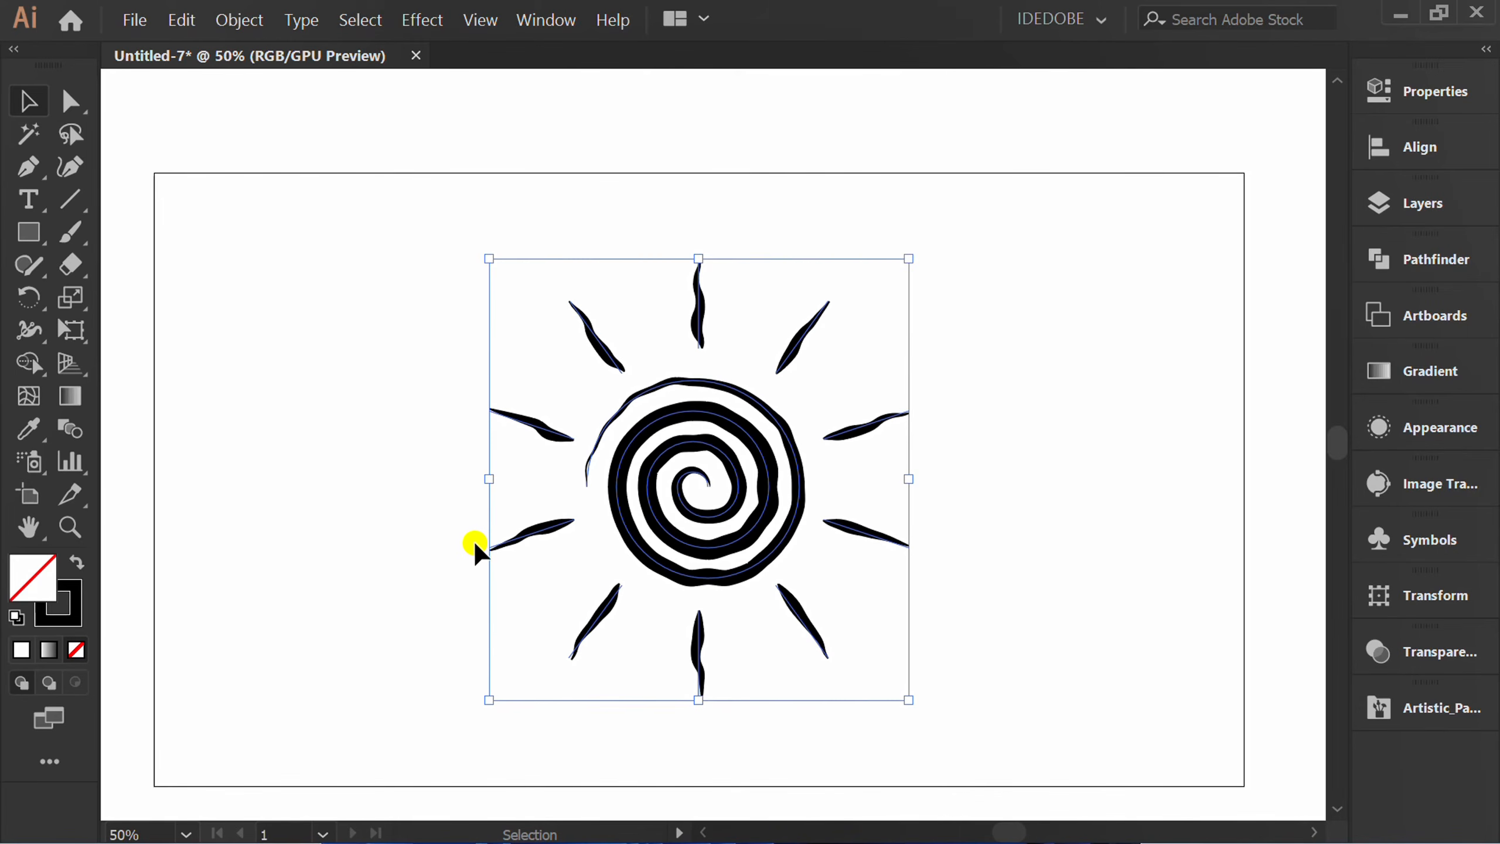
left_click(231, 19)
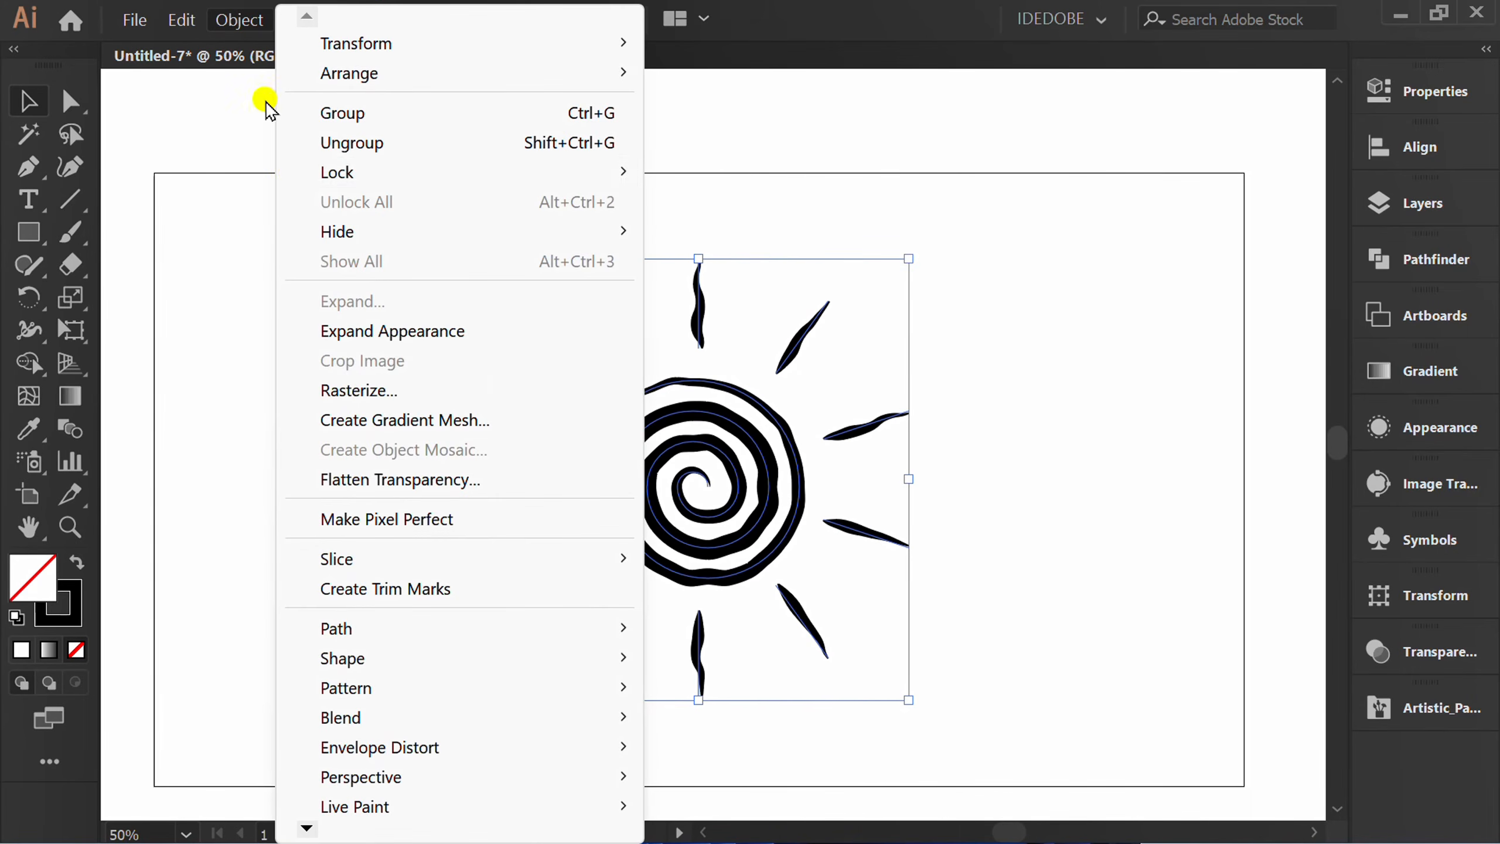
left_click(381, 329)
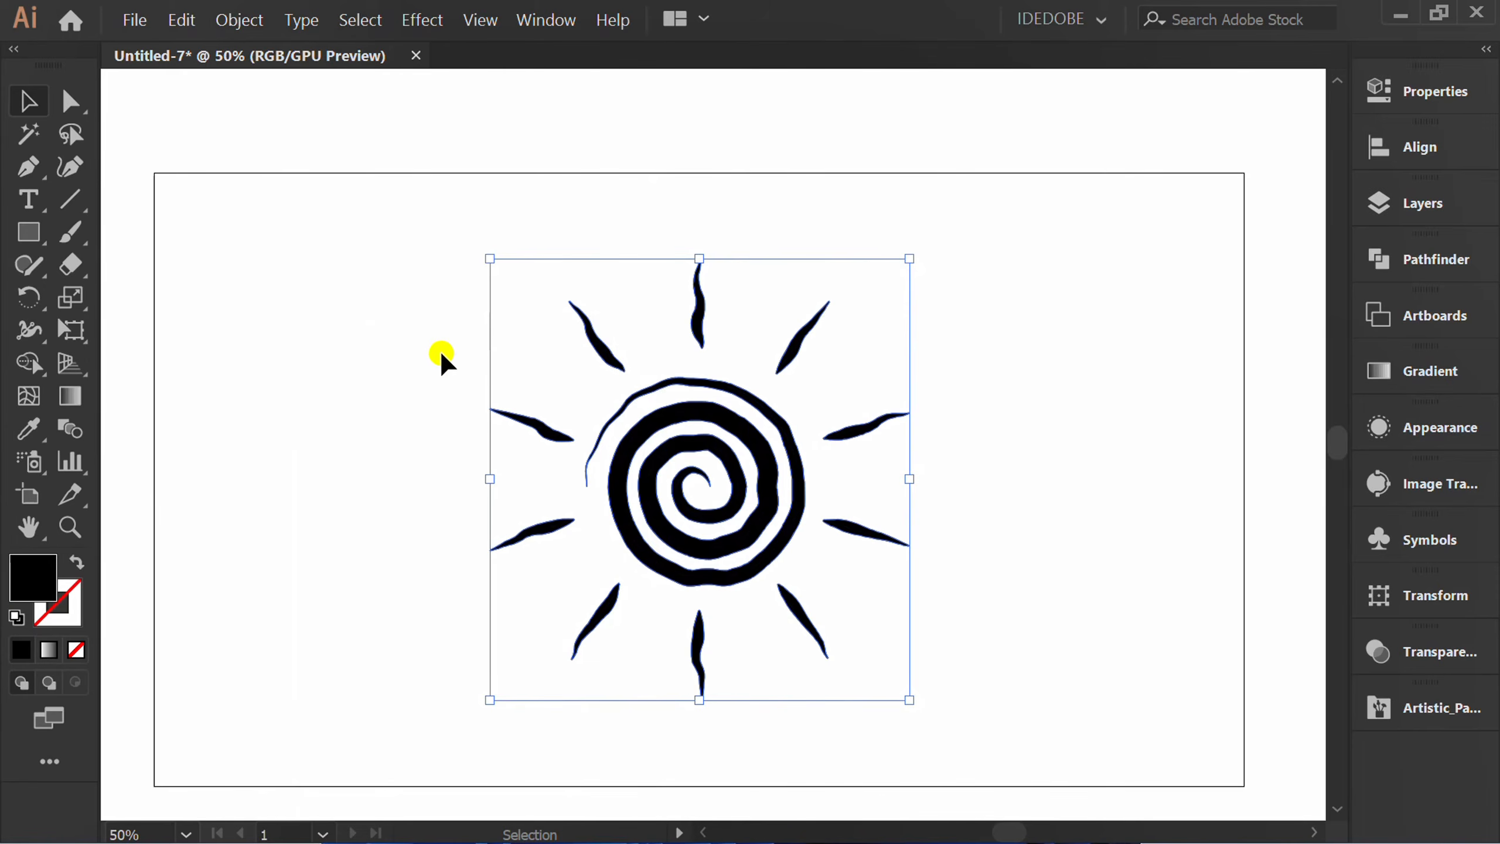
right_click(517, 353)
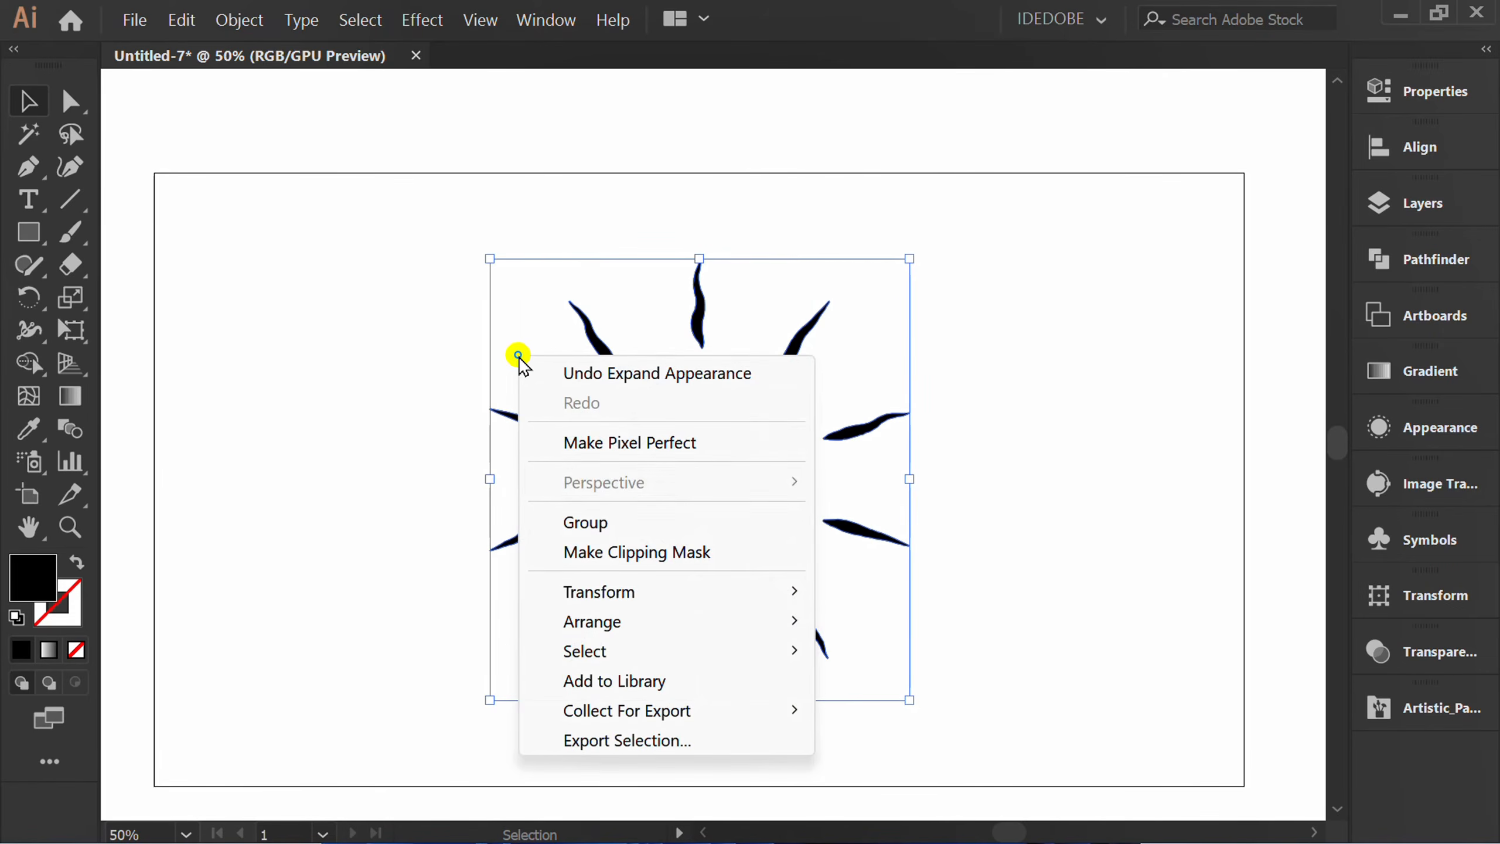
left_click(681, 522)
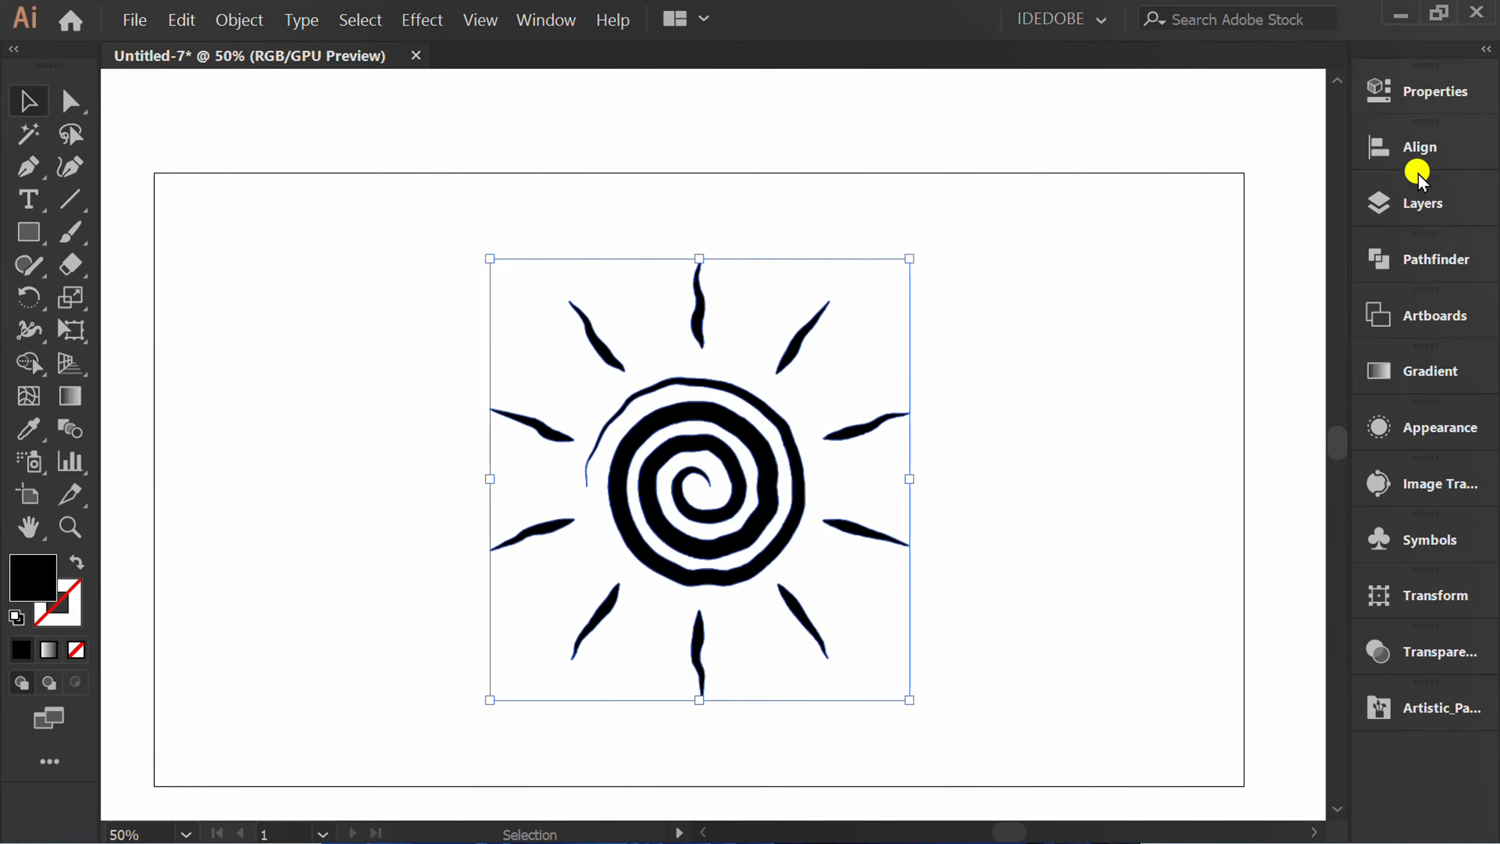
- Turn the grouped sun into a compound shape with Pathfinder
left_click(1432, 264)
left_click(1334, 241)
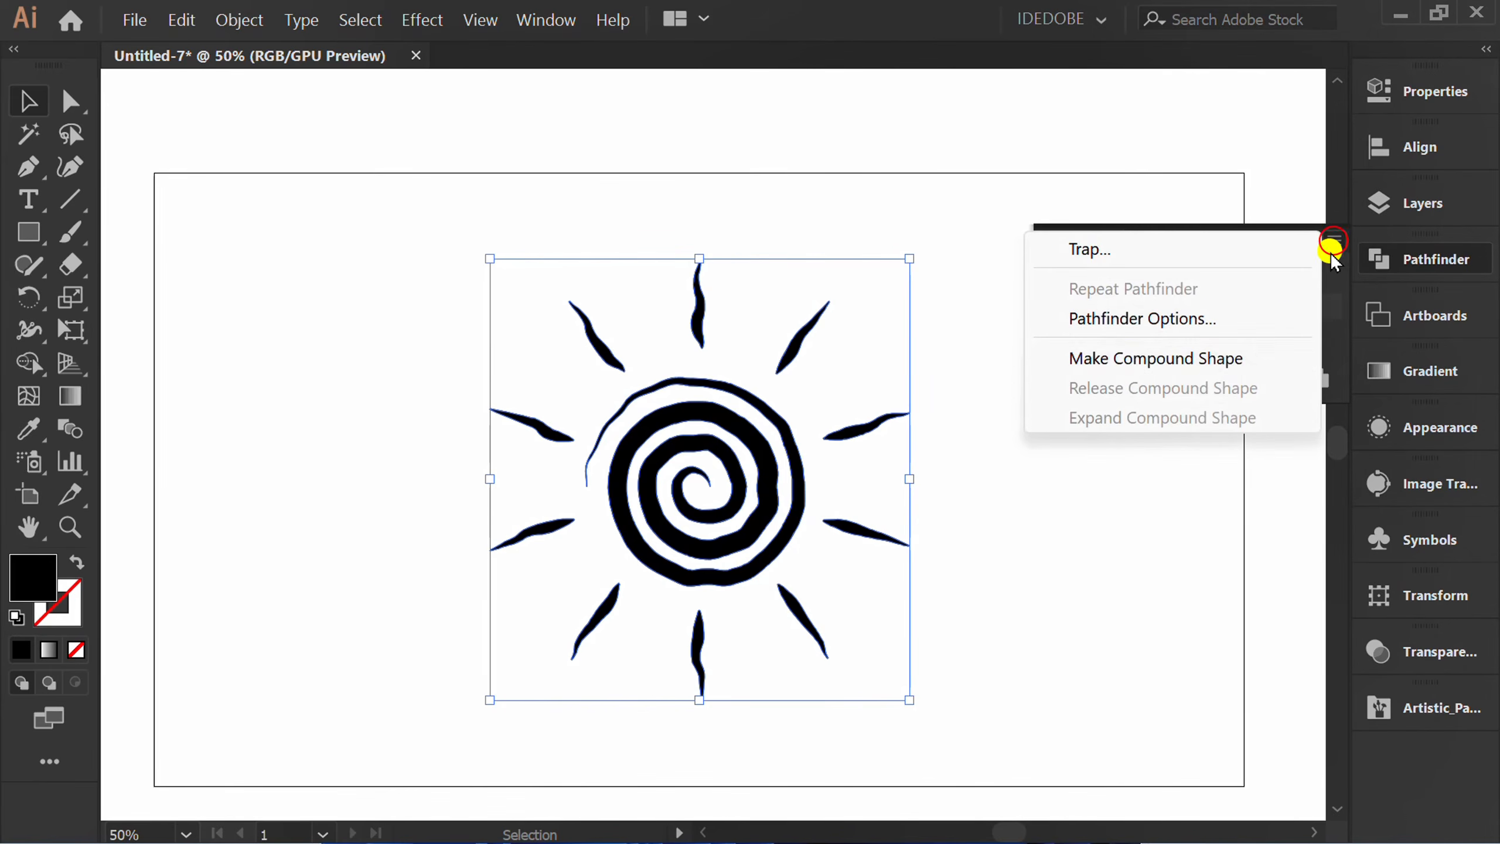
left_click(1158, 361)
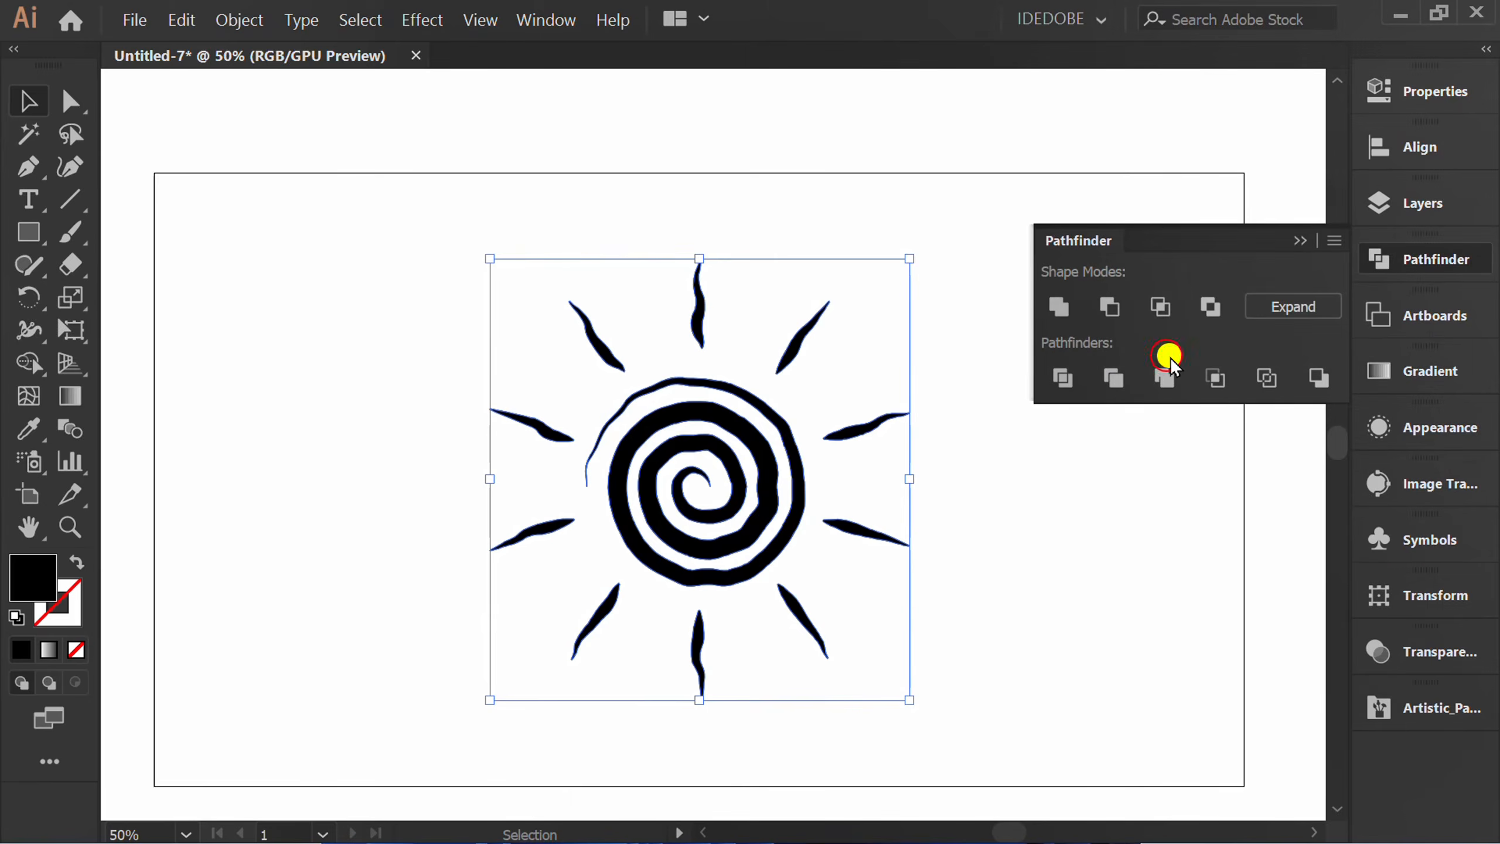
left_click(1302, 241)
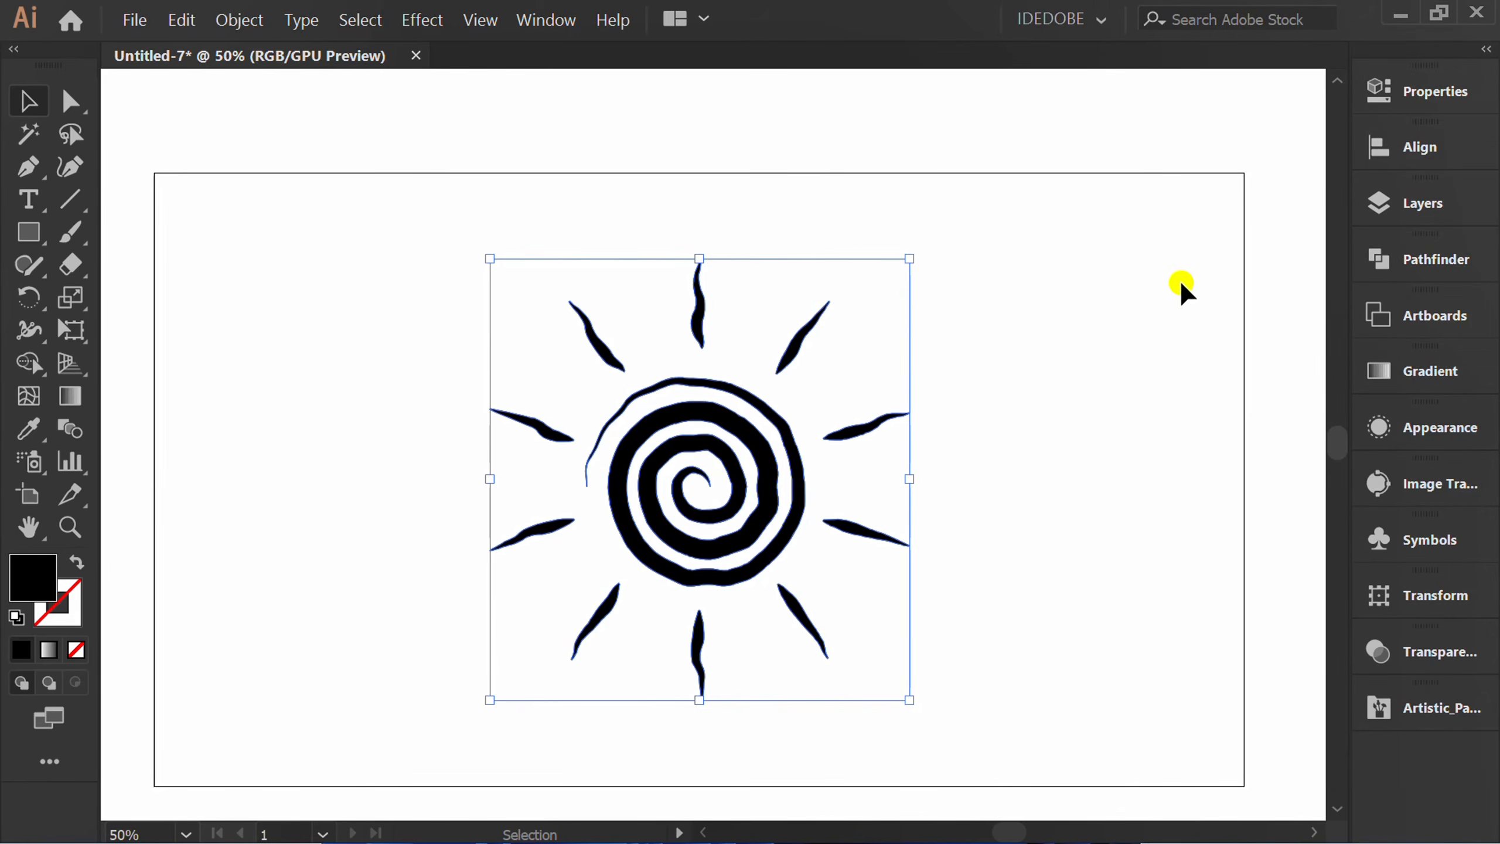
- Load the Metals gradient swatch library and fill the sun with its first swatch, the linear gold gradient
left_click(1419, 89)
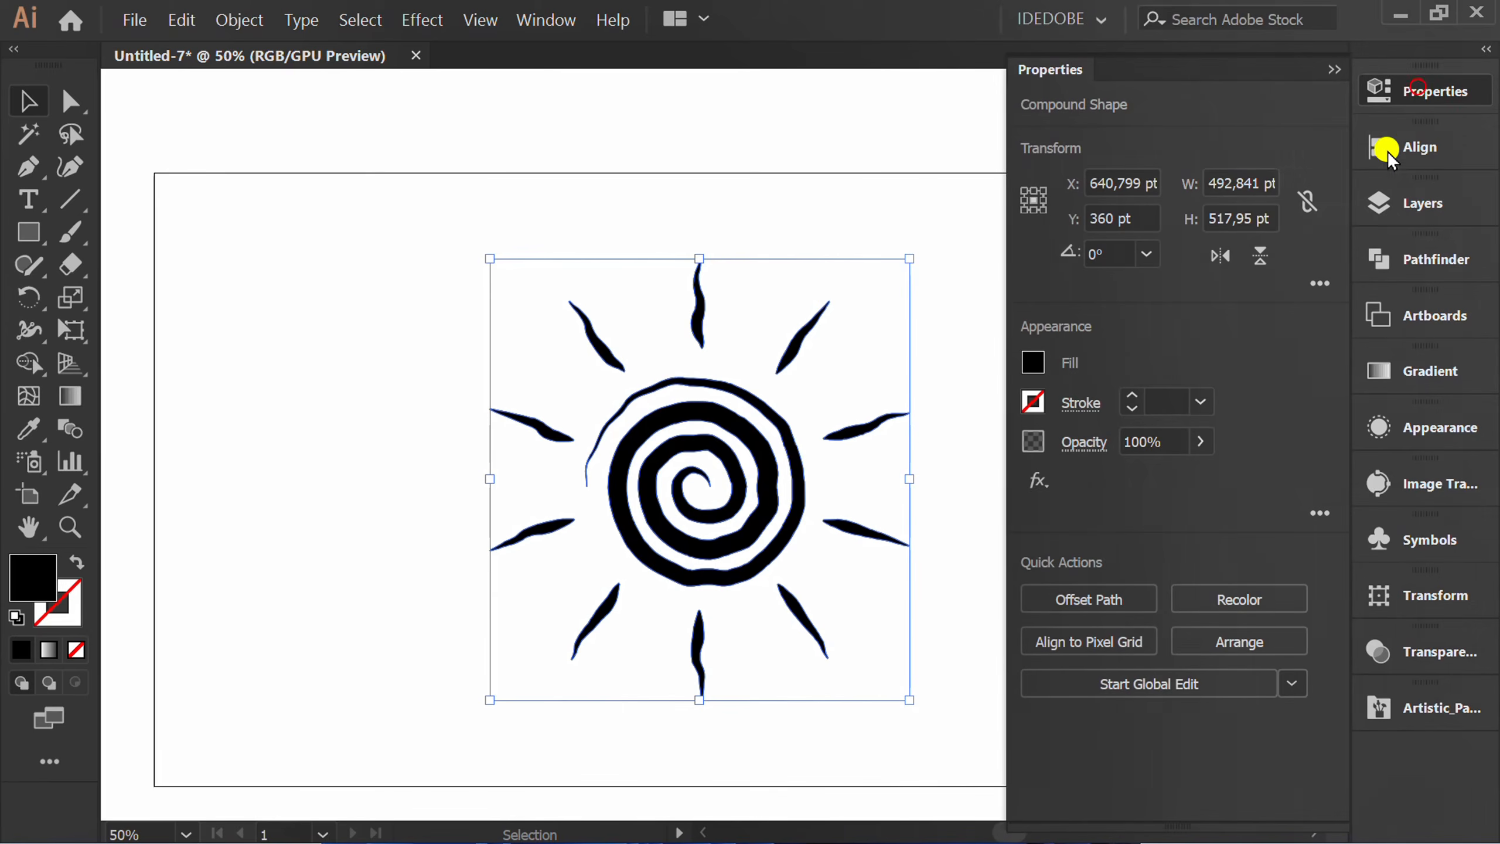
left_click(1033, 361)
left_click(740, 675)
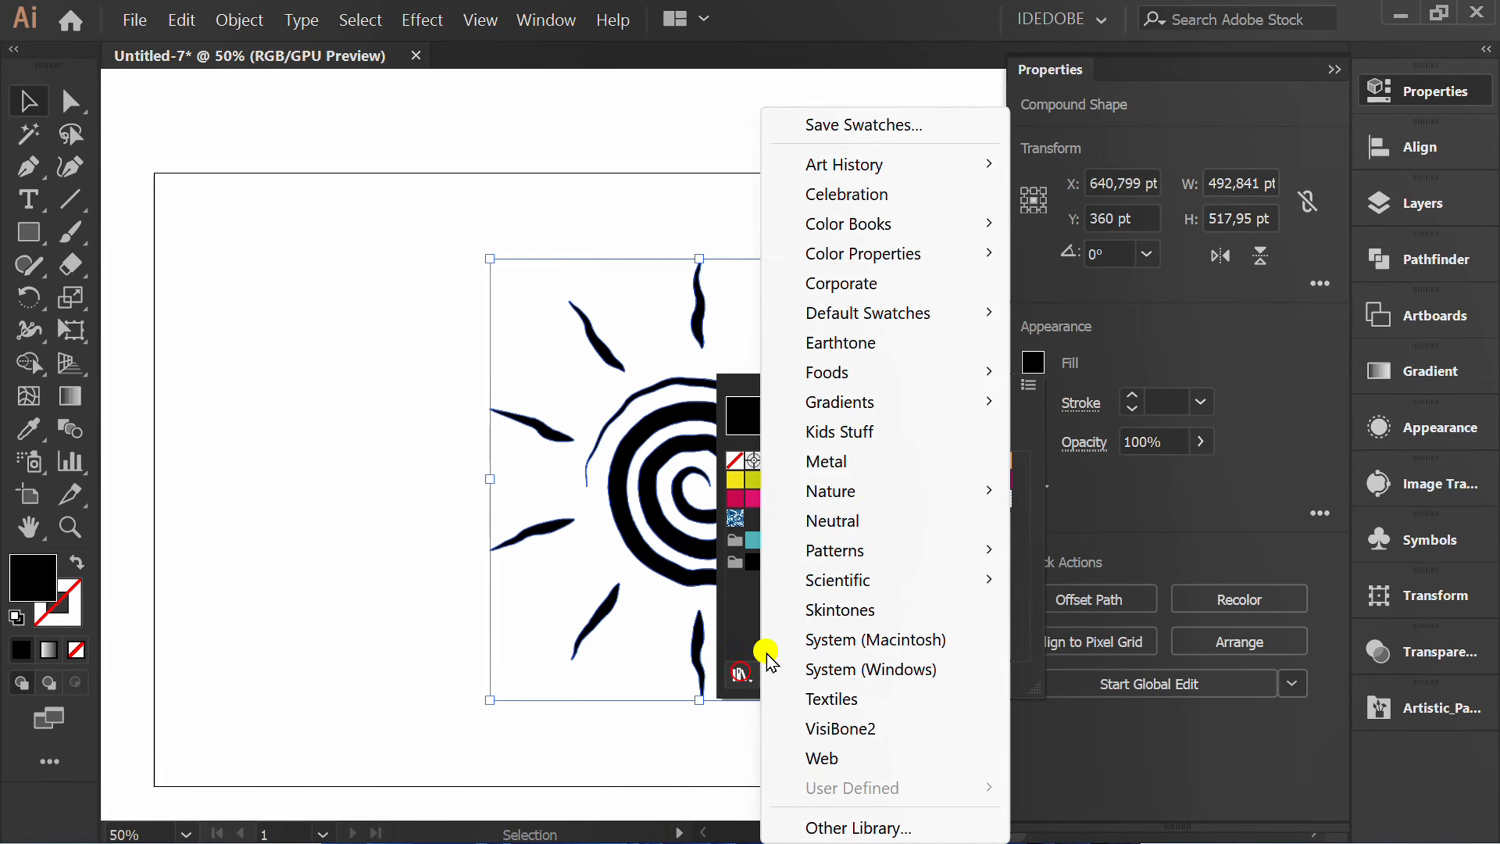
mouse_move(915, 399)
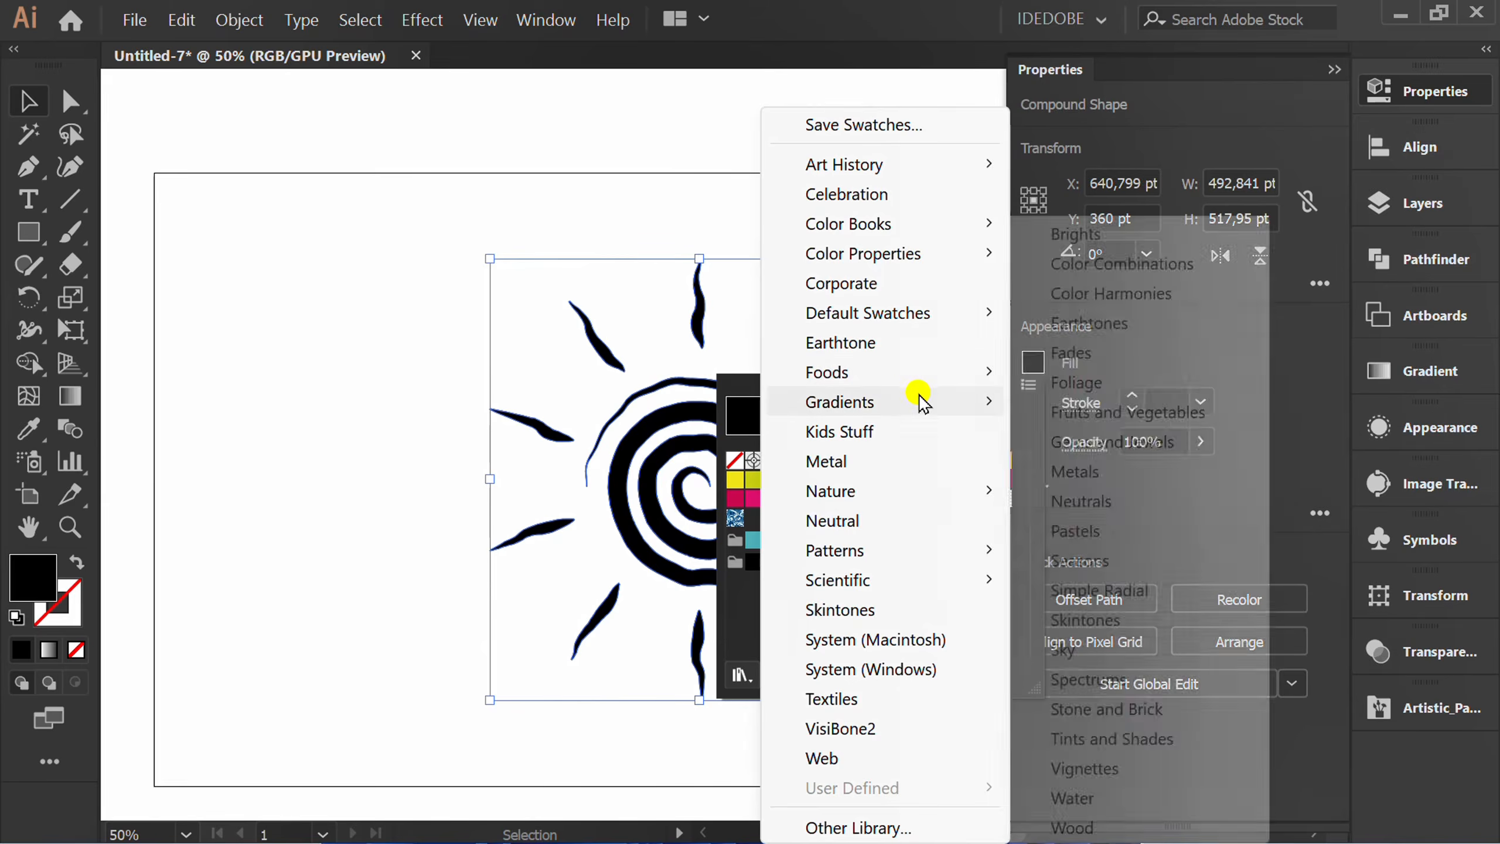
left_click(1120, 472)
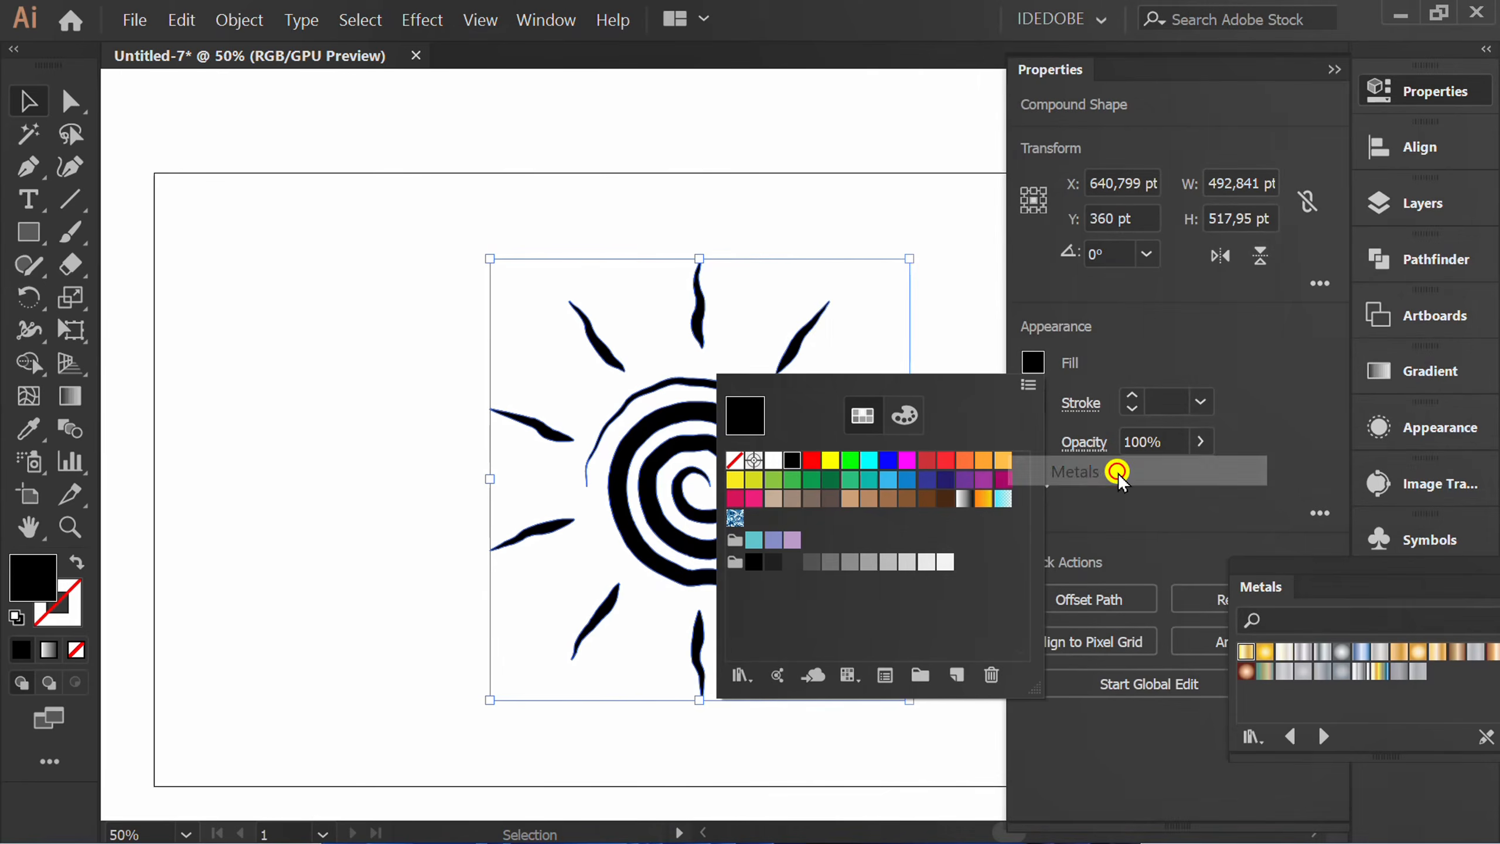
left_click(1326, 562)
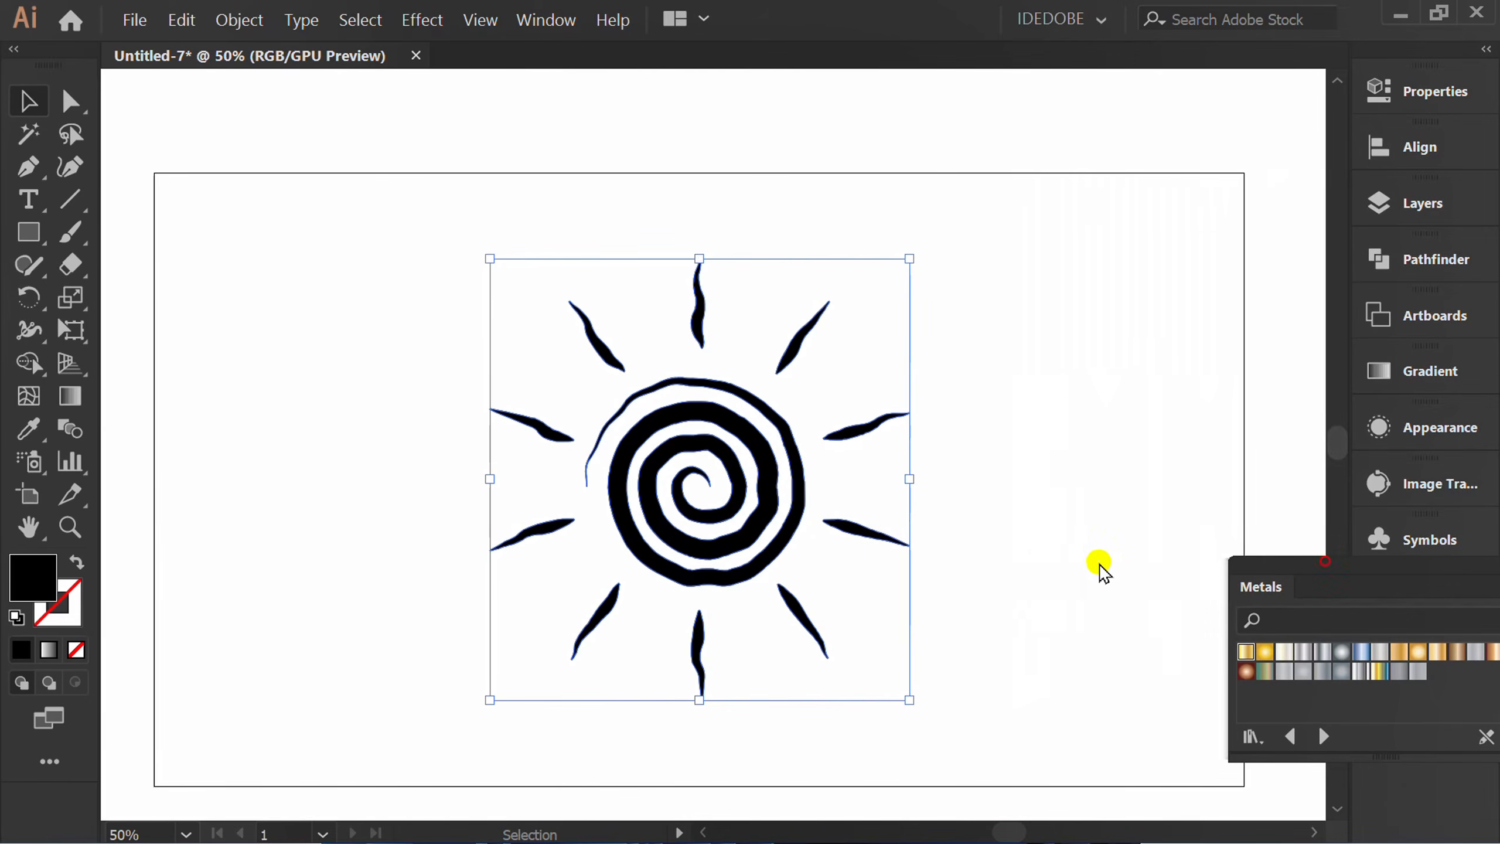
left_click_drag(1299, 562, 1045, 185)
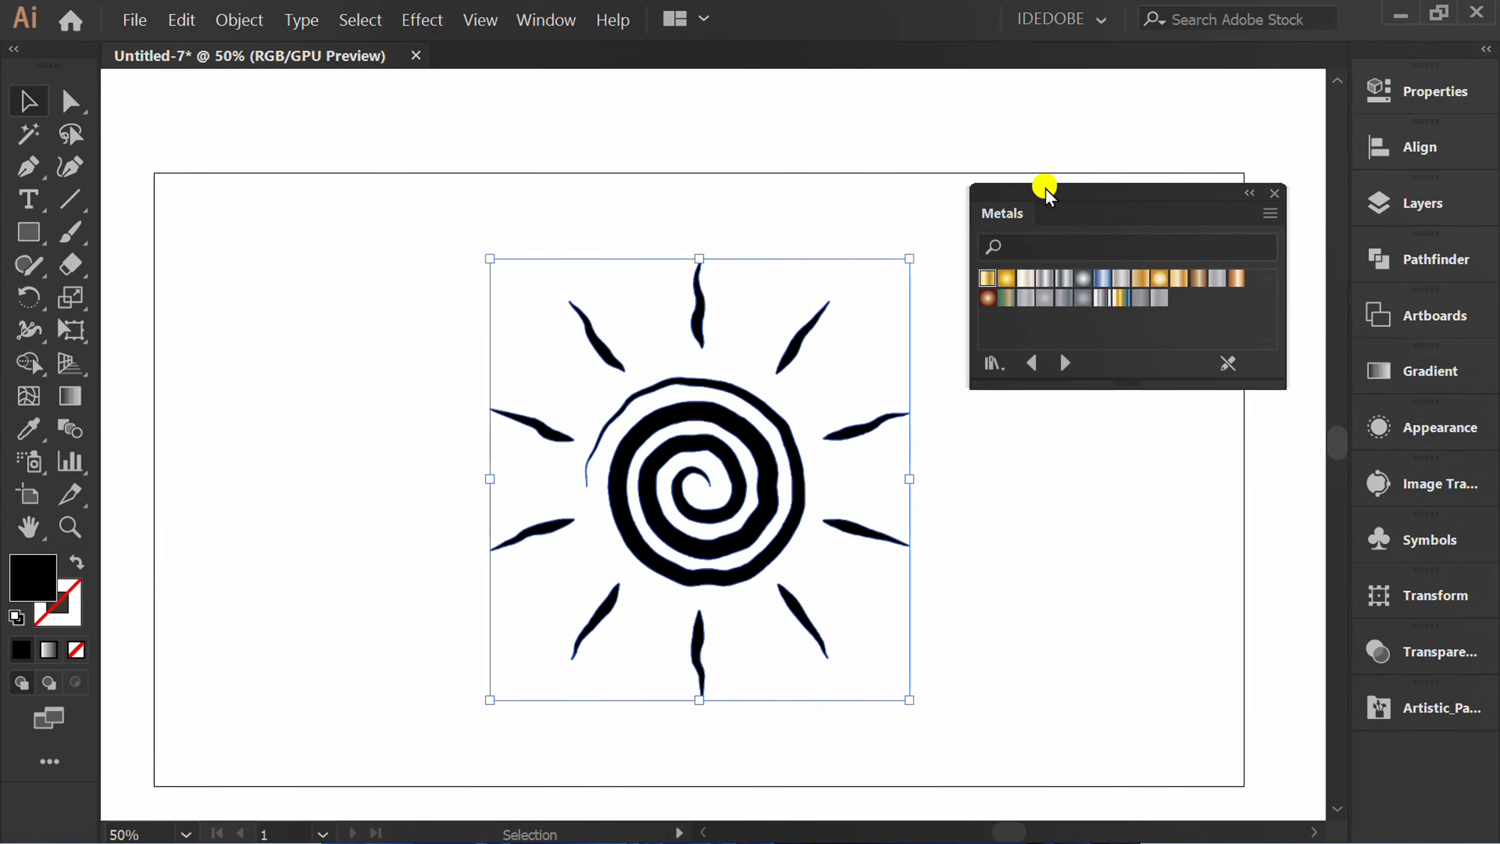
left_click(986, 281)
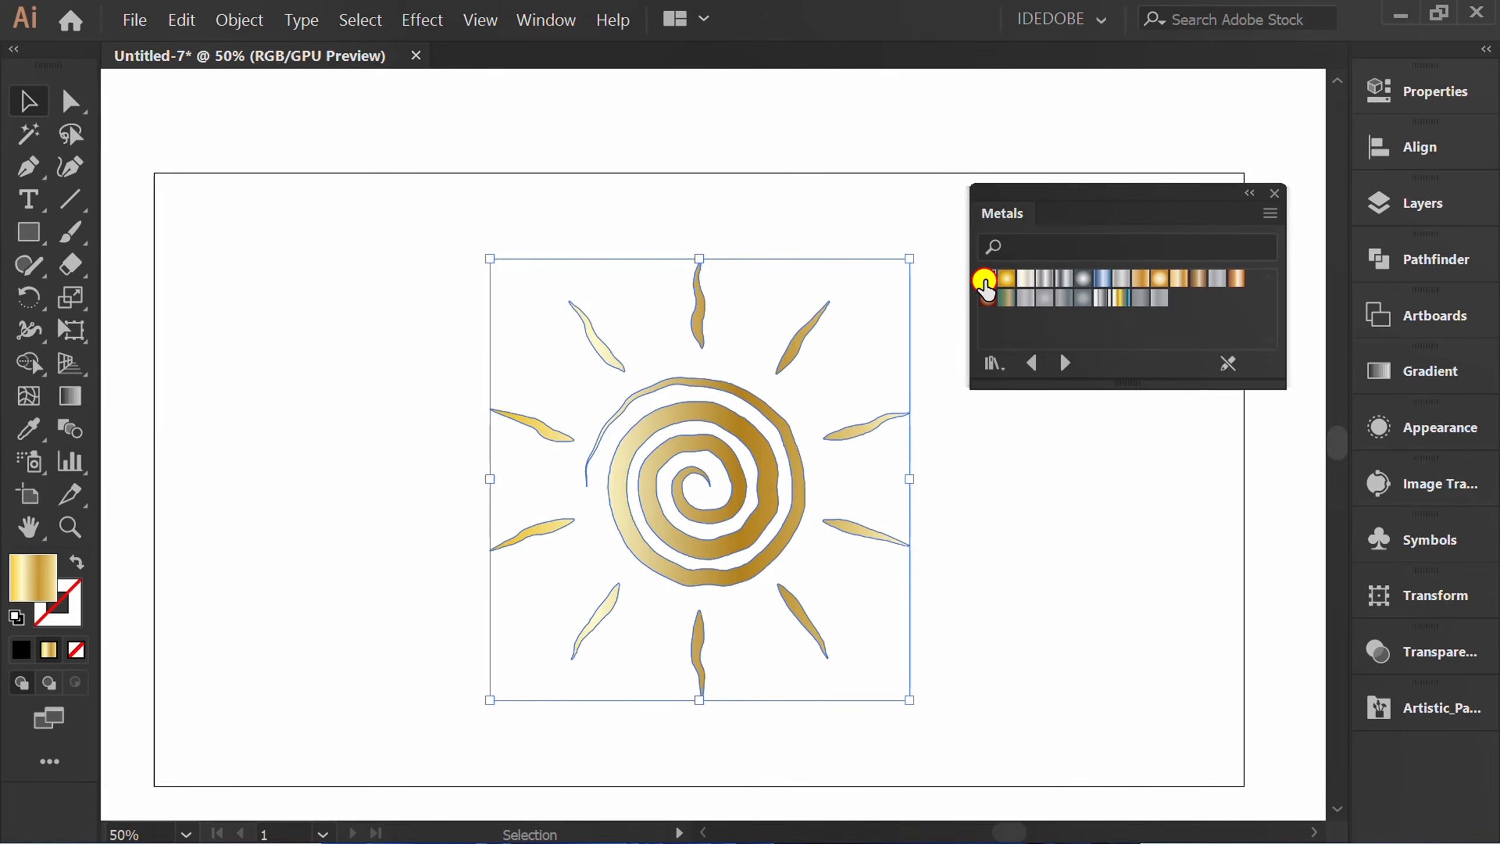
- Set the sun's gold gradient angle to -45°, dock the floating Metals swatch library and deselect the sun
left_click(1419, 375)
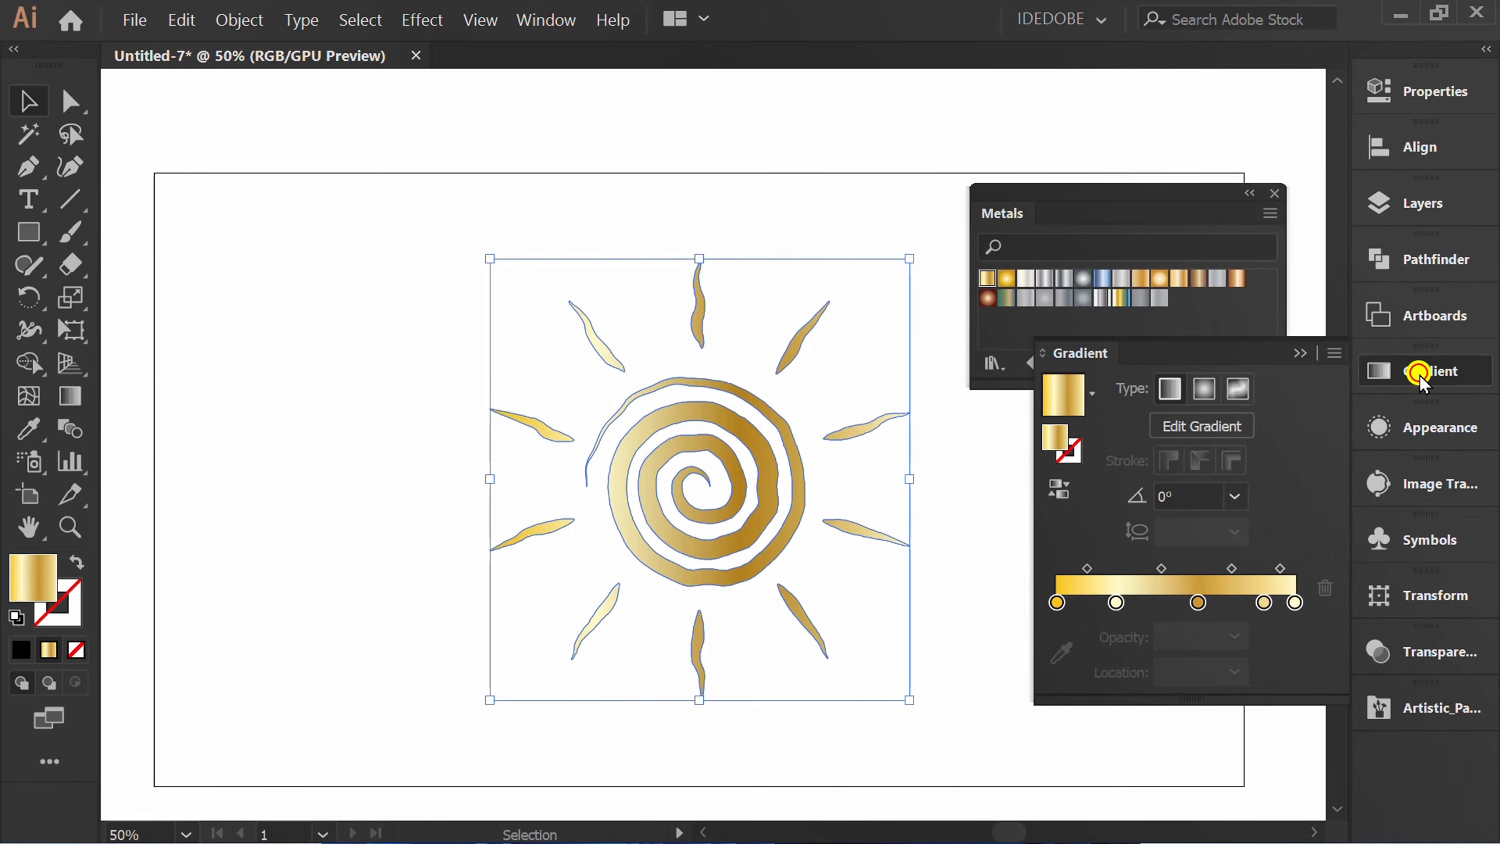
left_click(1242, 505)
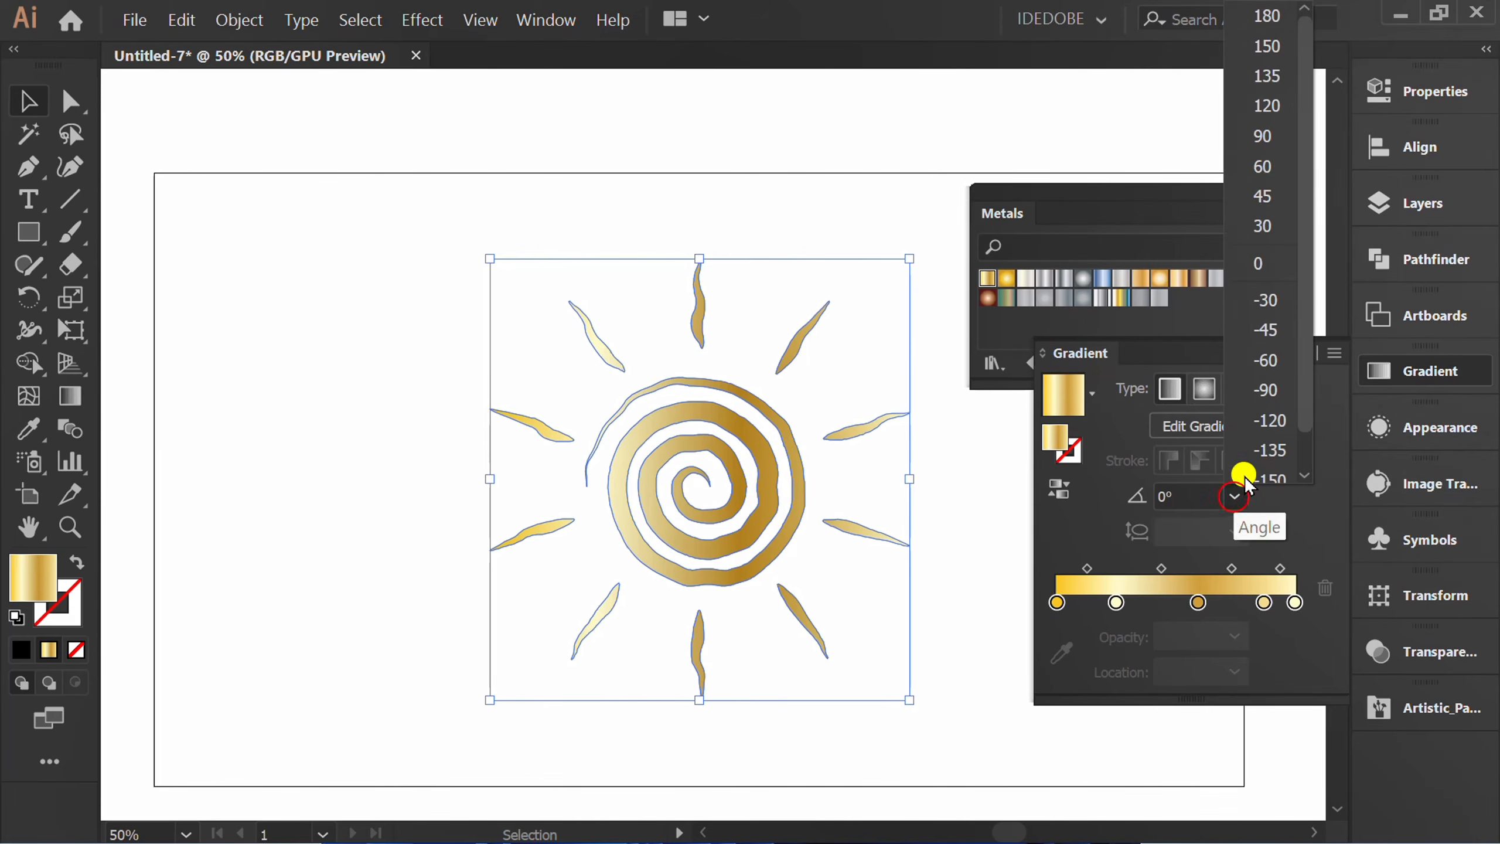
left_click(1272, 332)
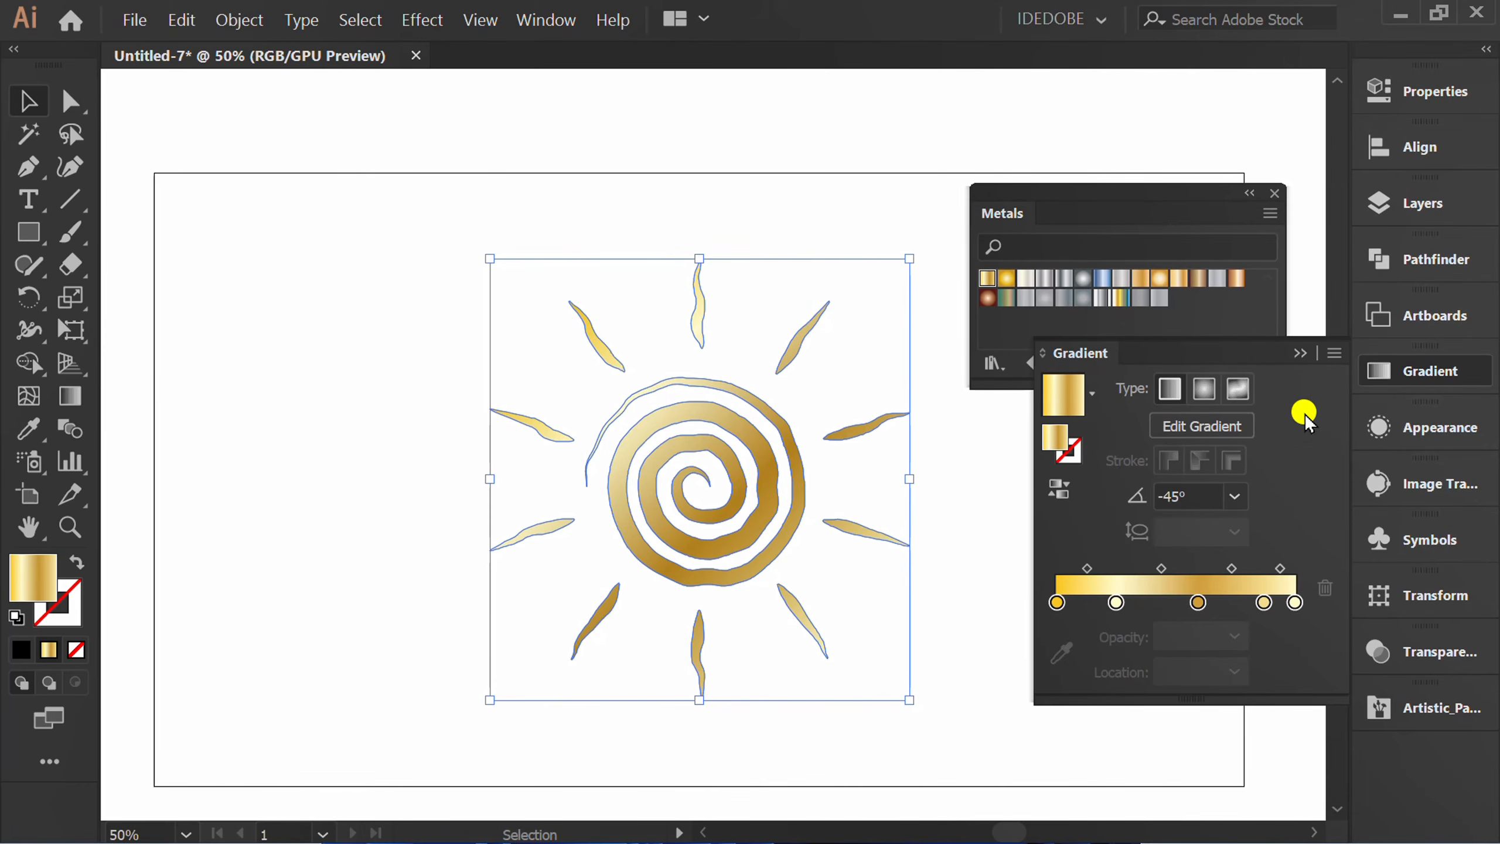
left_click(1301, 354)
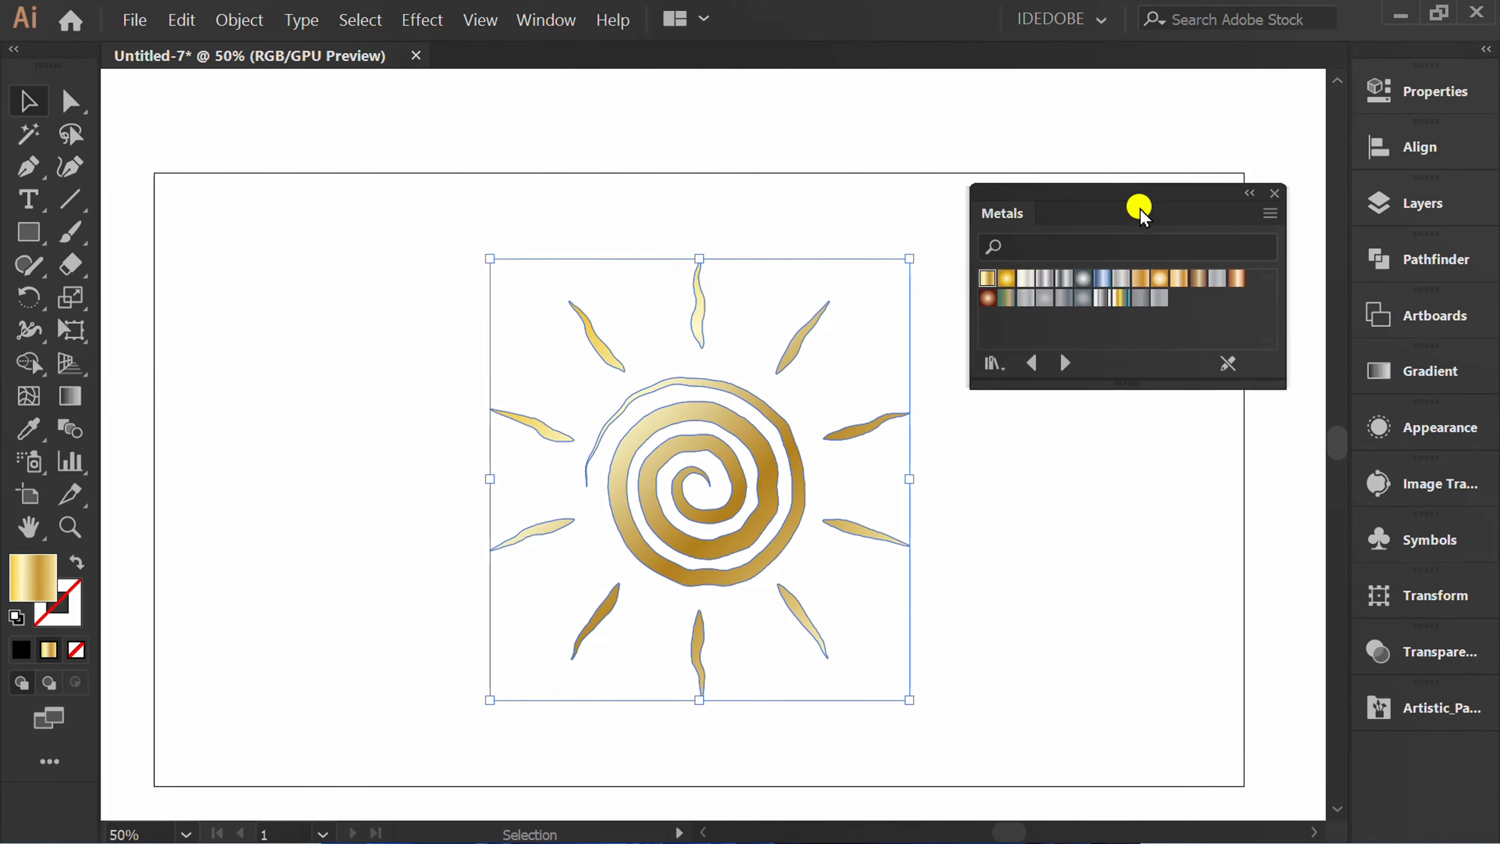
left_click_drag(1132, 188, 1384, 749)
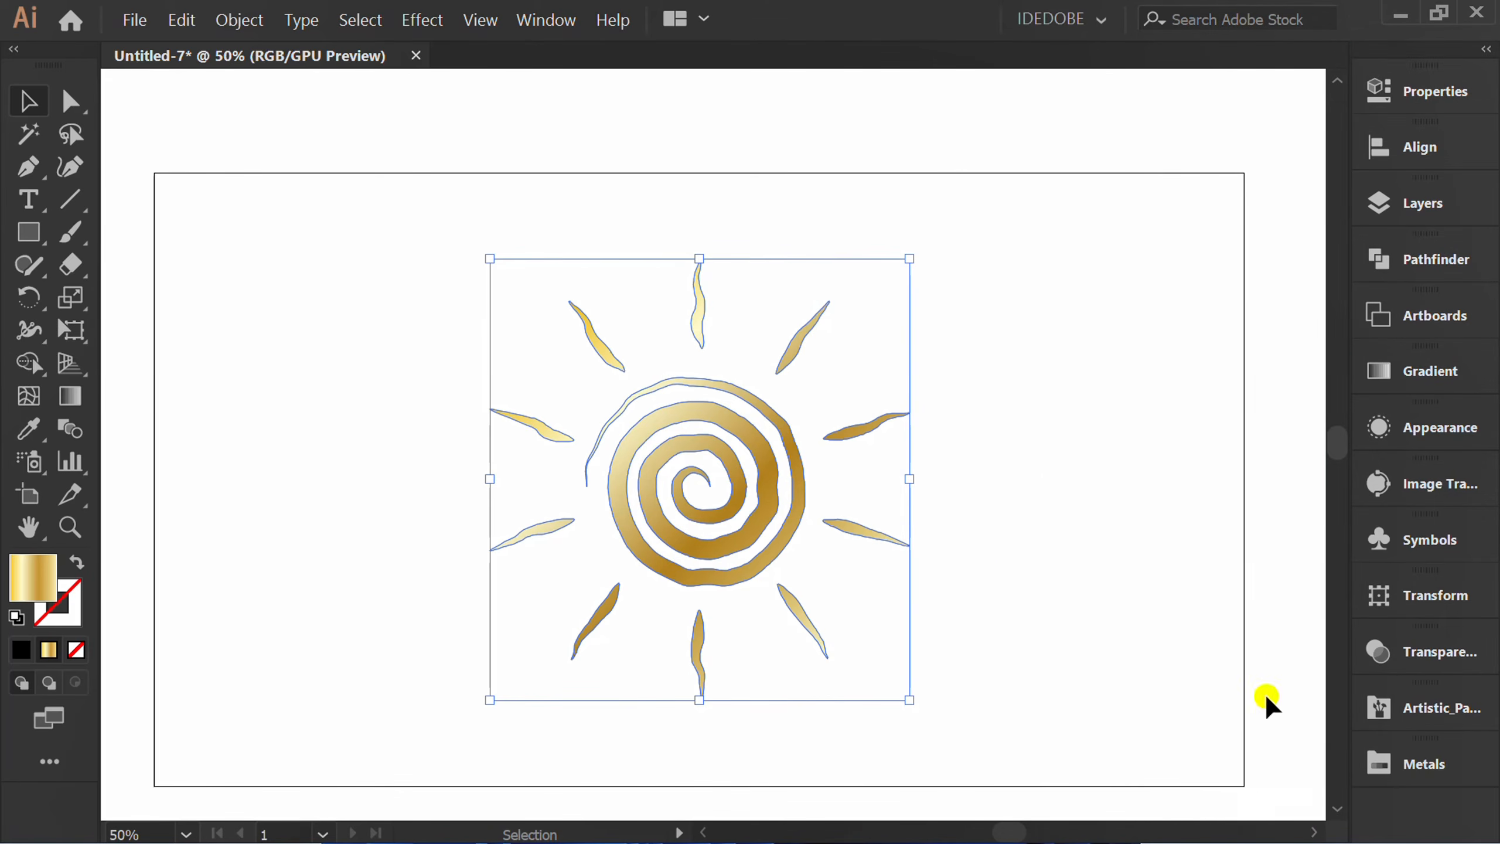
left_click(1004, 570)
- Draw a rectangle covering the whole artboard, filled with the dark brown-to-black radial gradient, and send it behind the sun
key("ctrl+minus")
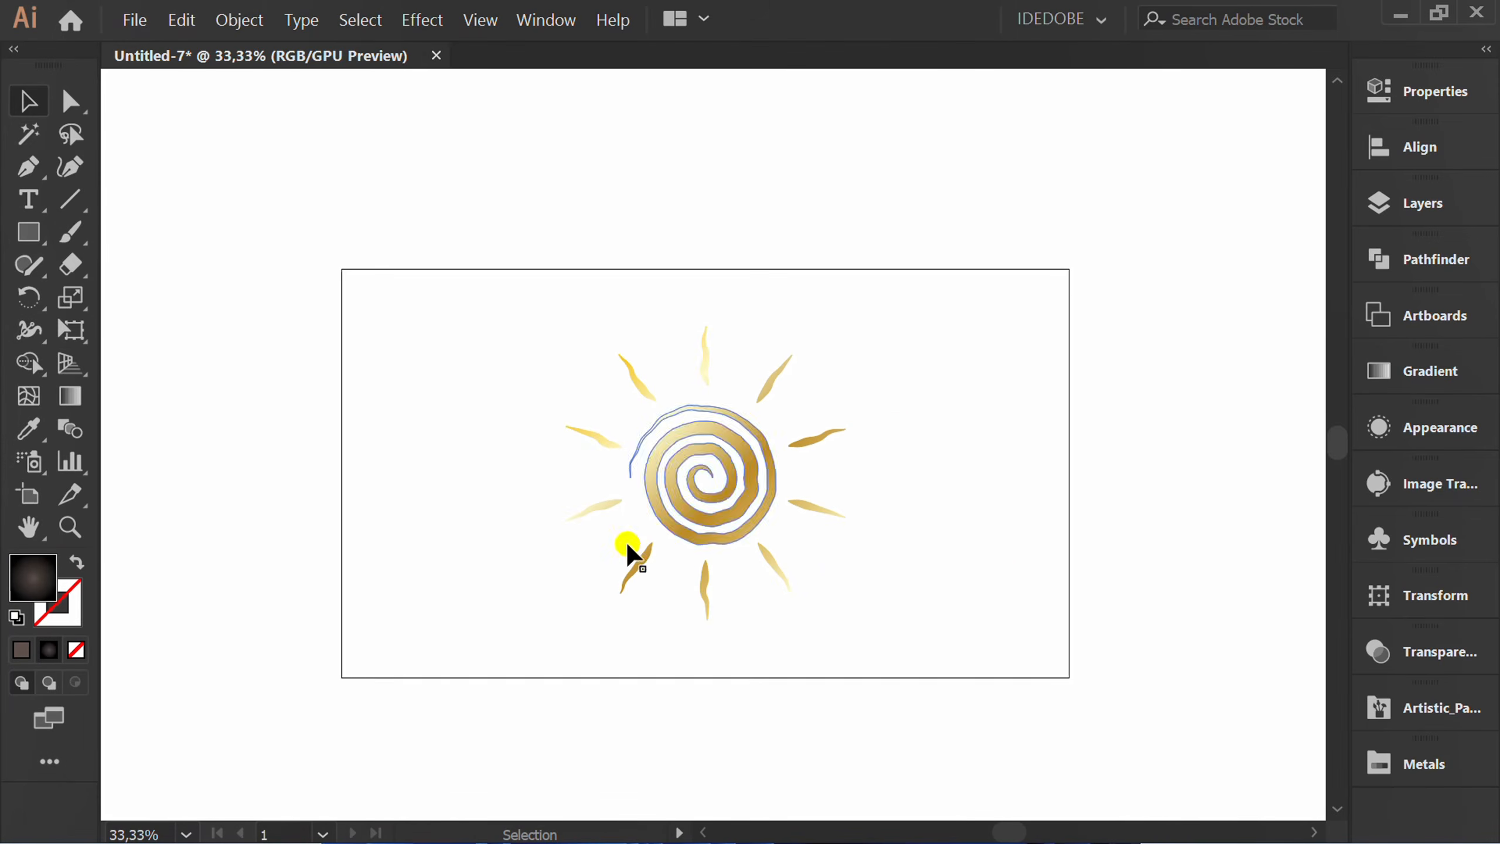
left_click_drag(26, 230, 151, 230)
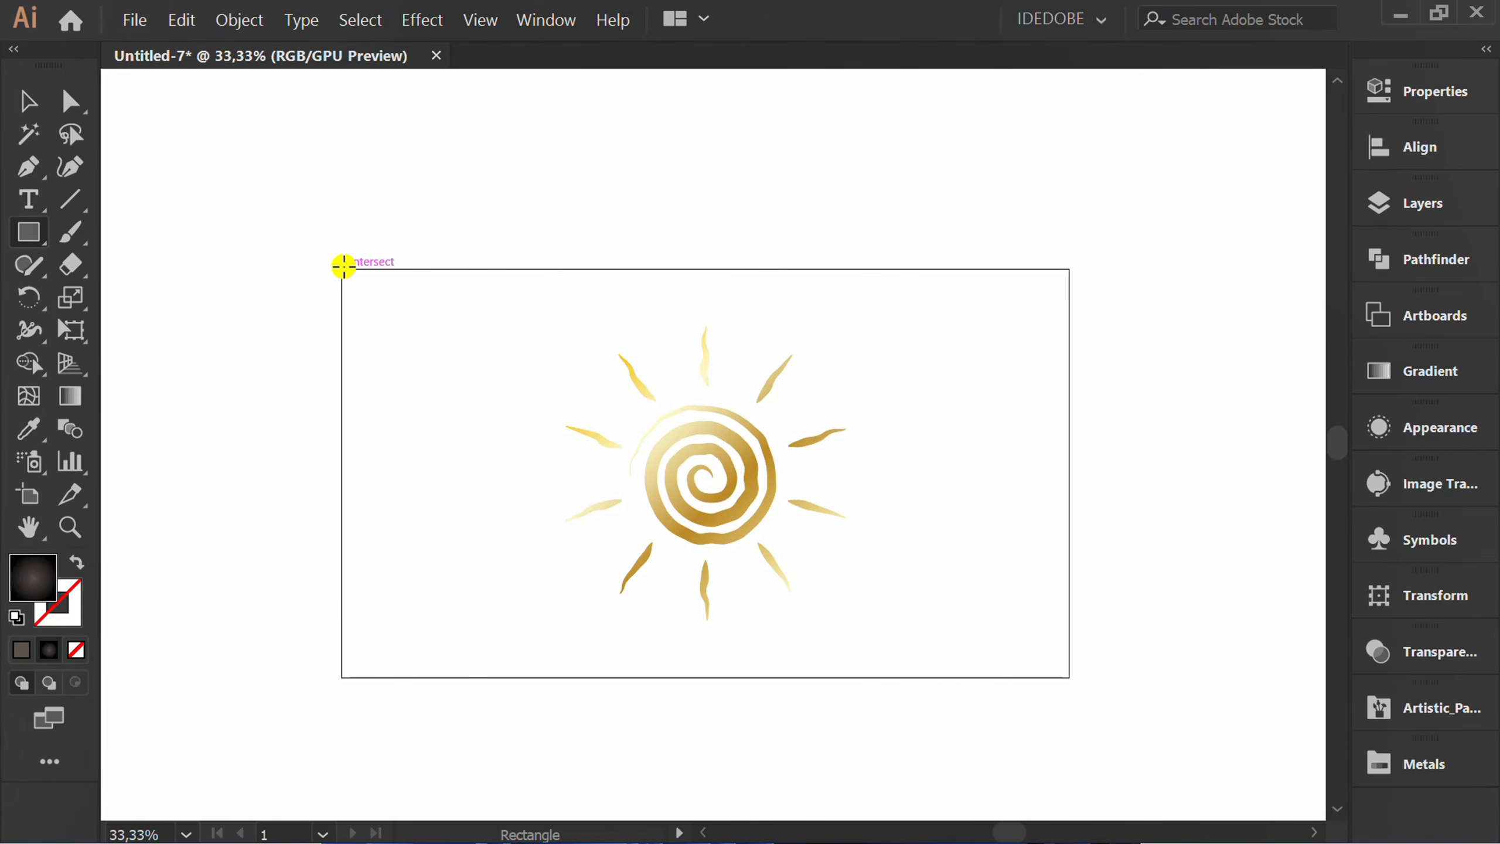
left_click_drag(343, 269, 1069, 678)
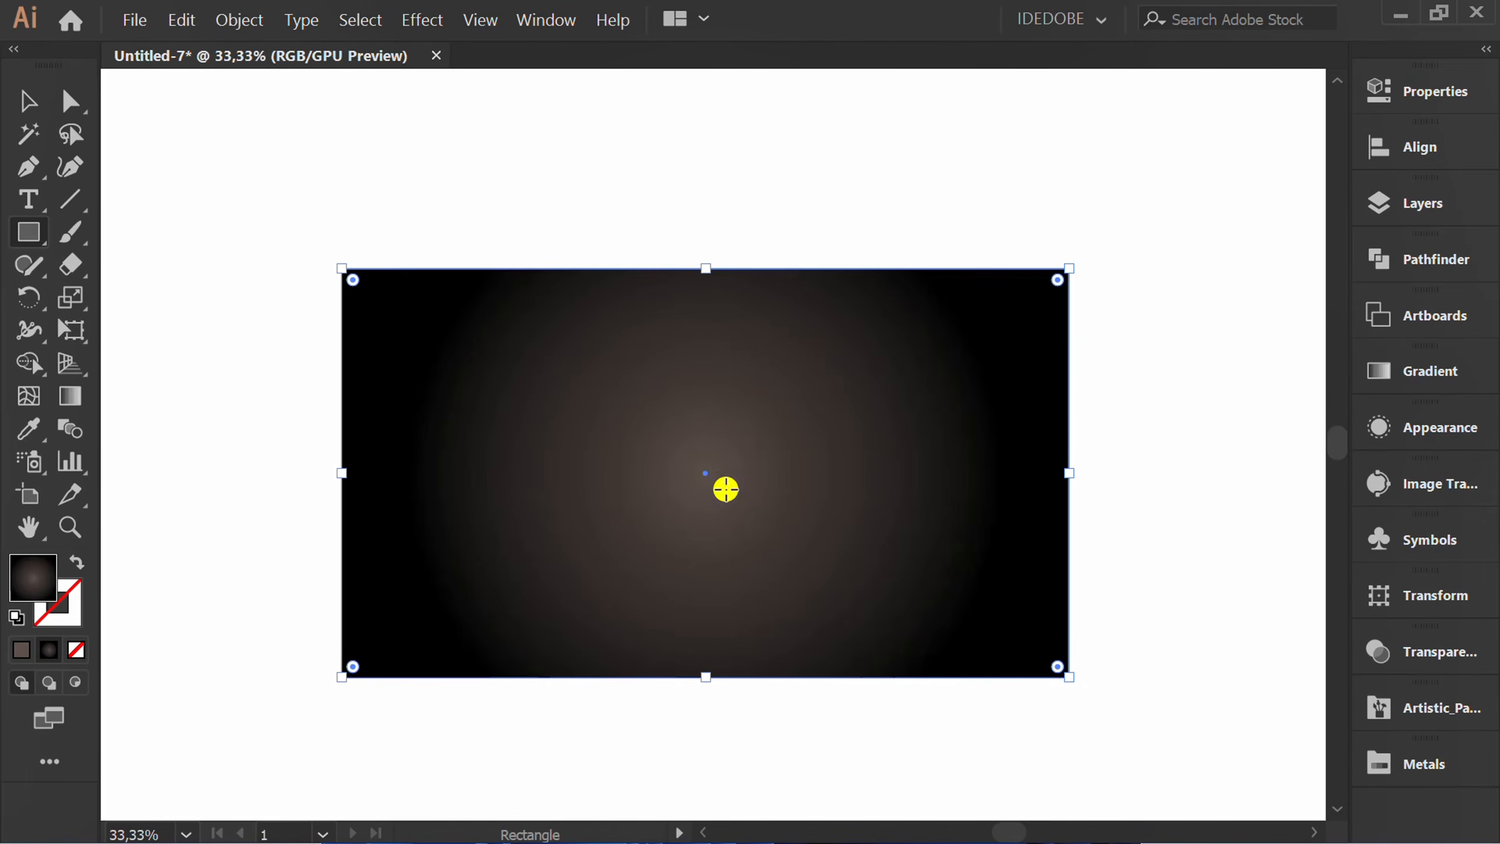
right_click(393, 317)
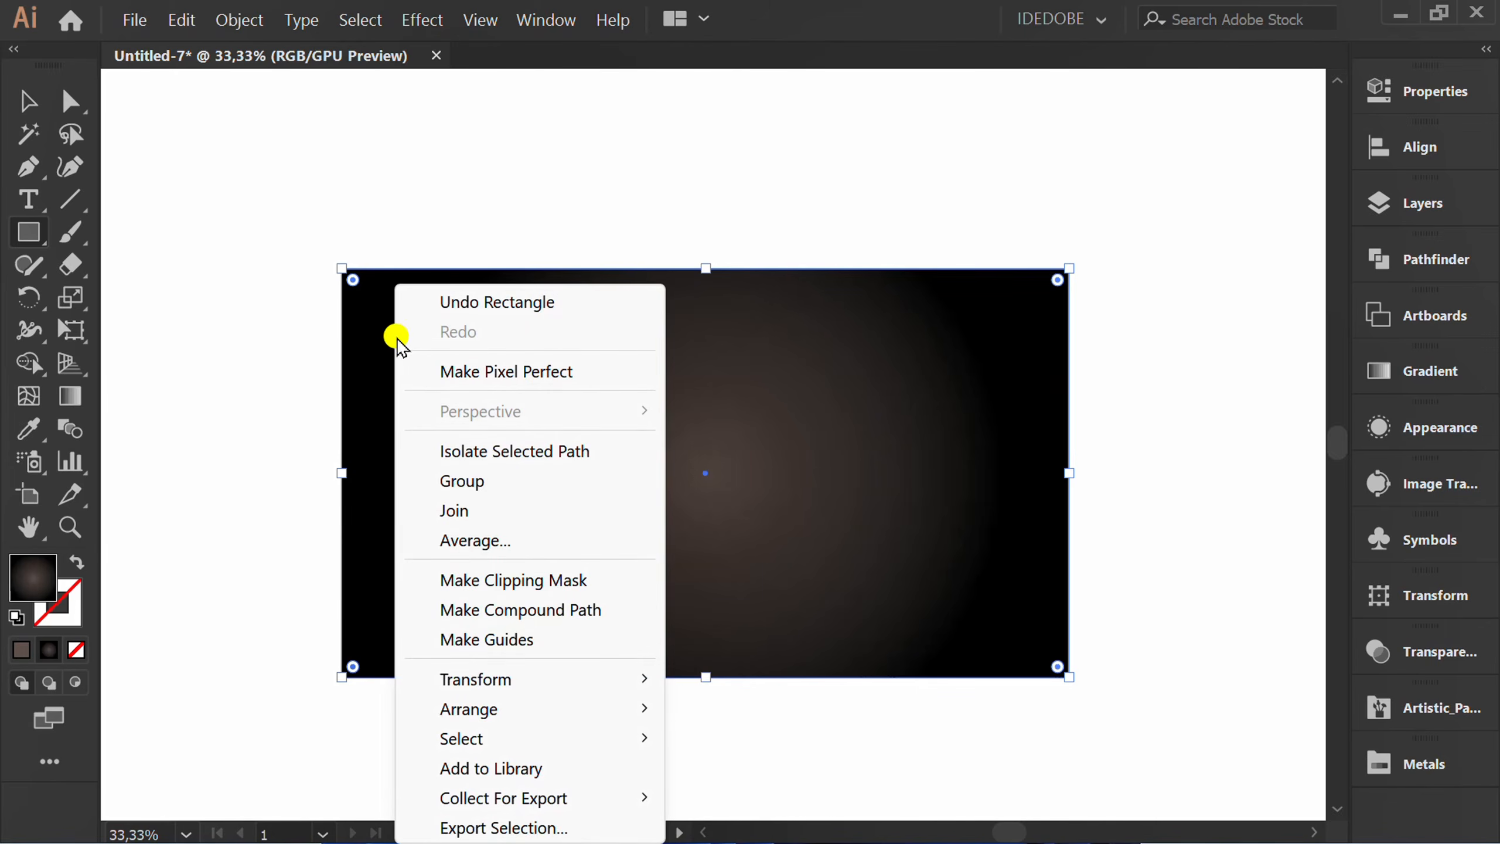
mouse_move(570, 709)
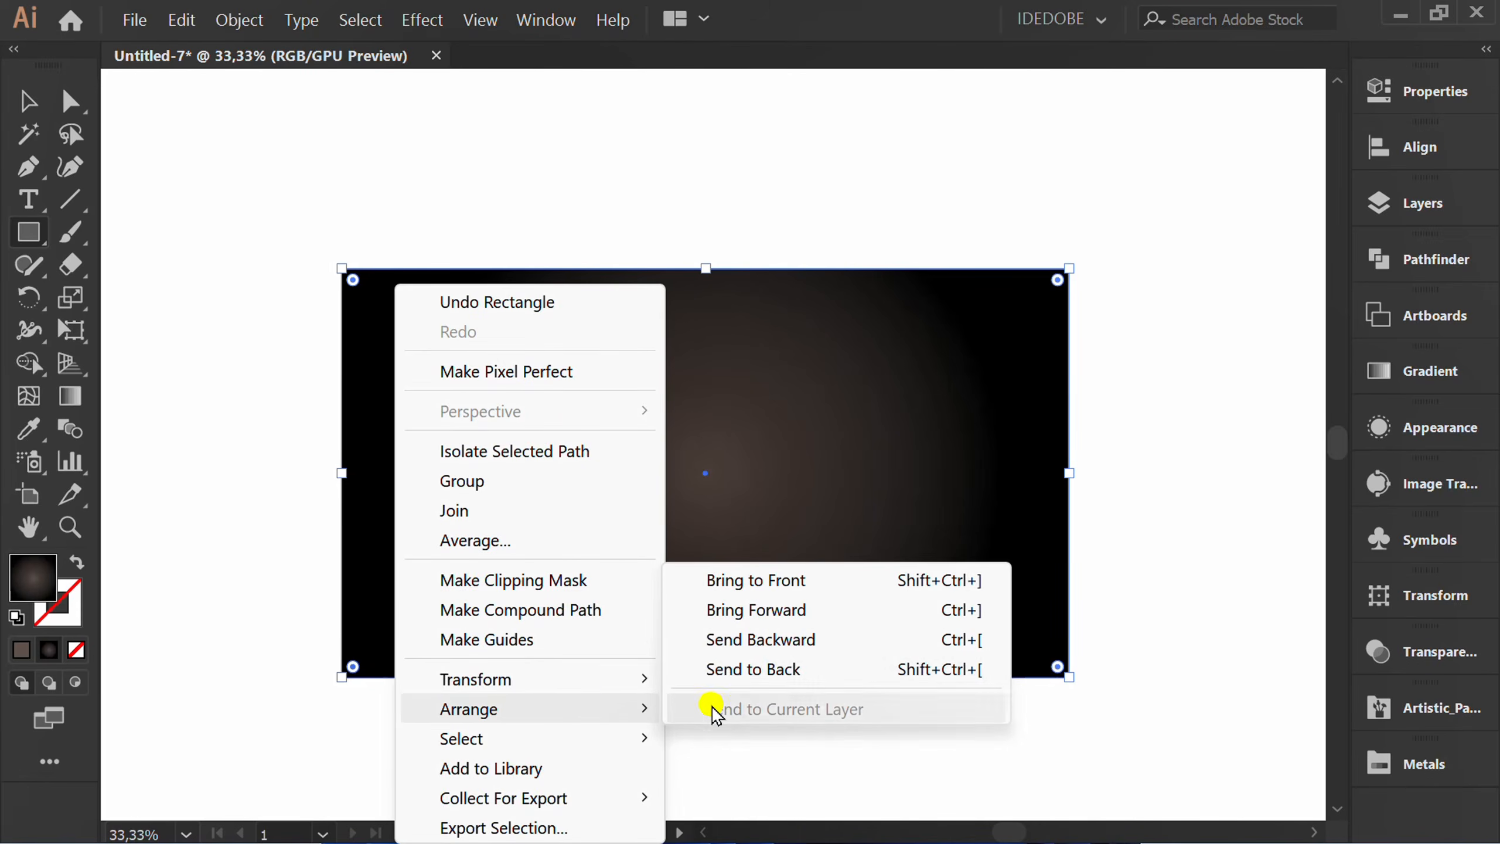
left_click(738, 670)
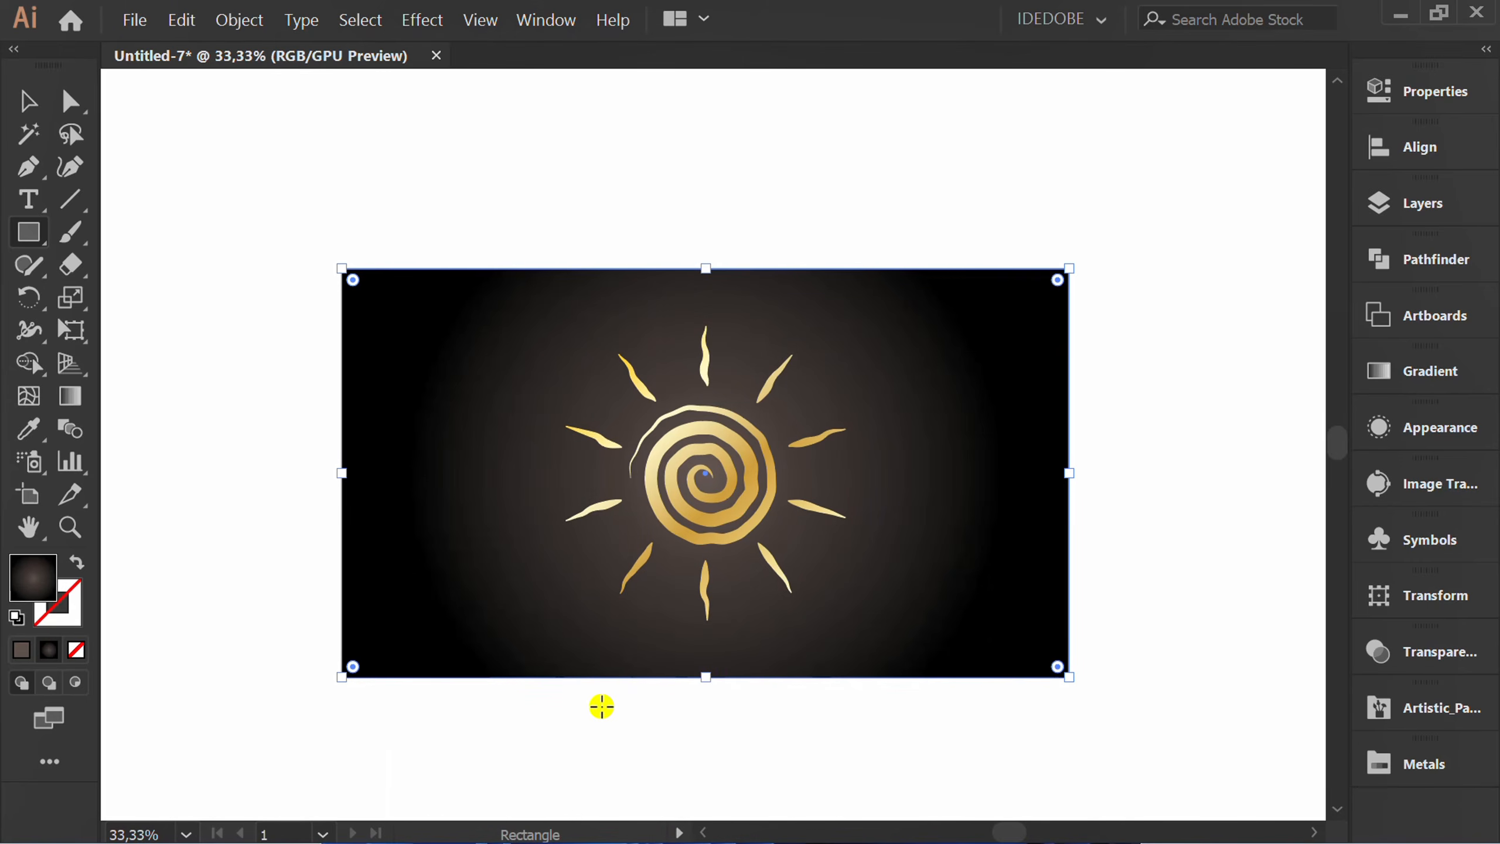
key("v")
left_click(549, 720)
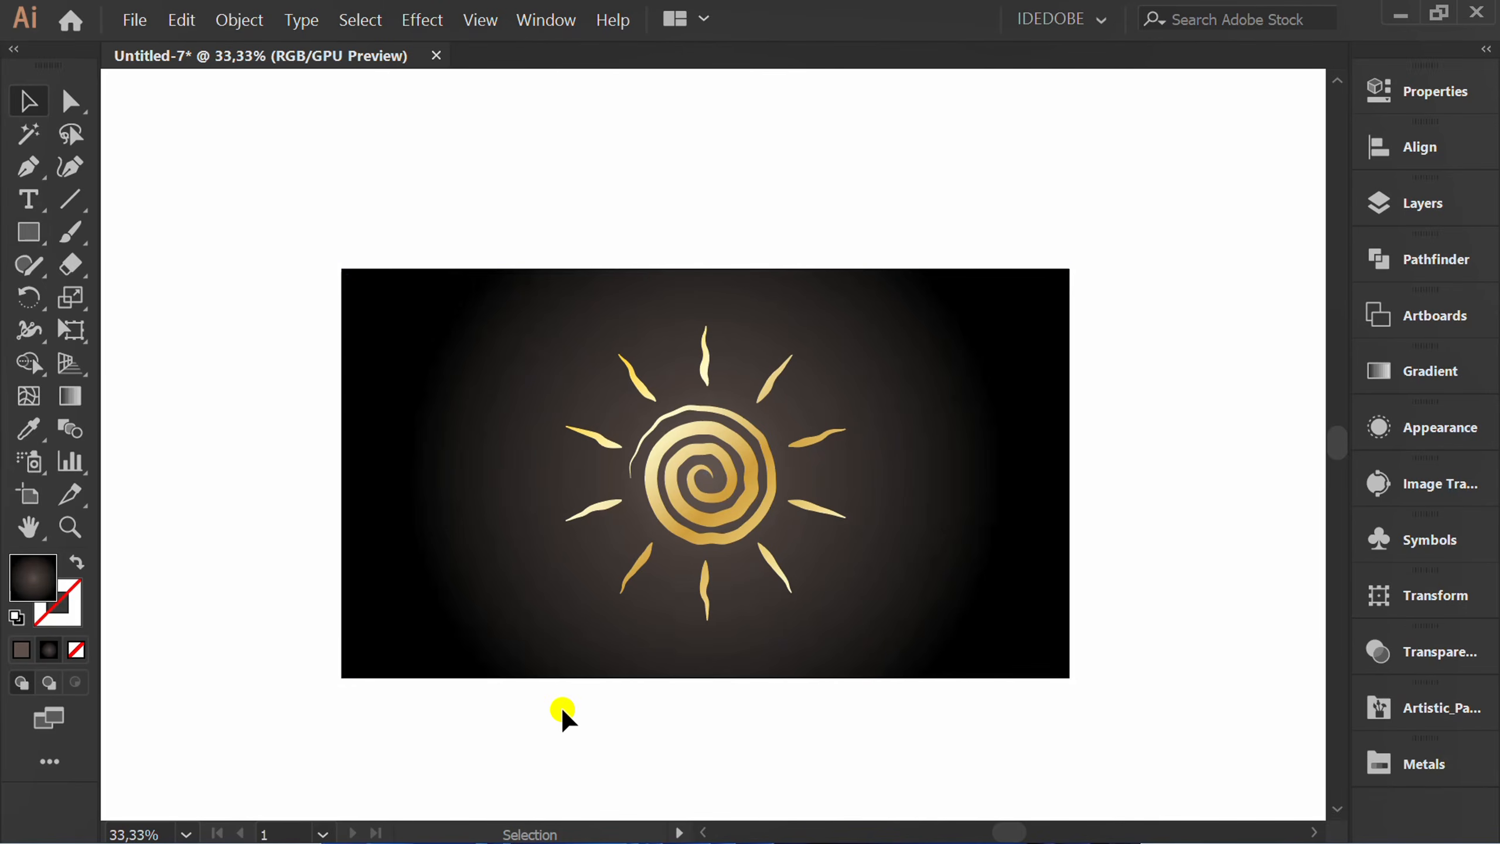
- Scale the gold sun down slightly and proportionally about its centre, and deselect it
left_click(660, 445)
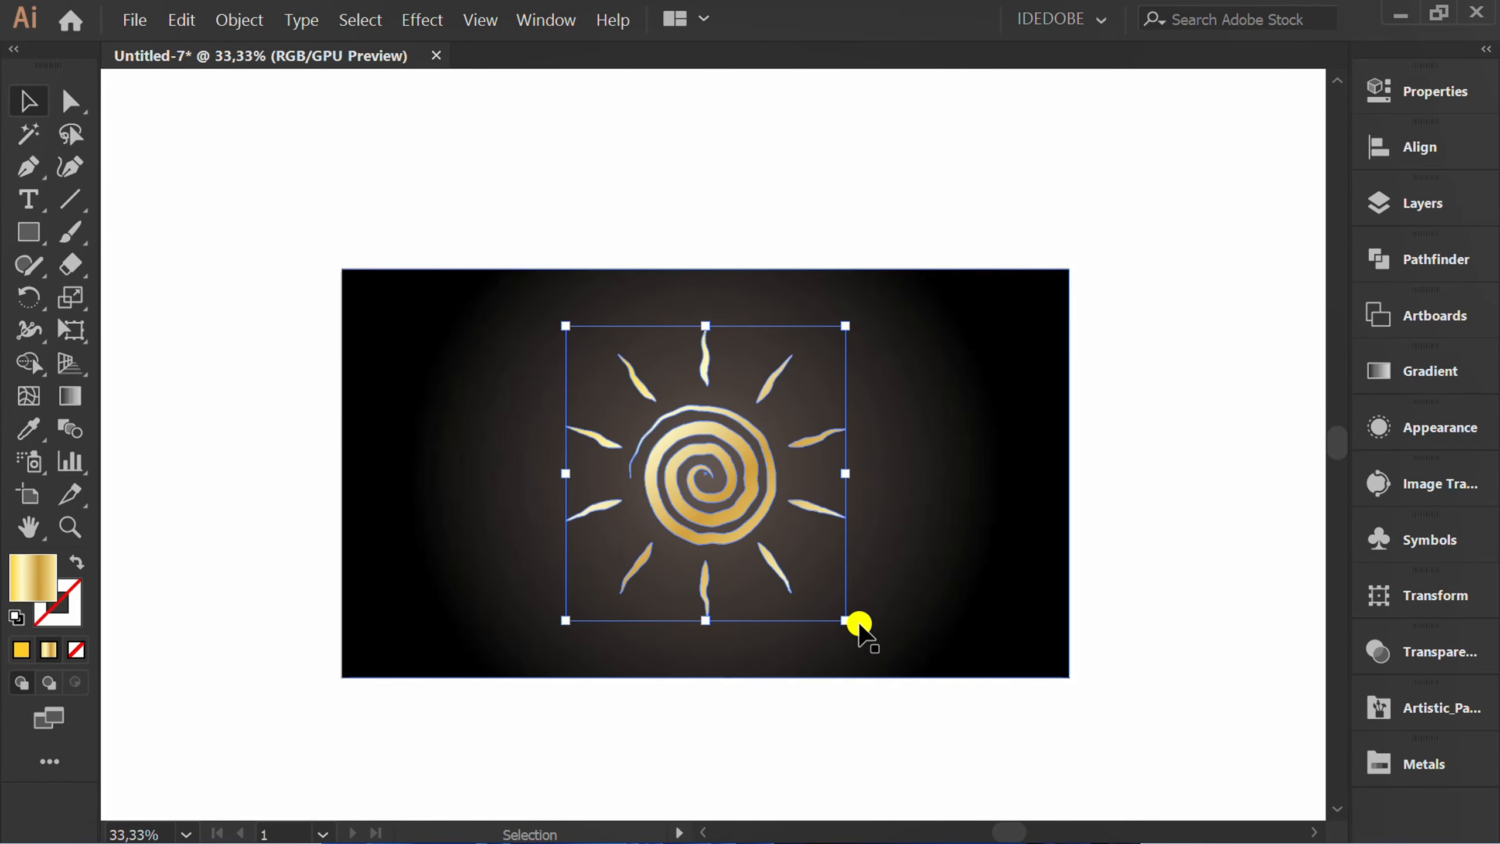
left_click_drag(858, 623, 829, 599)
left_click(750, 727)
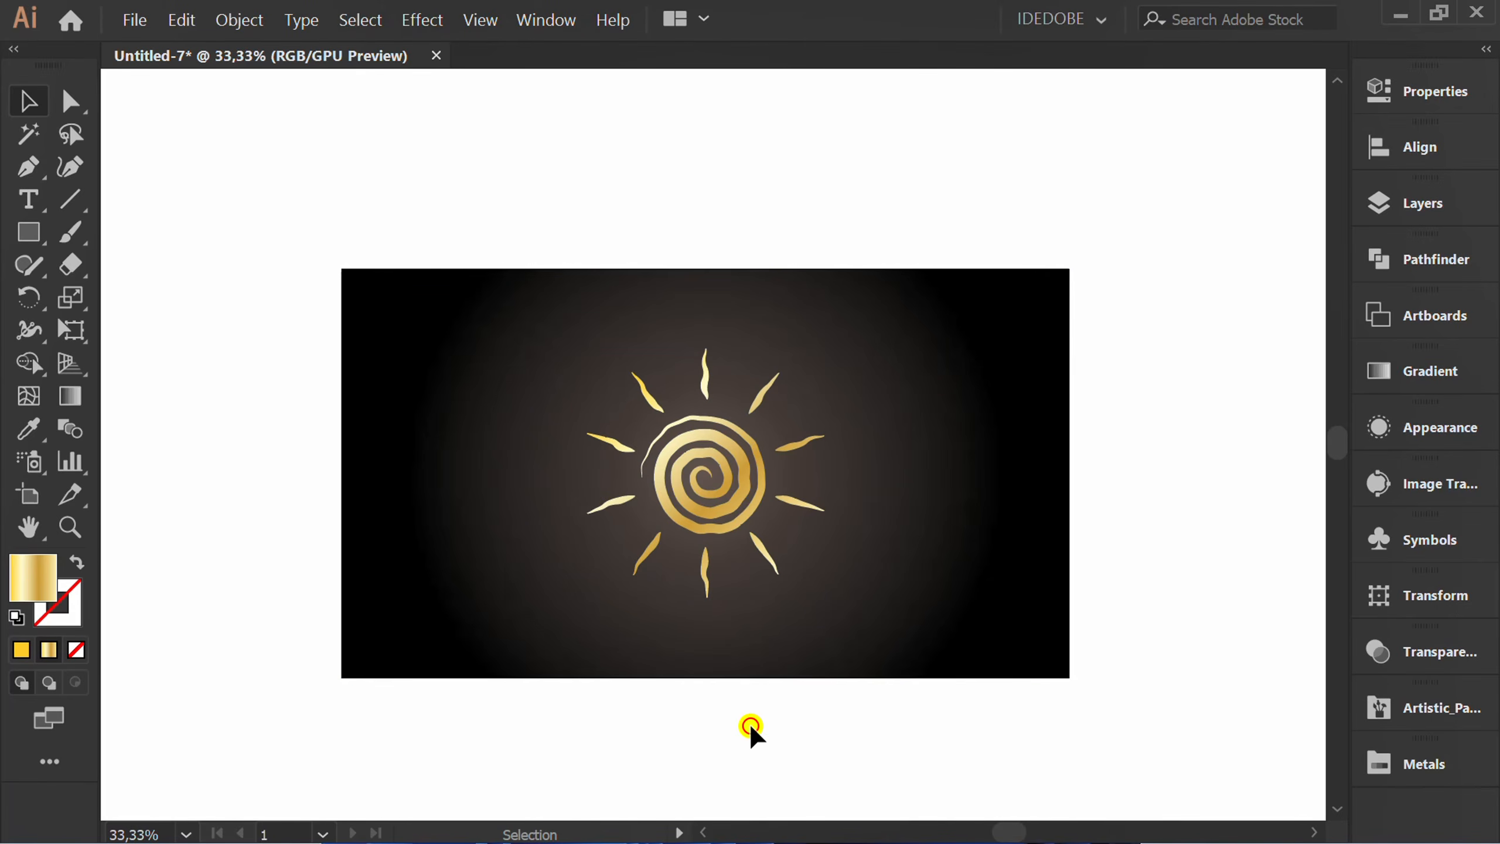